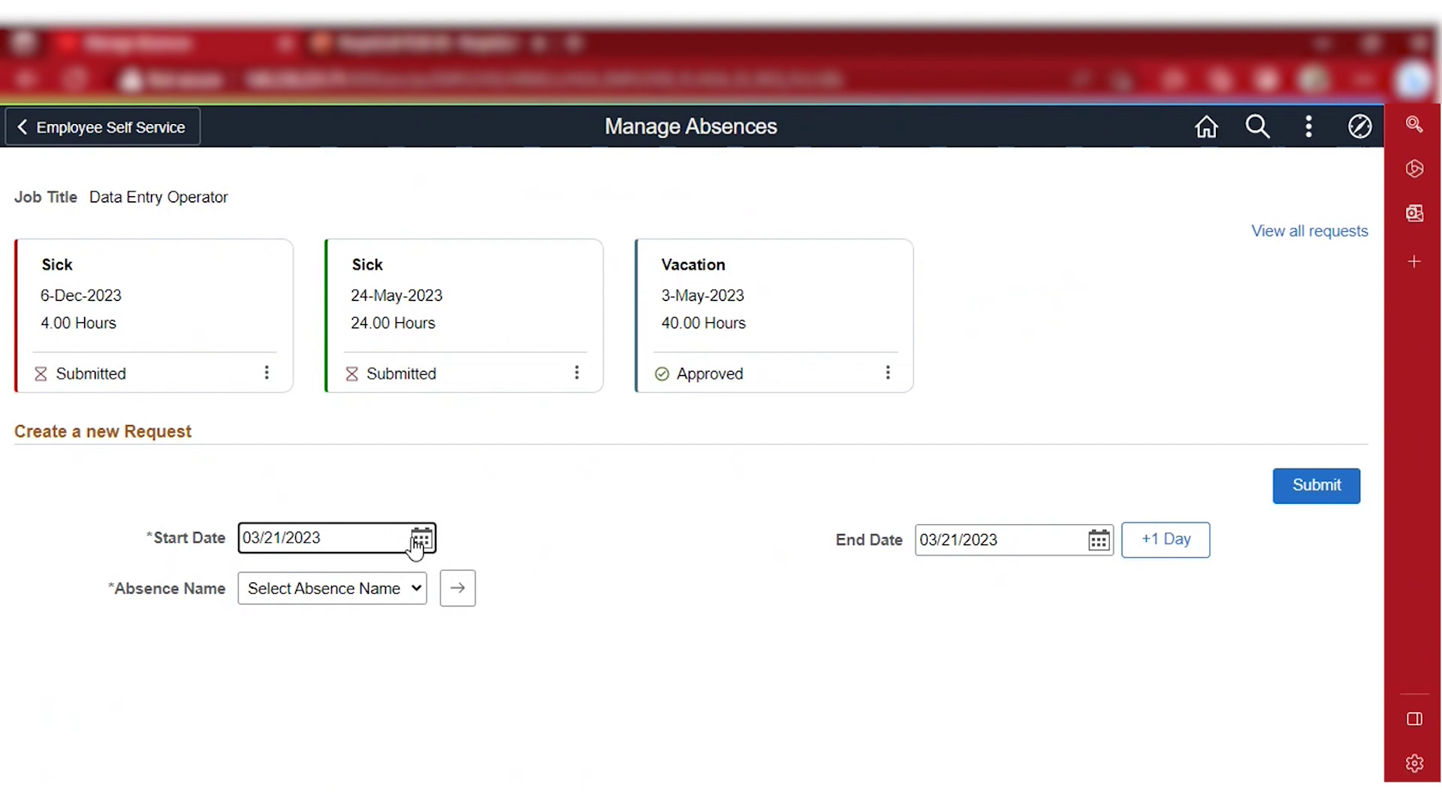
- Set the new absence request's start date to 07/12/2023 and its end date to 07/13/2023
click(419, 540)
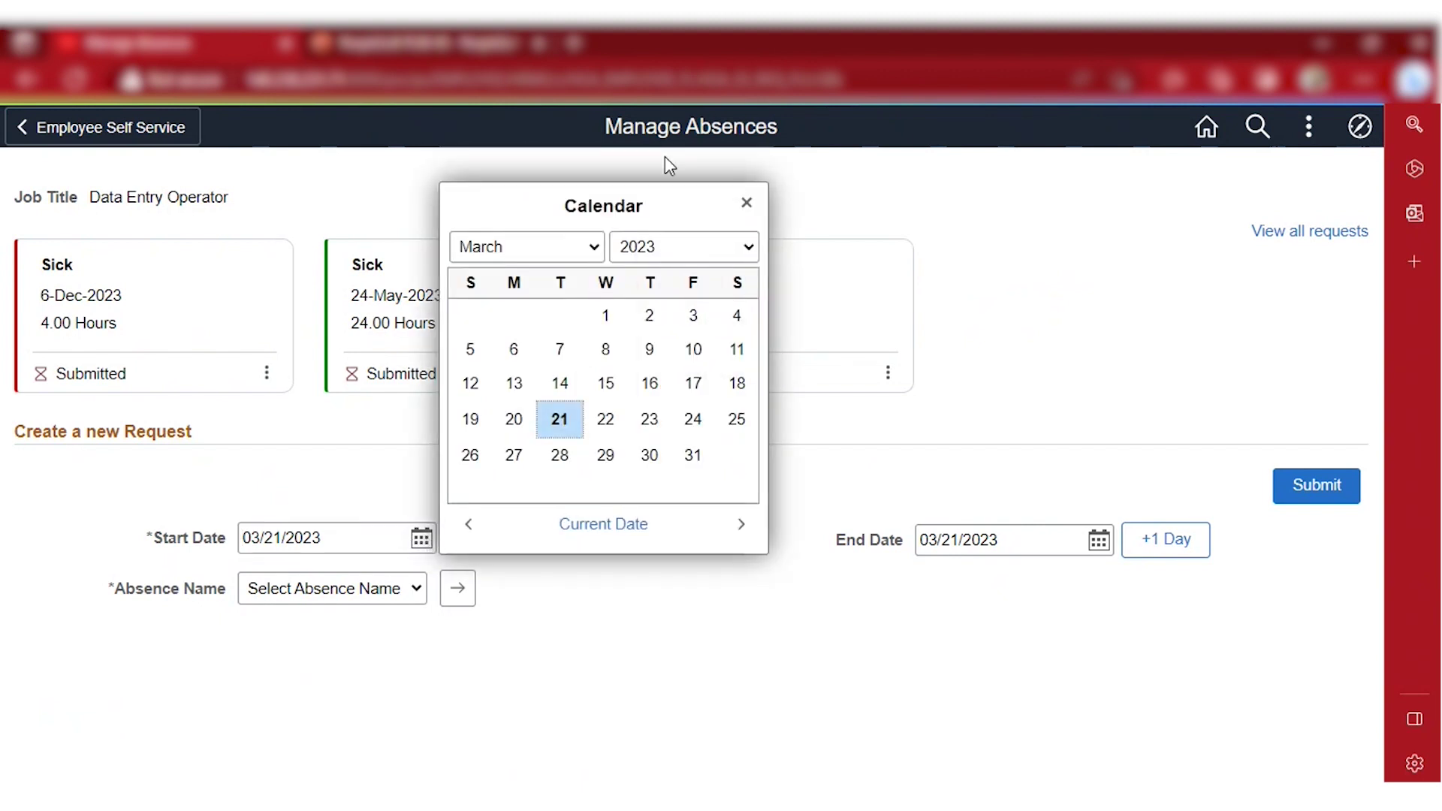
click(569, 248)
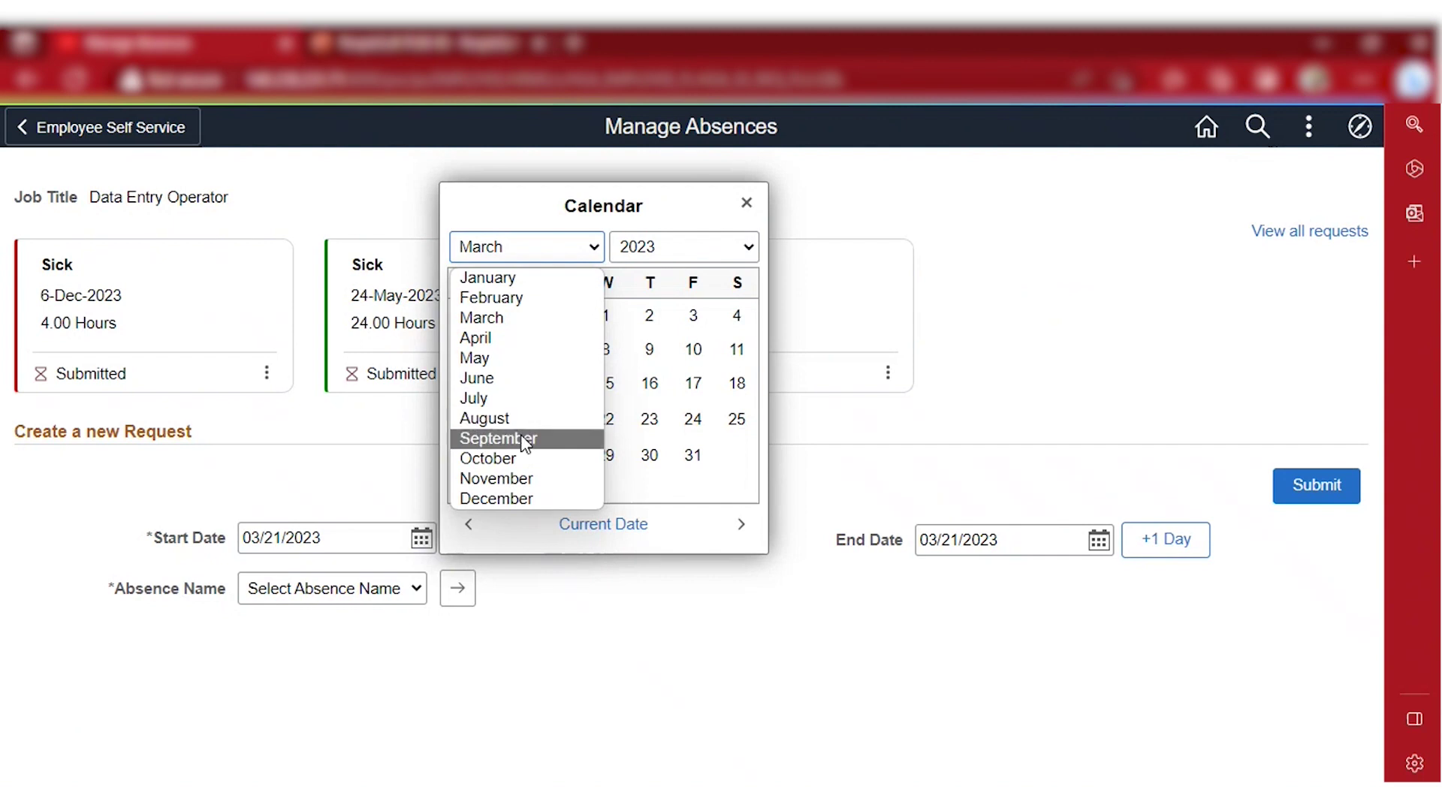
click(494, 398)
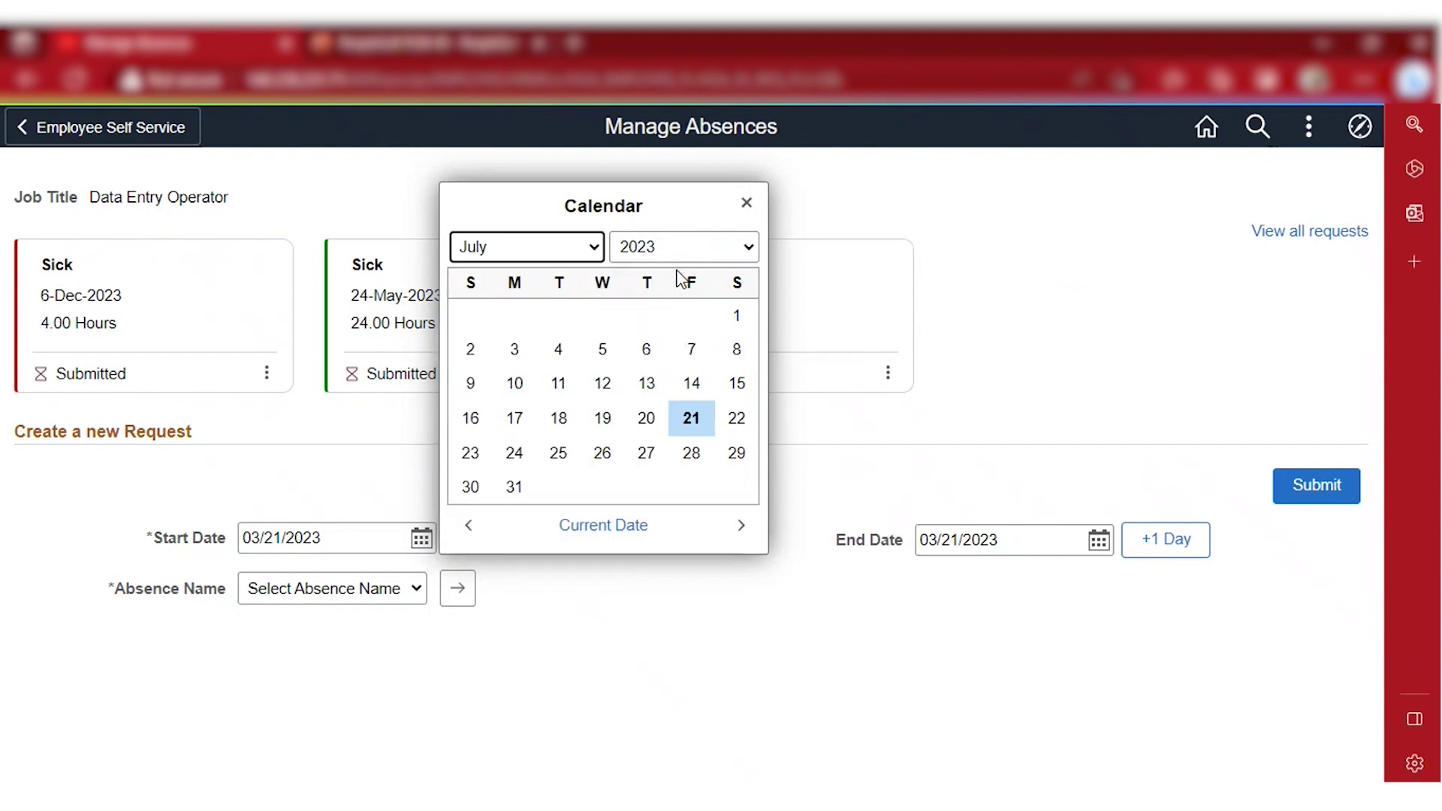
click(605, 385)
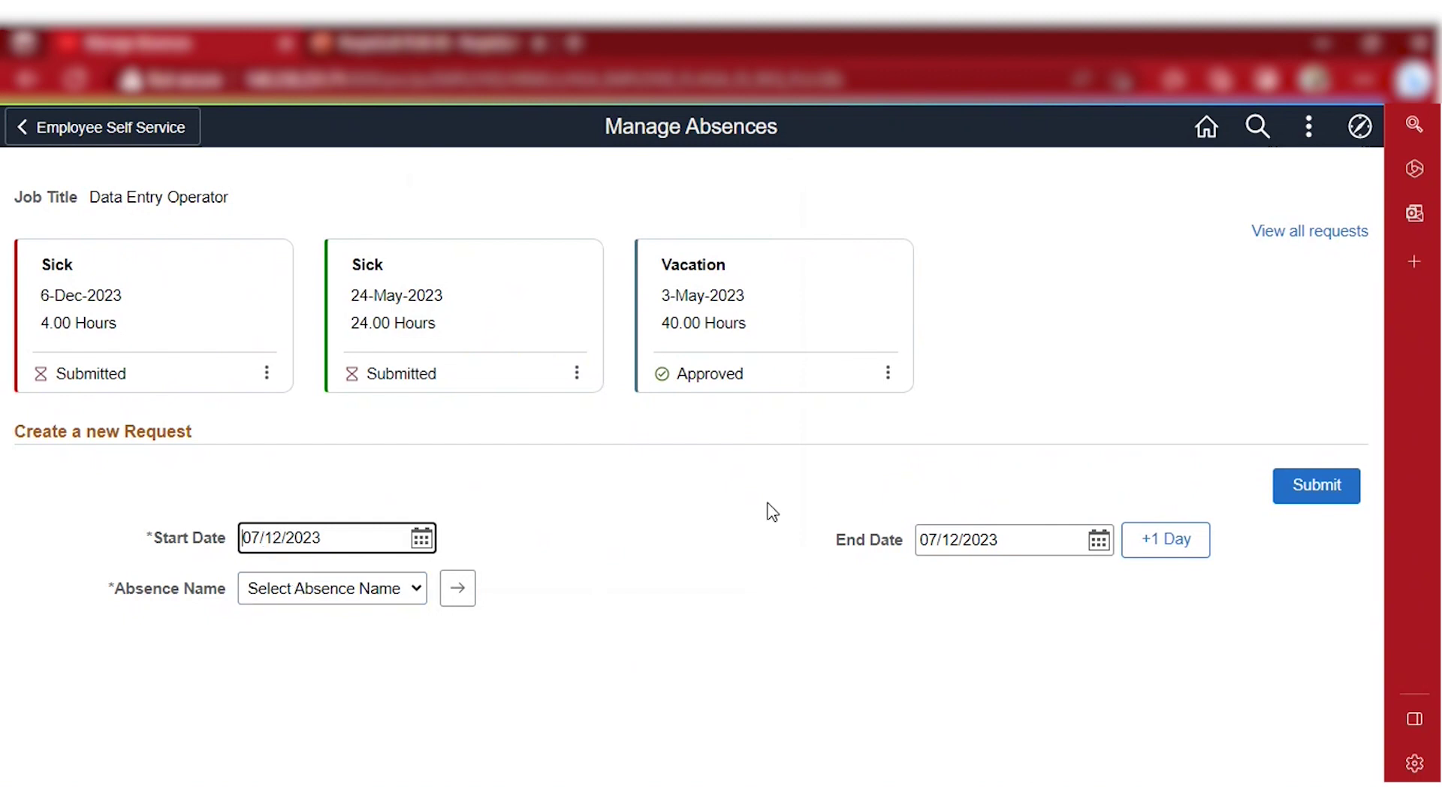
click(1187, 555)
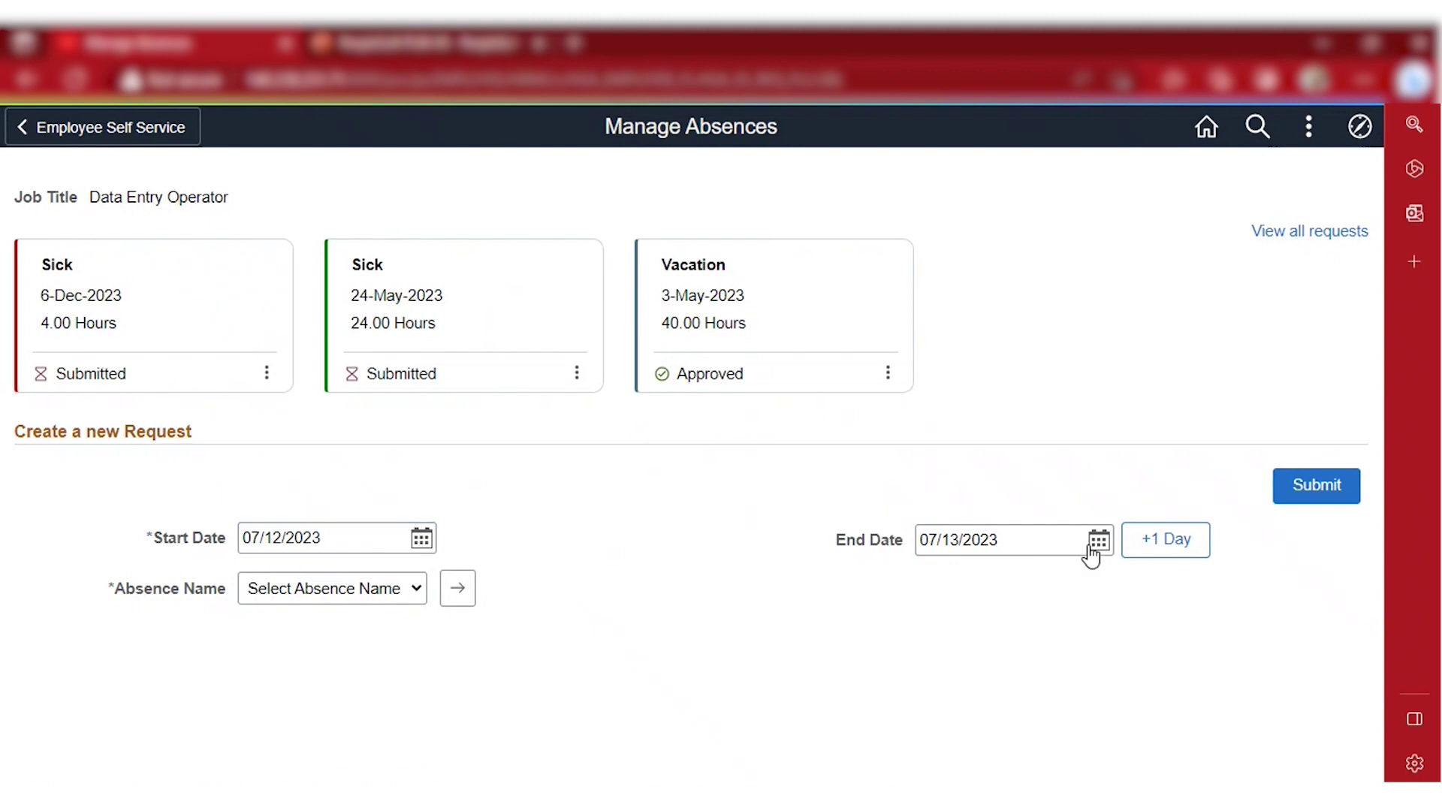
- Choose Sick as the absence name, load its details, and select Sickness as the reason
click(370, 597)
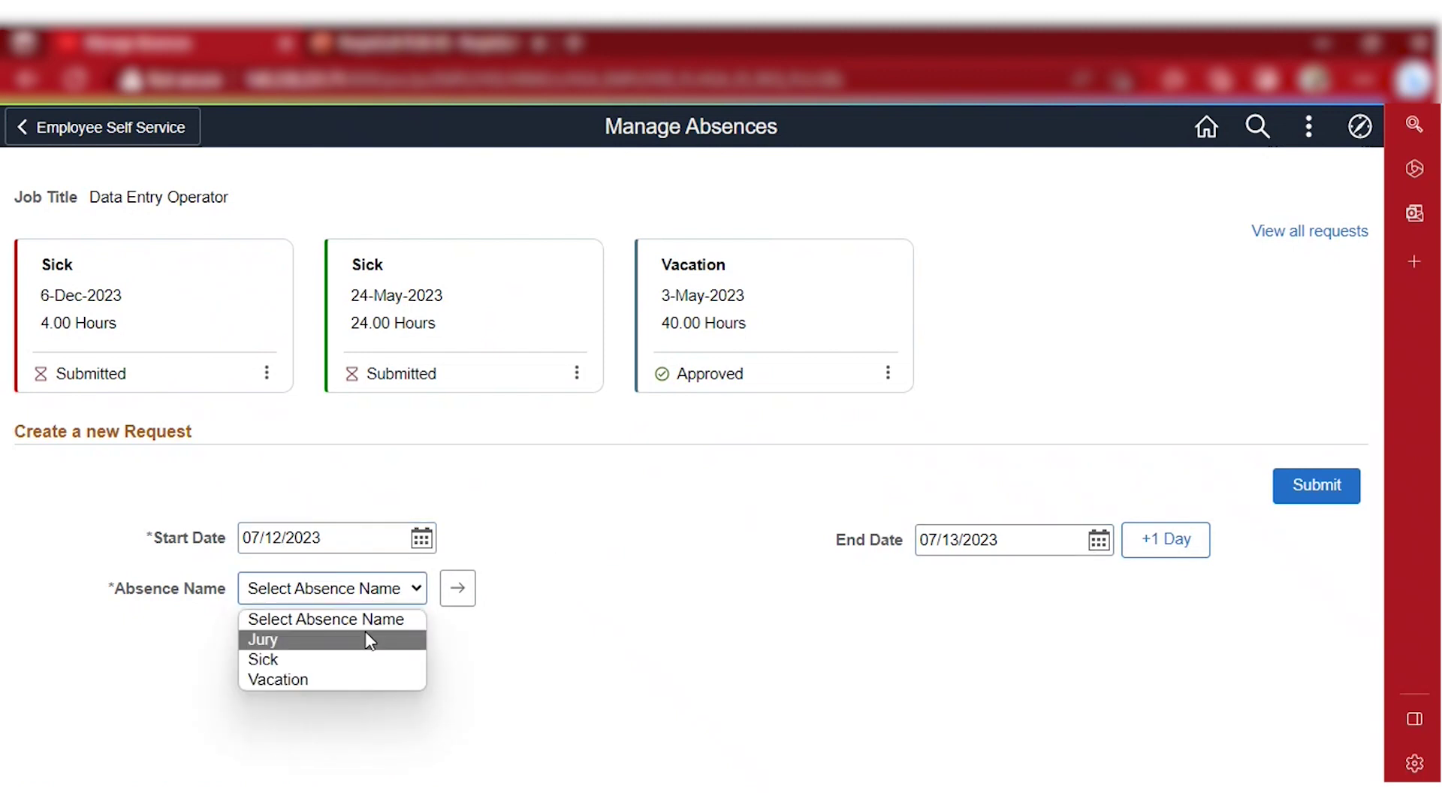
click(364, 661)
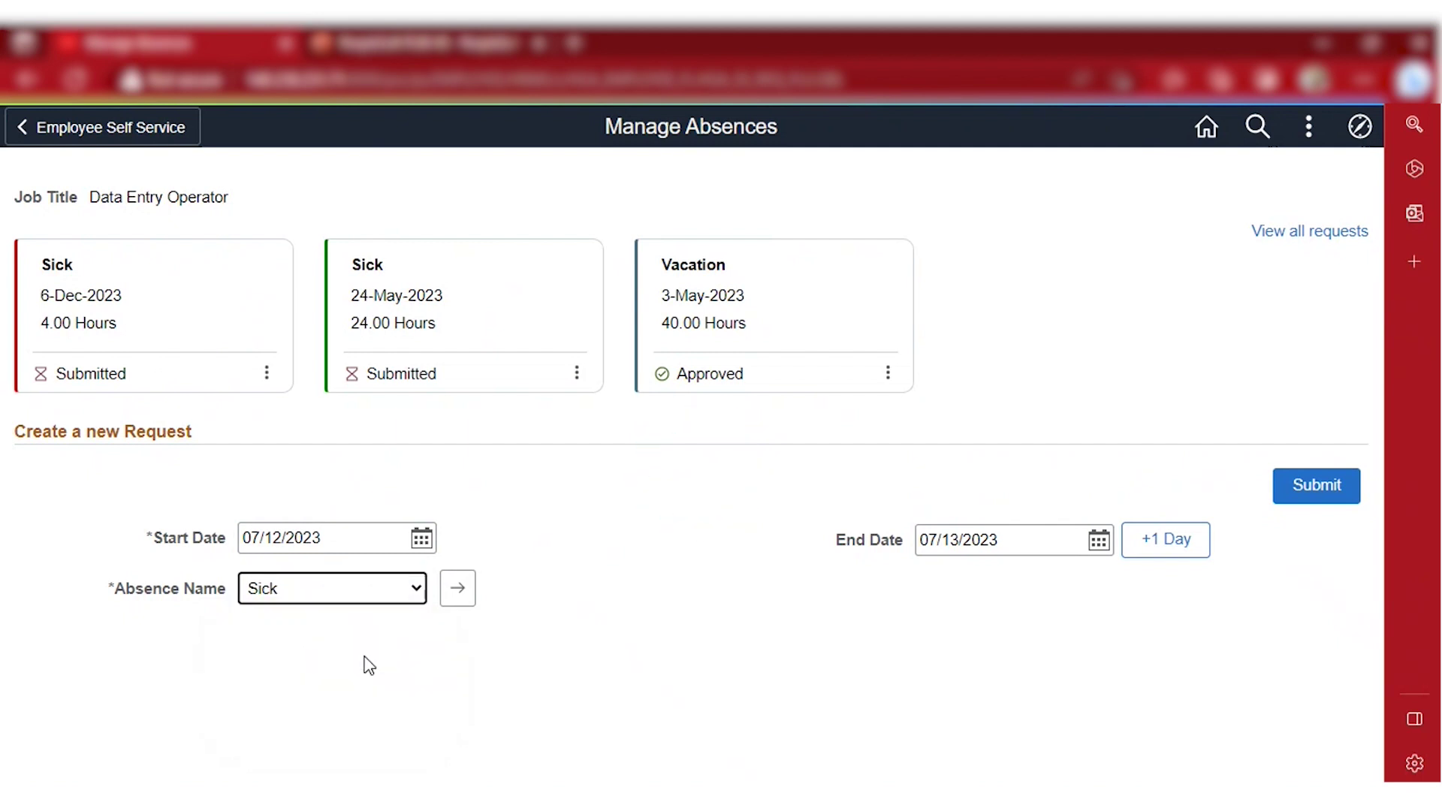
click(455, 597)
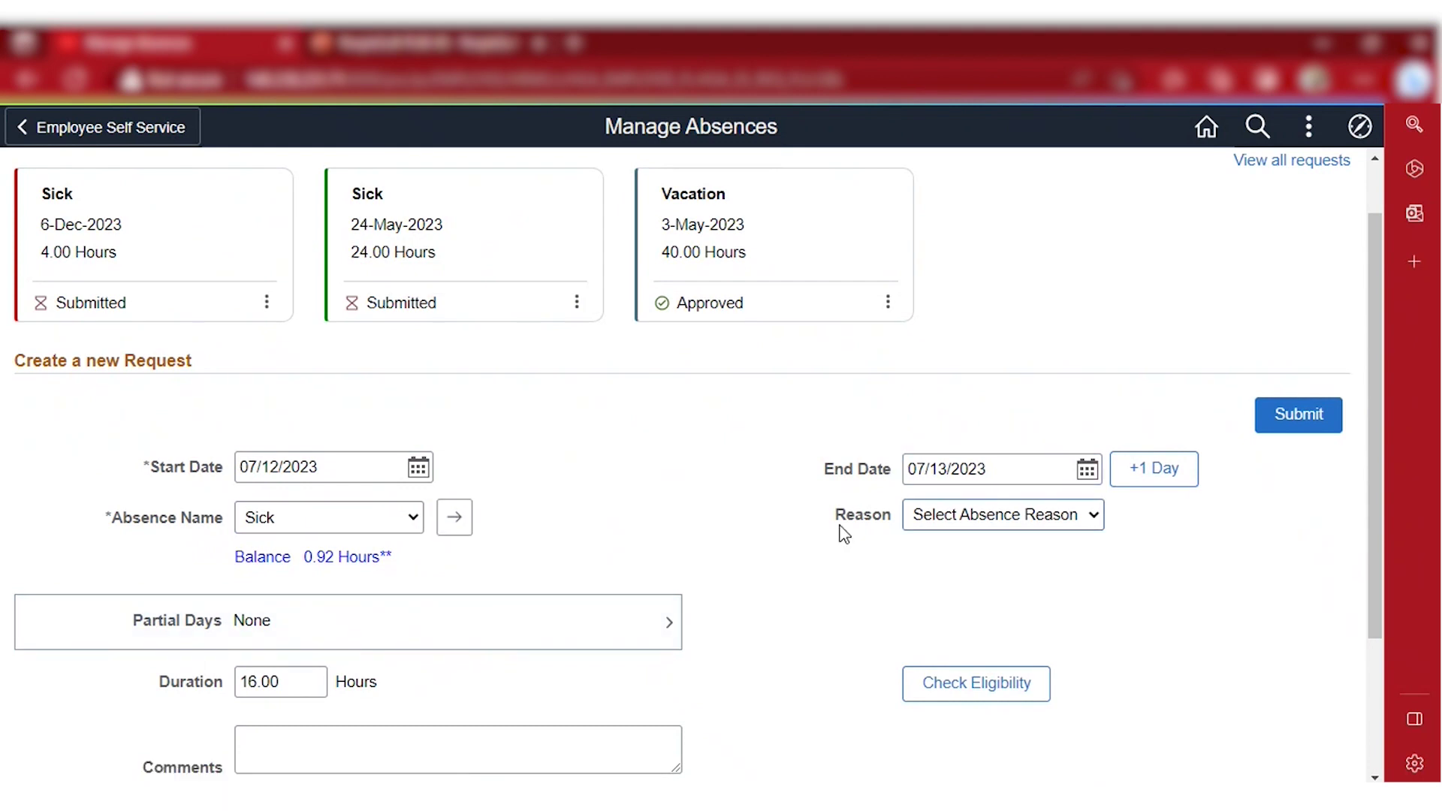
click(1078, 515)
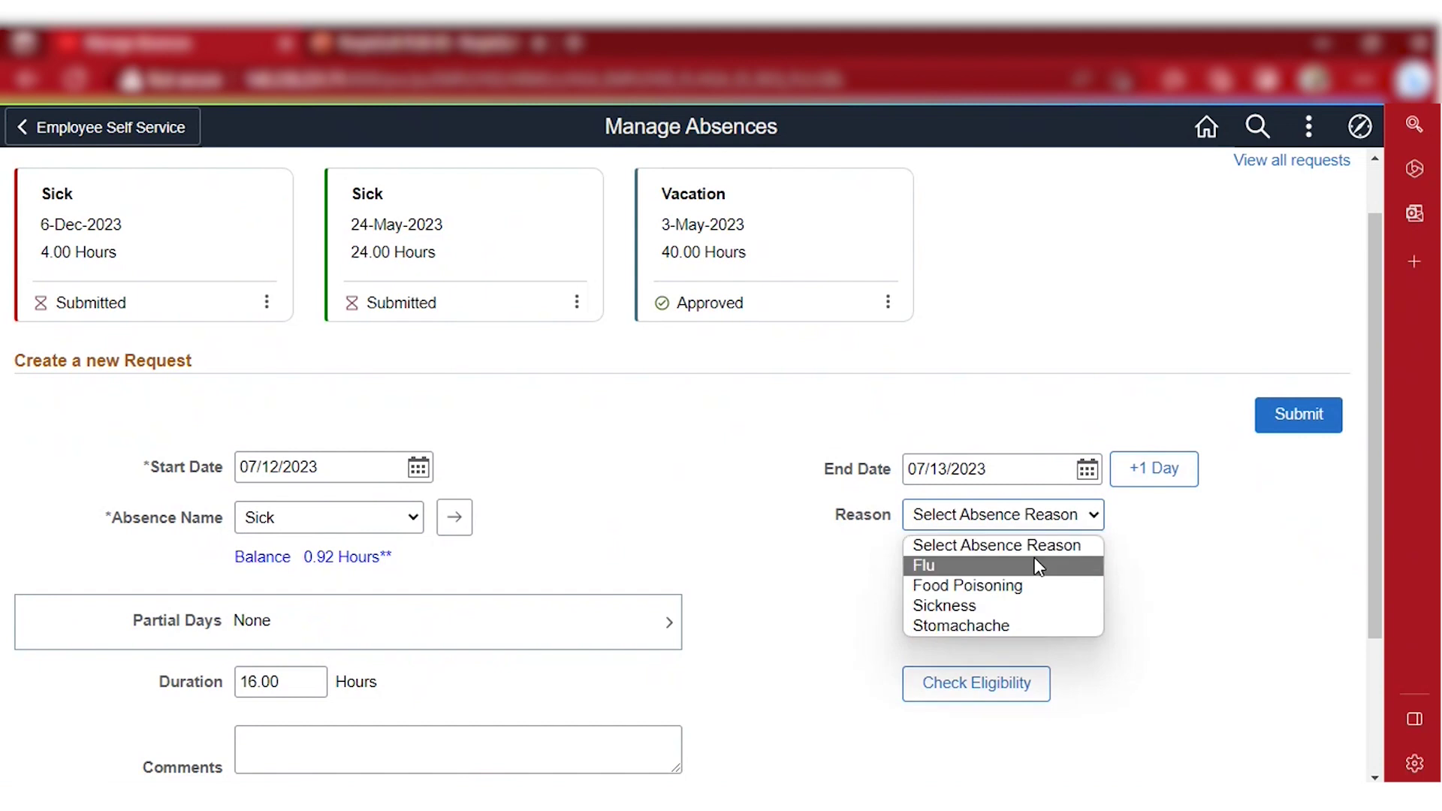
click(1012, 614)
click(483, 629)
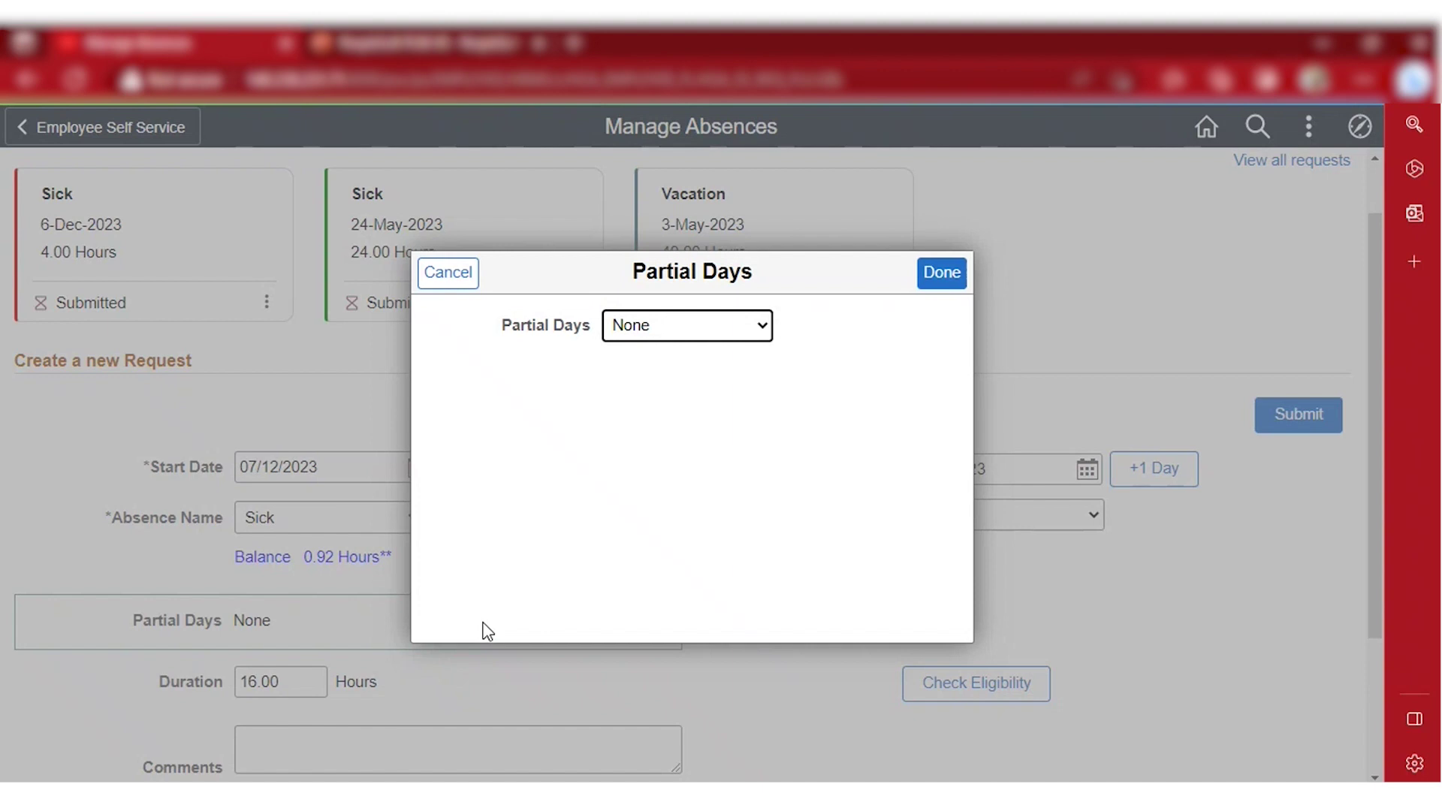
click(720, 335)
click(737, 332)
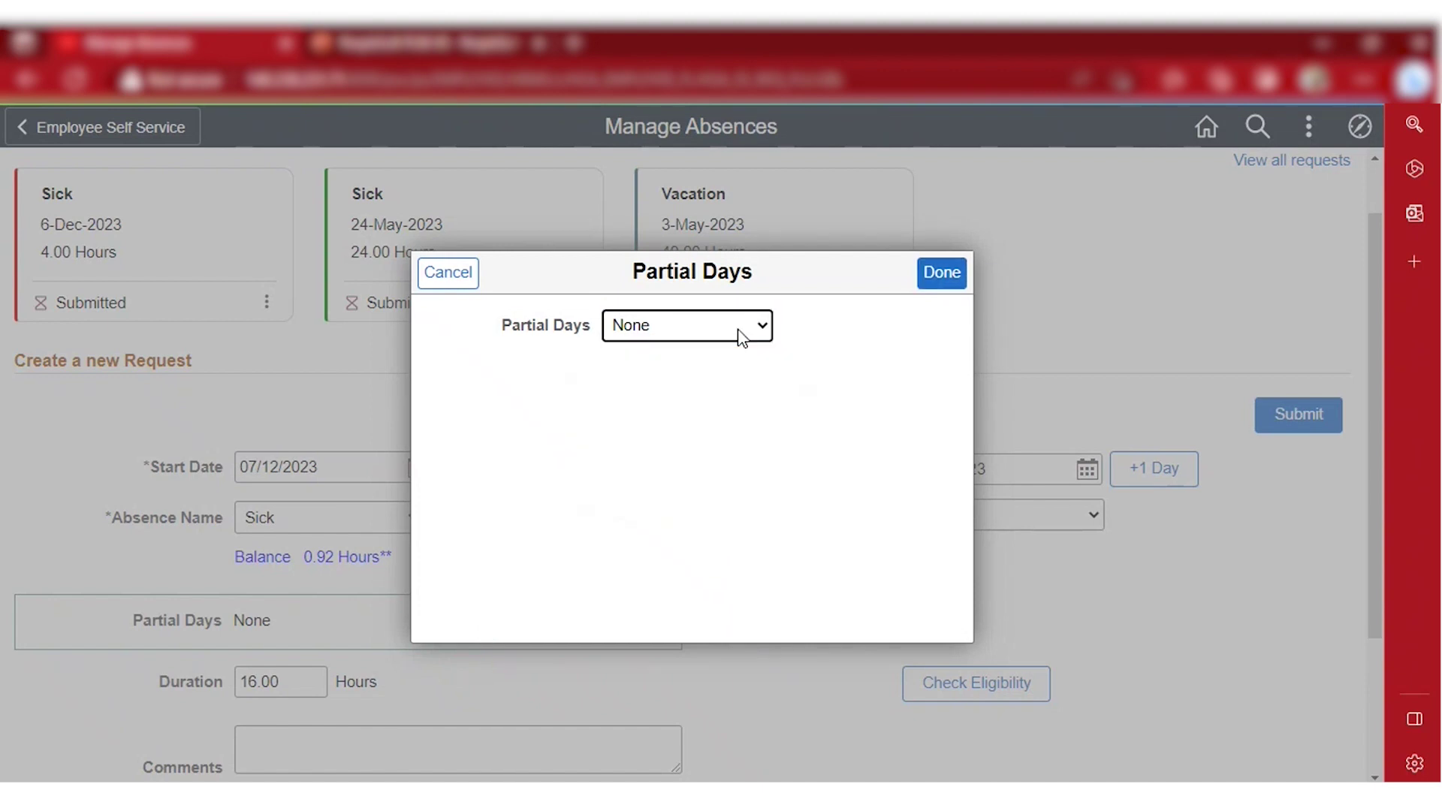
click(451, 276)
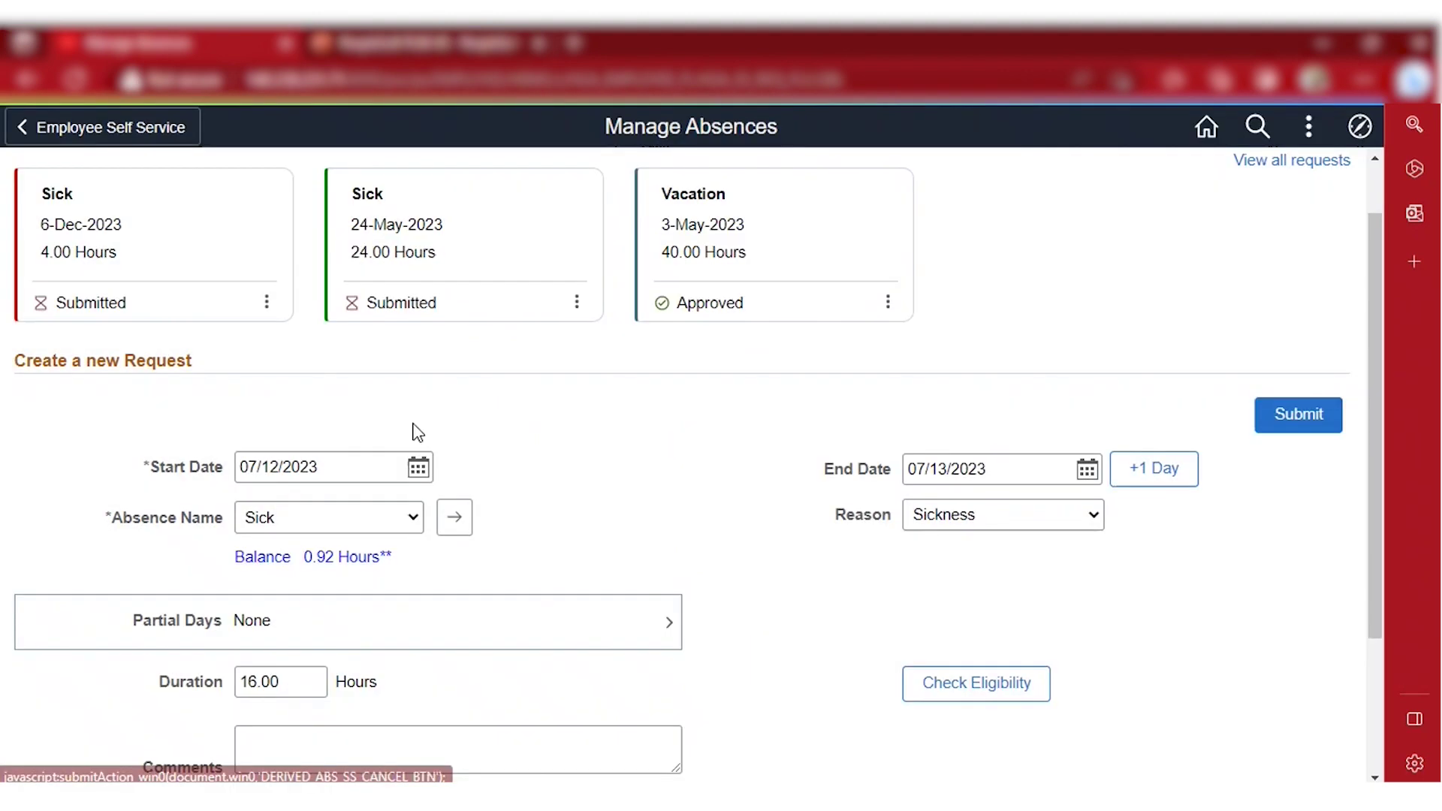
- Enter the comment "Kindly approve my request" on the sick absence request
scroll(430, 567, down, 2)
click(363, 545)
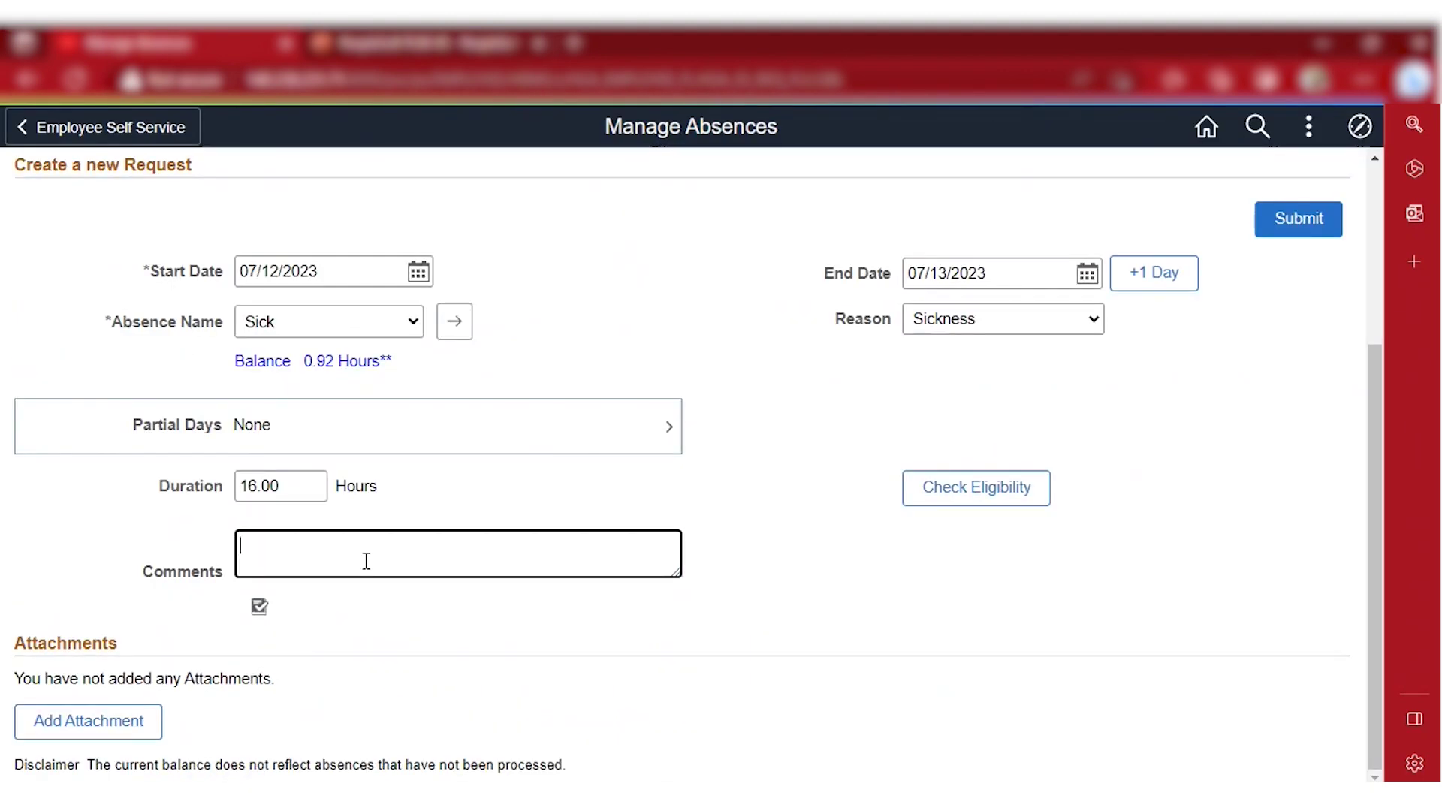
text(Kindly approve my)
key(Tab)
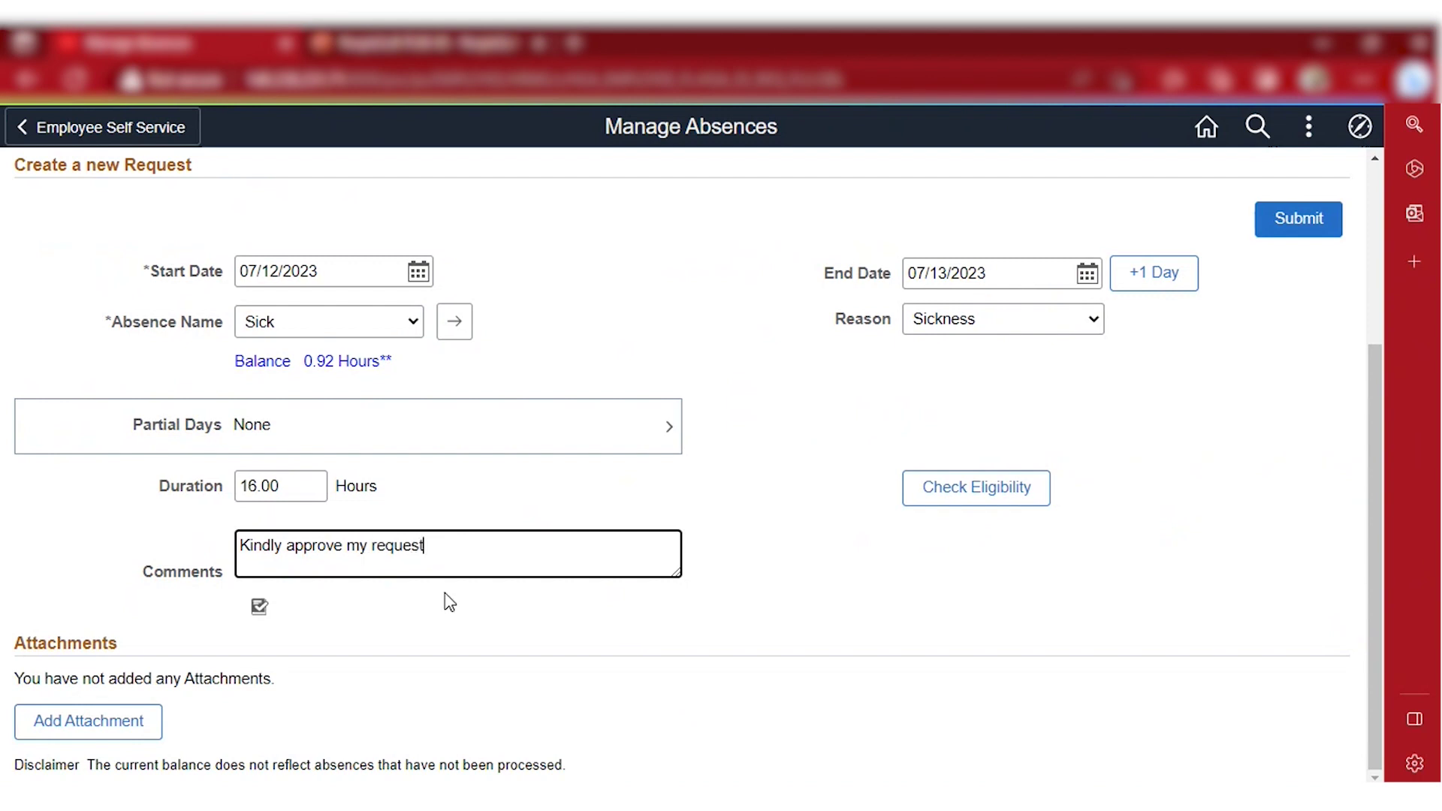
- Submit the sick absence request without an attachment and confirm the submission
click(133, 720)
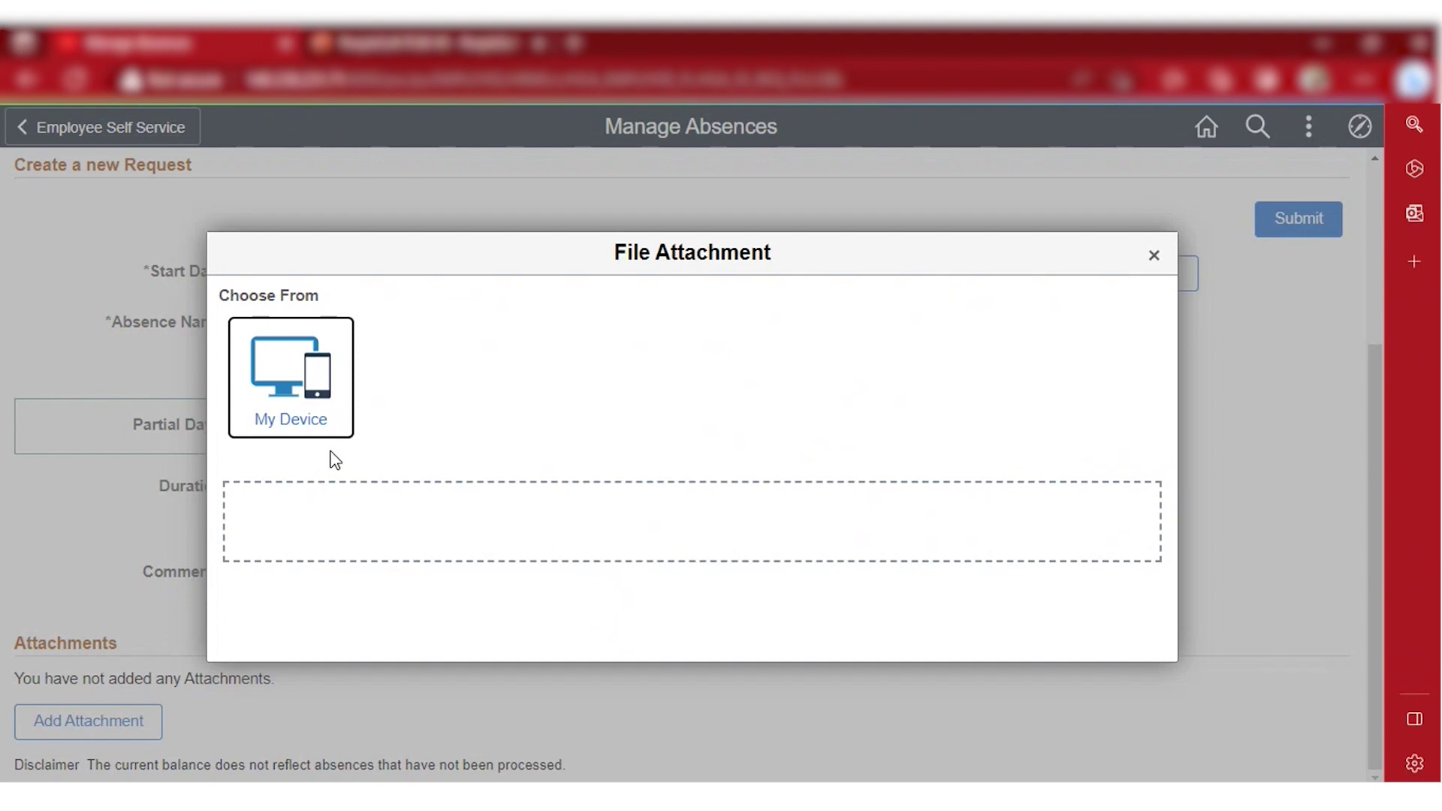
click(1146, 256)
scroll(1111, 421, up, 2)
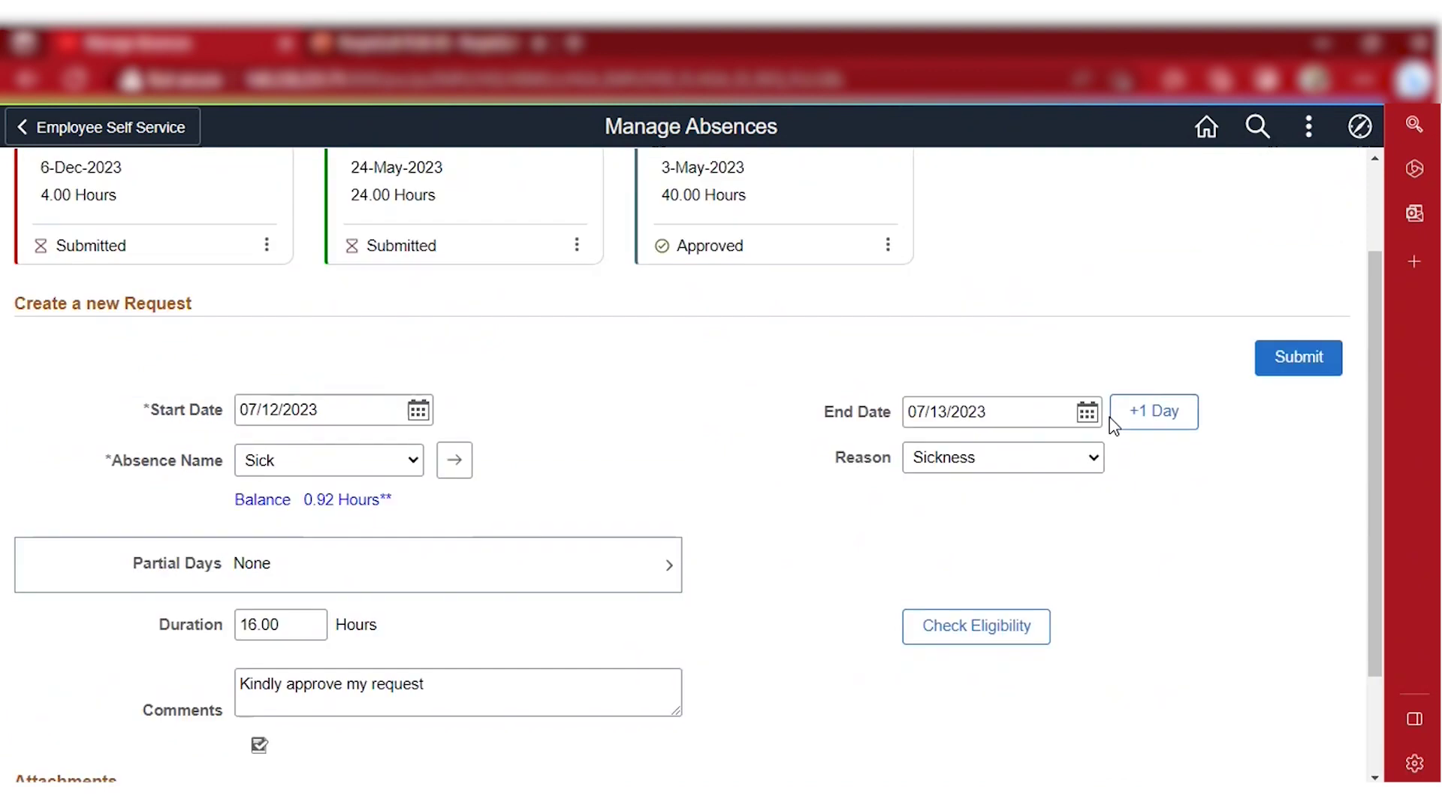
click(1302, 359)
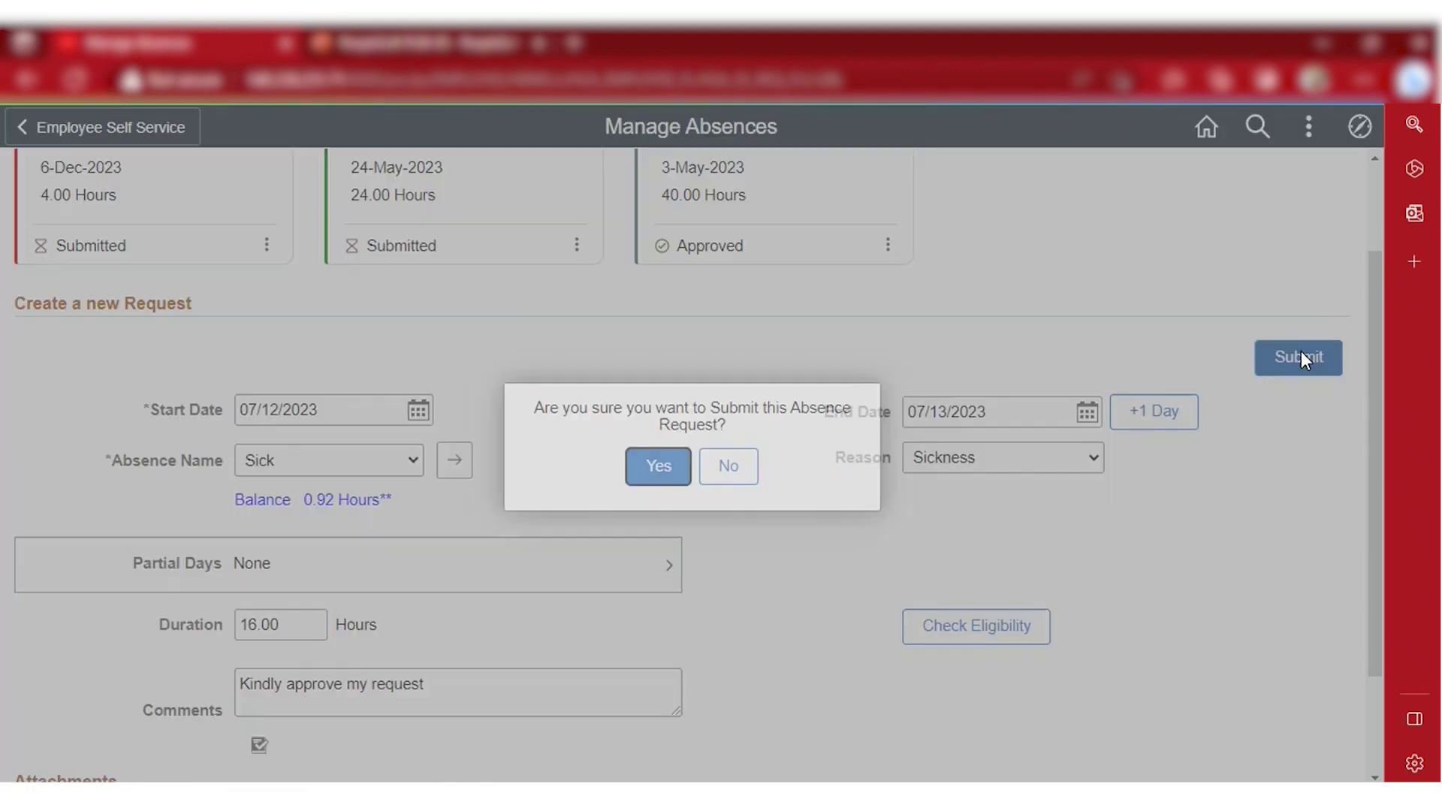
click(669, 467)
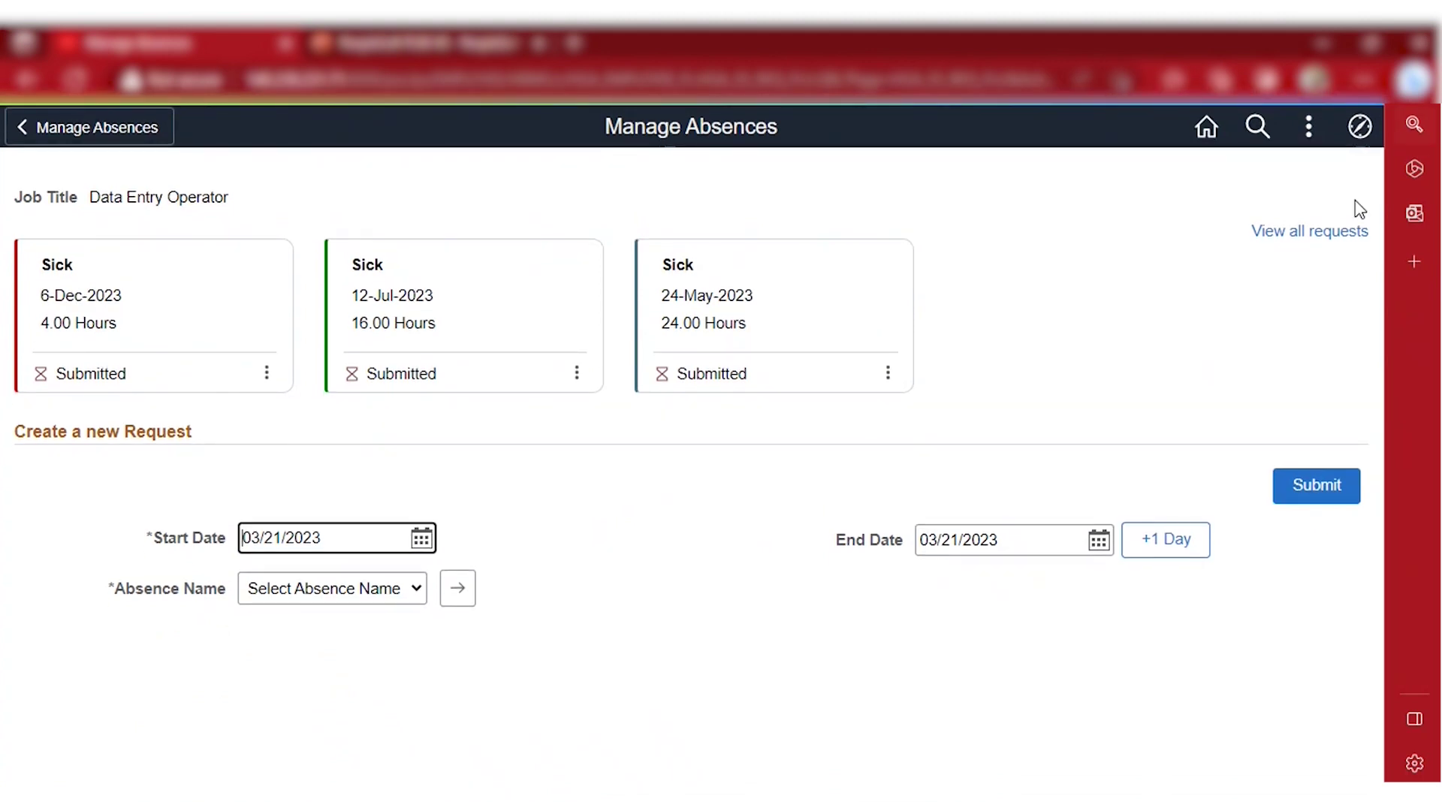
- View all absence requests, examine the approval chain of the 05/03/2023 to 05/09/2023 vacation, and return to the list
click(1332, 240)
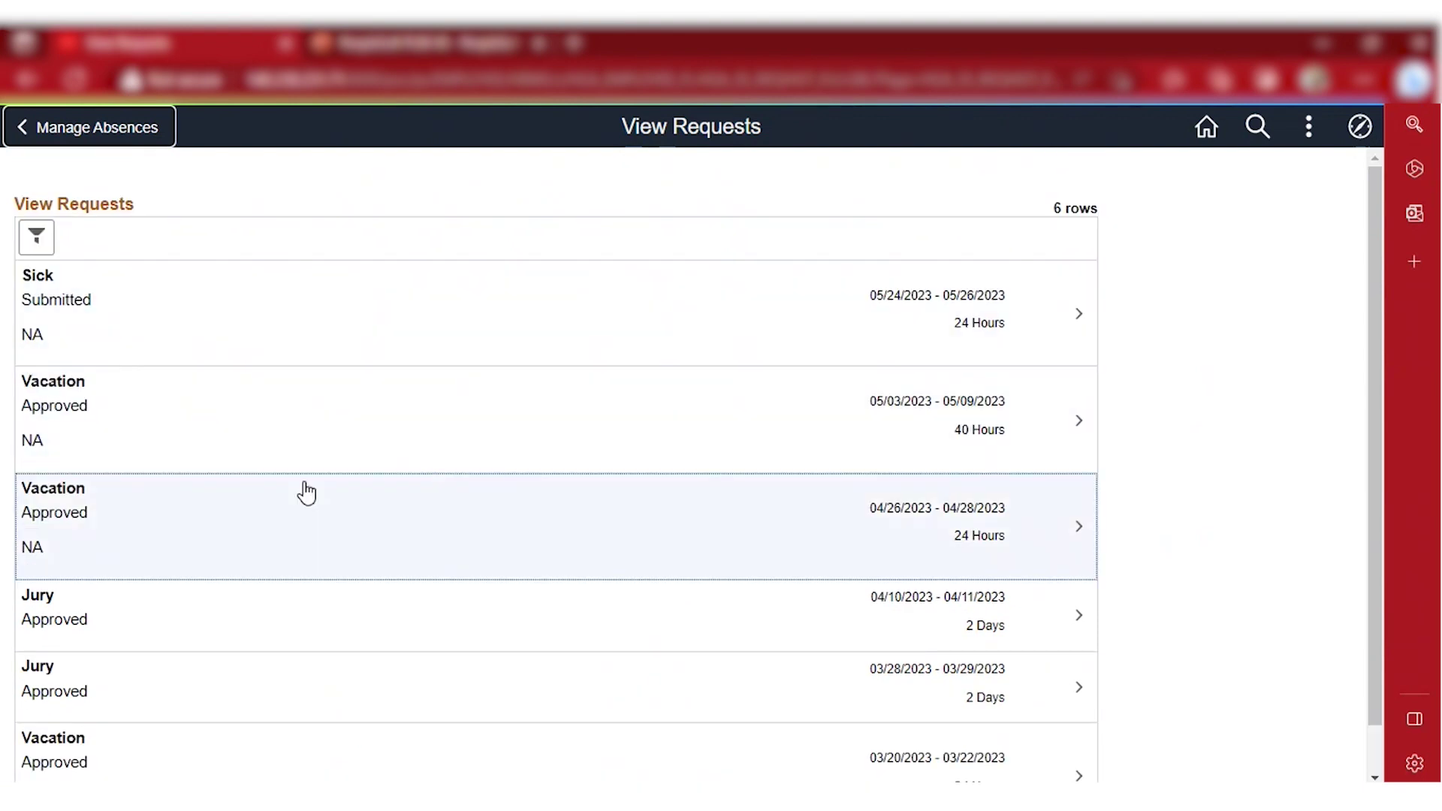
scroll(306, 494, down, 1)
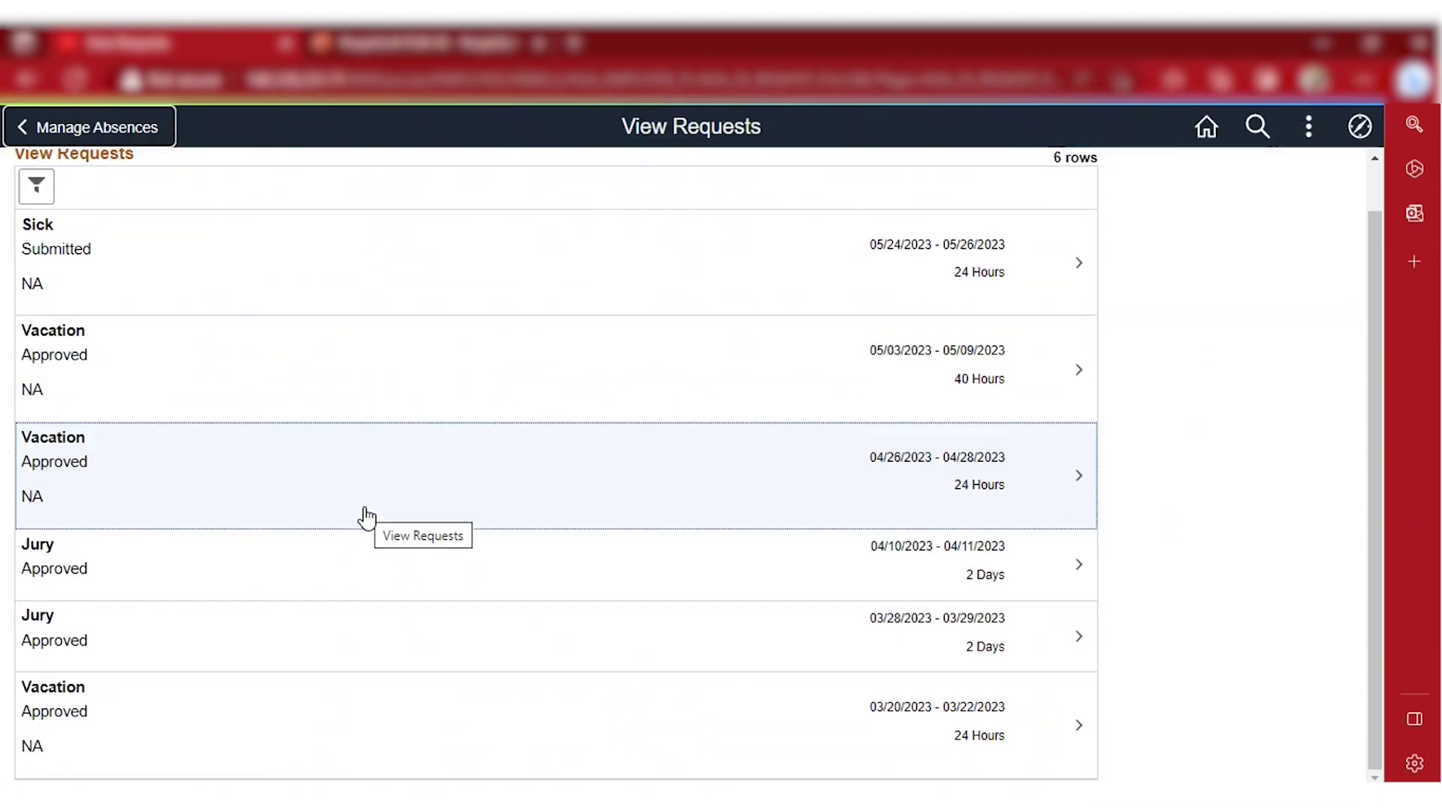
scroll(106, 331, up, 1)
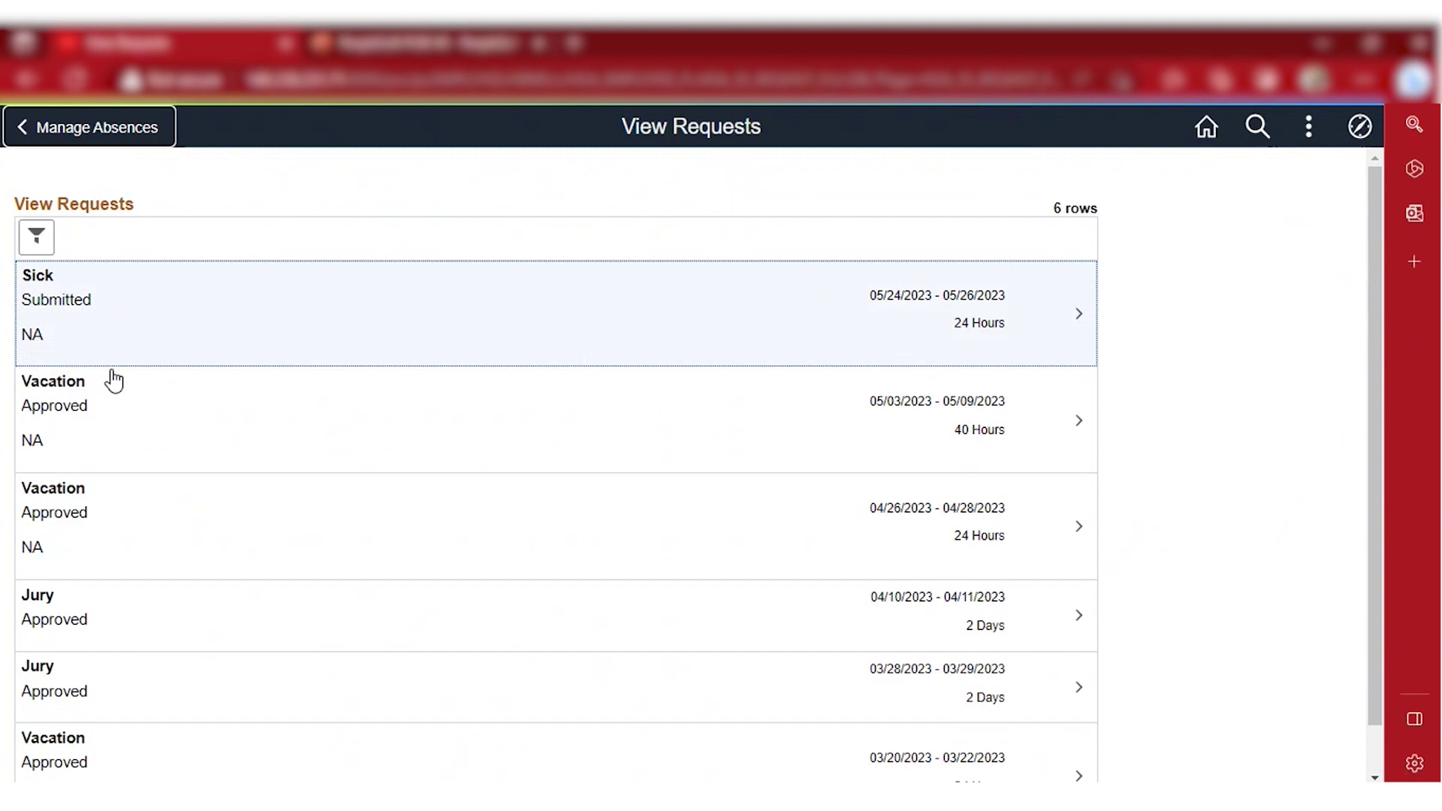
click(179, 448)
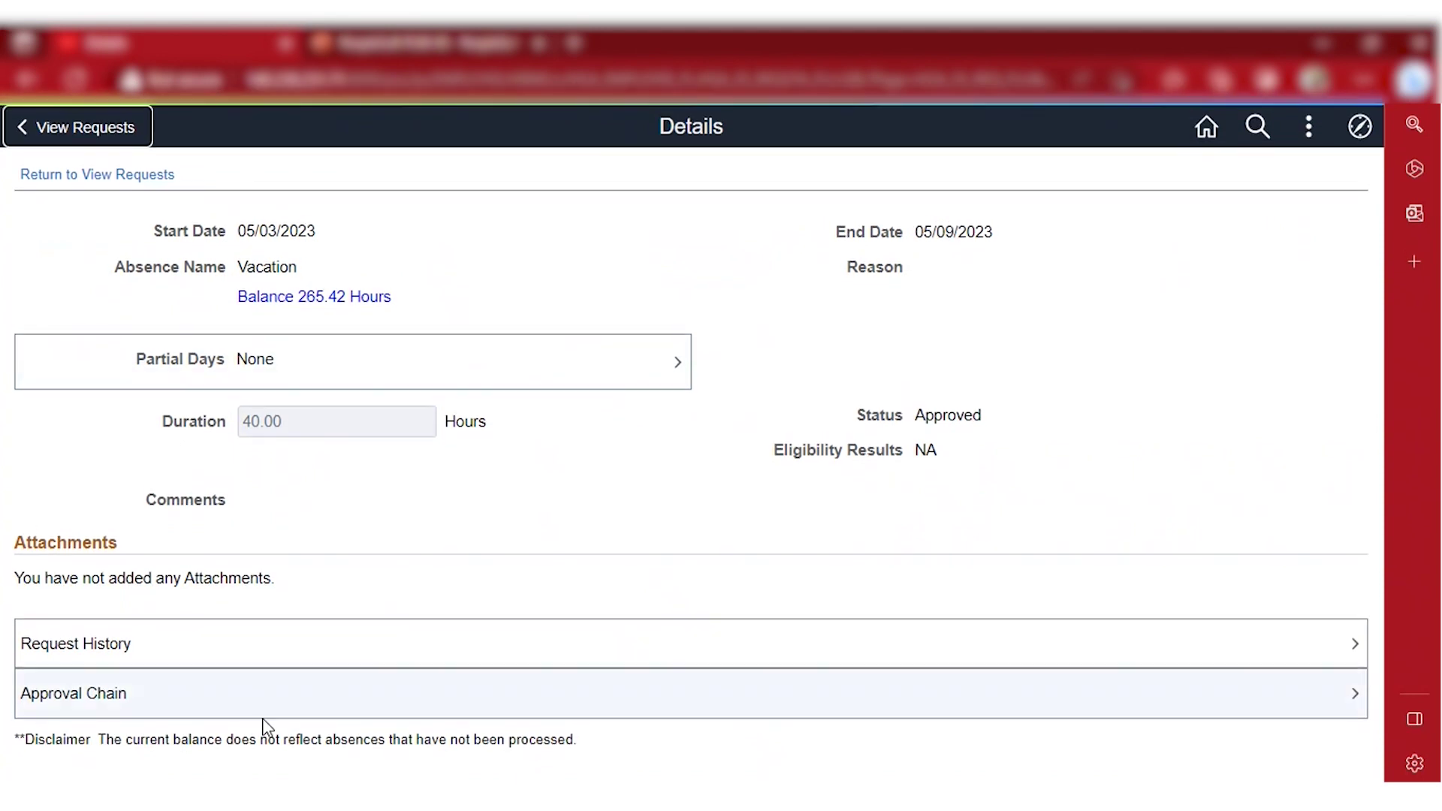
click(306, 720)
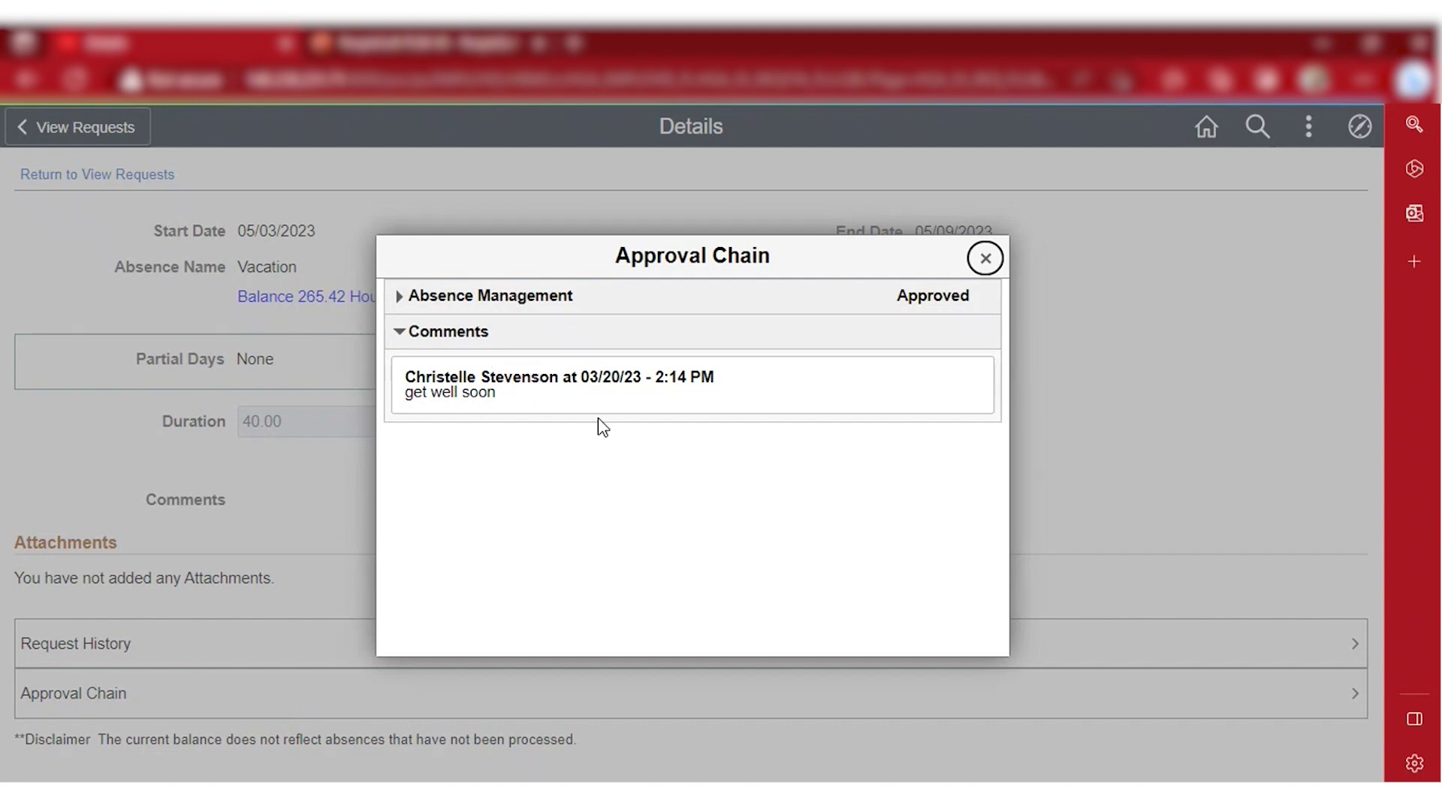
click(985, 259)
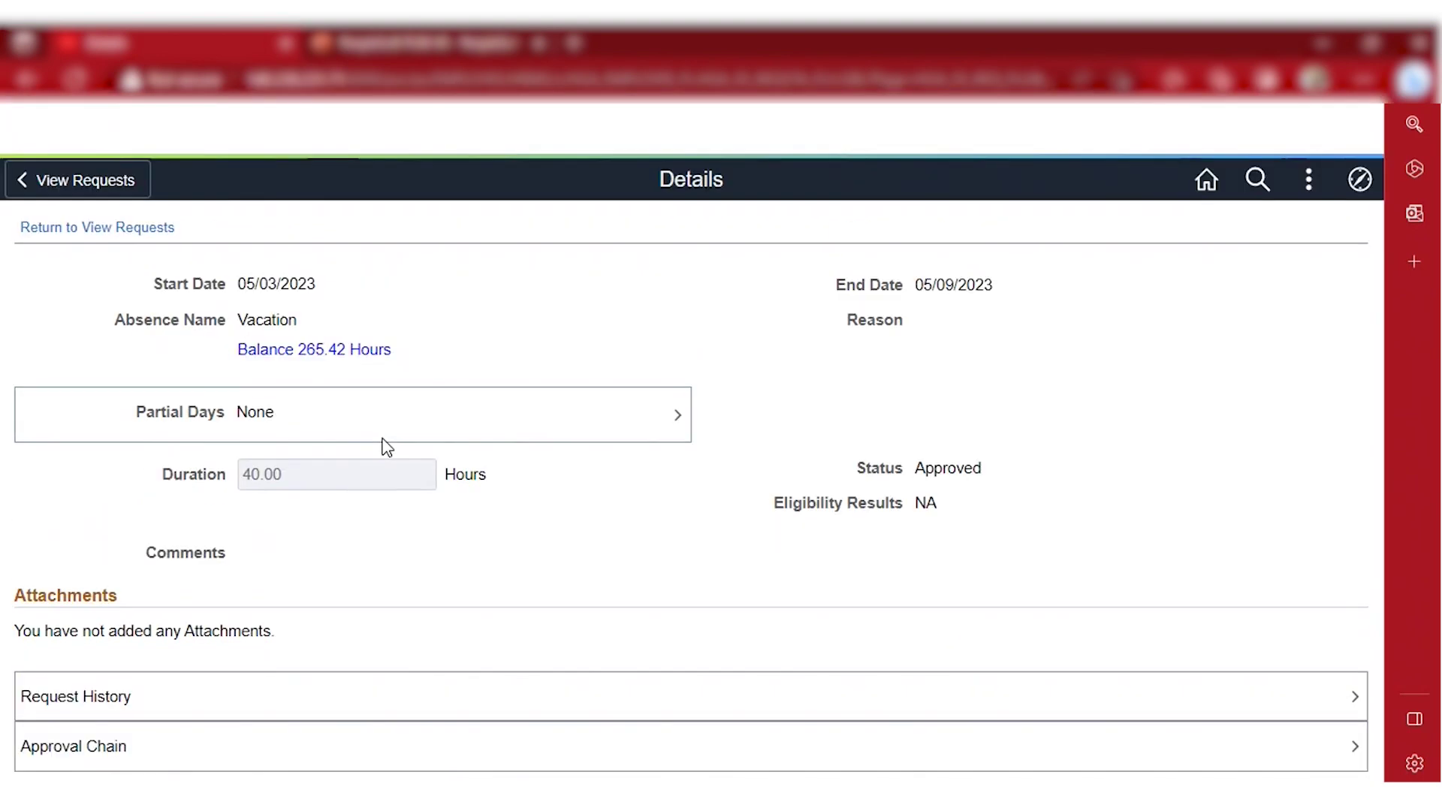
click(132, 180)
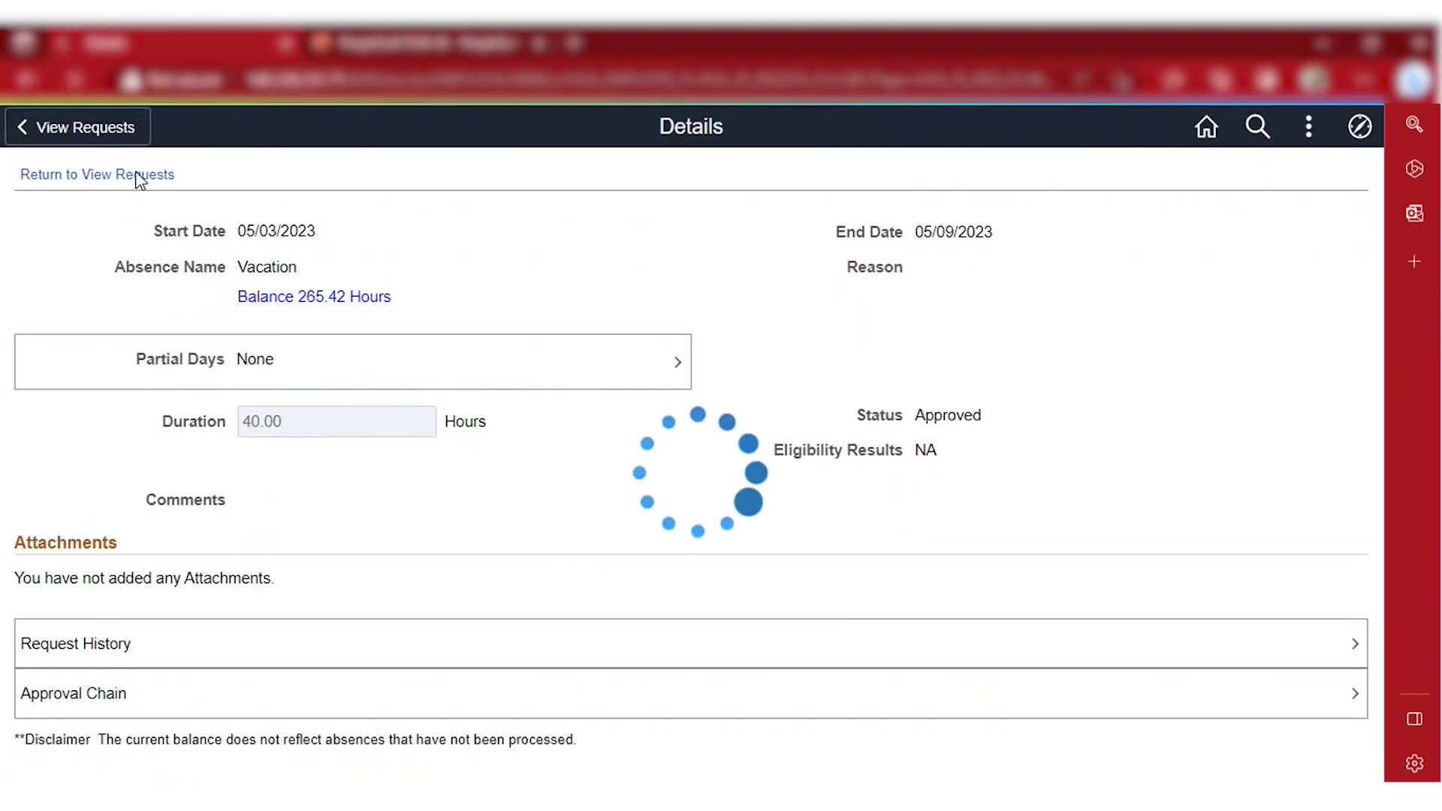
- Filter the request list to the Sick absence type, keeping all statuses
click(36, 237)
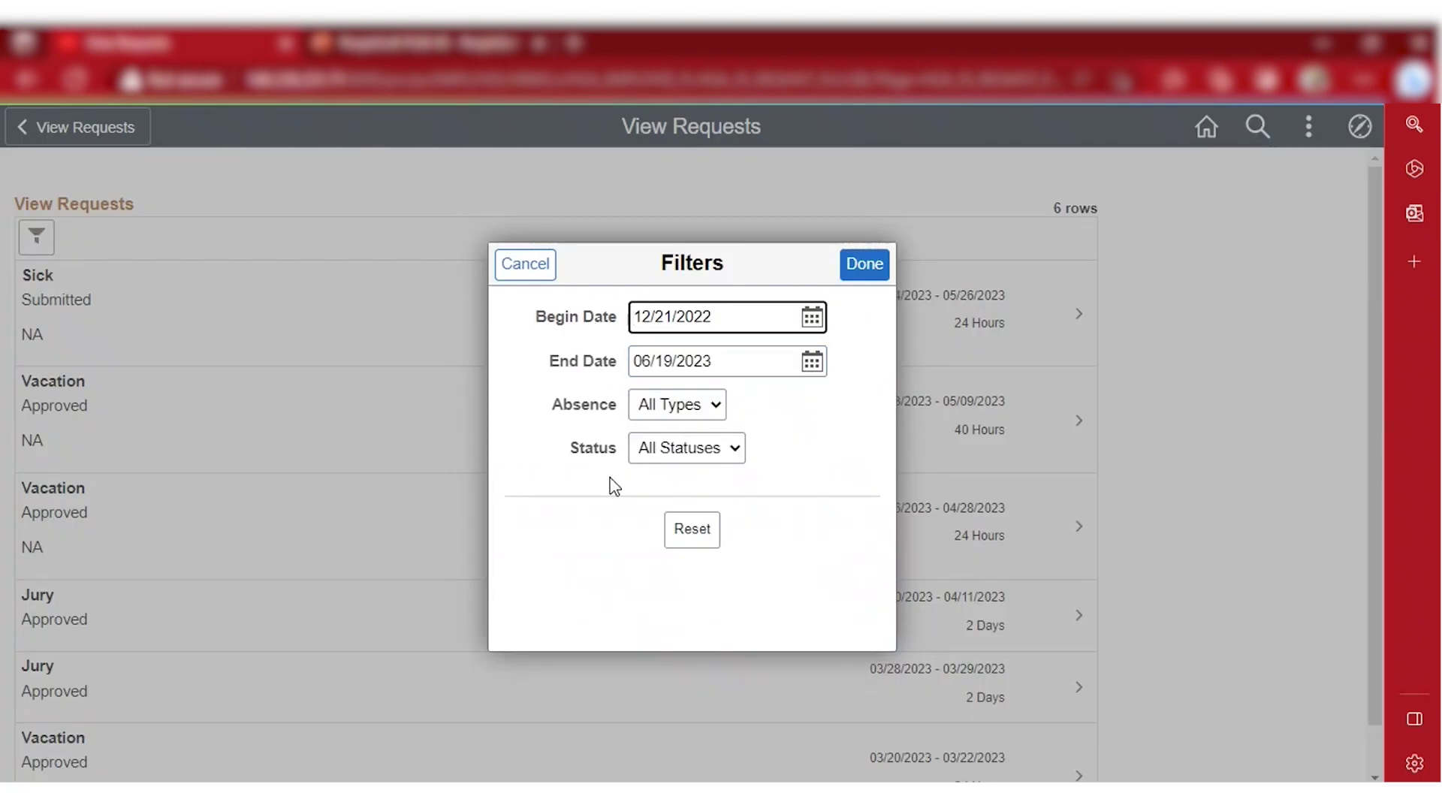
click(695, 454)
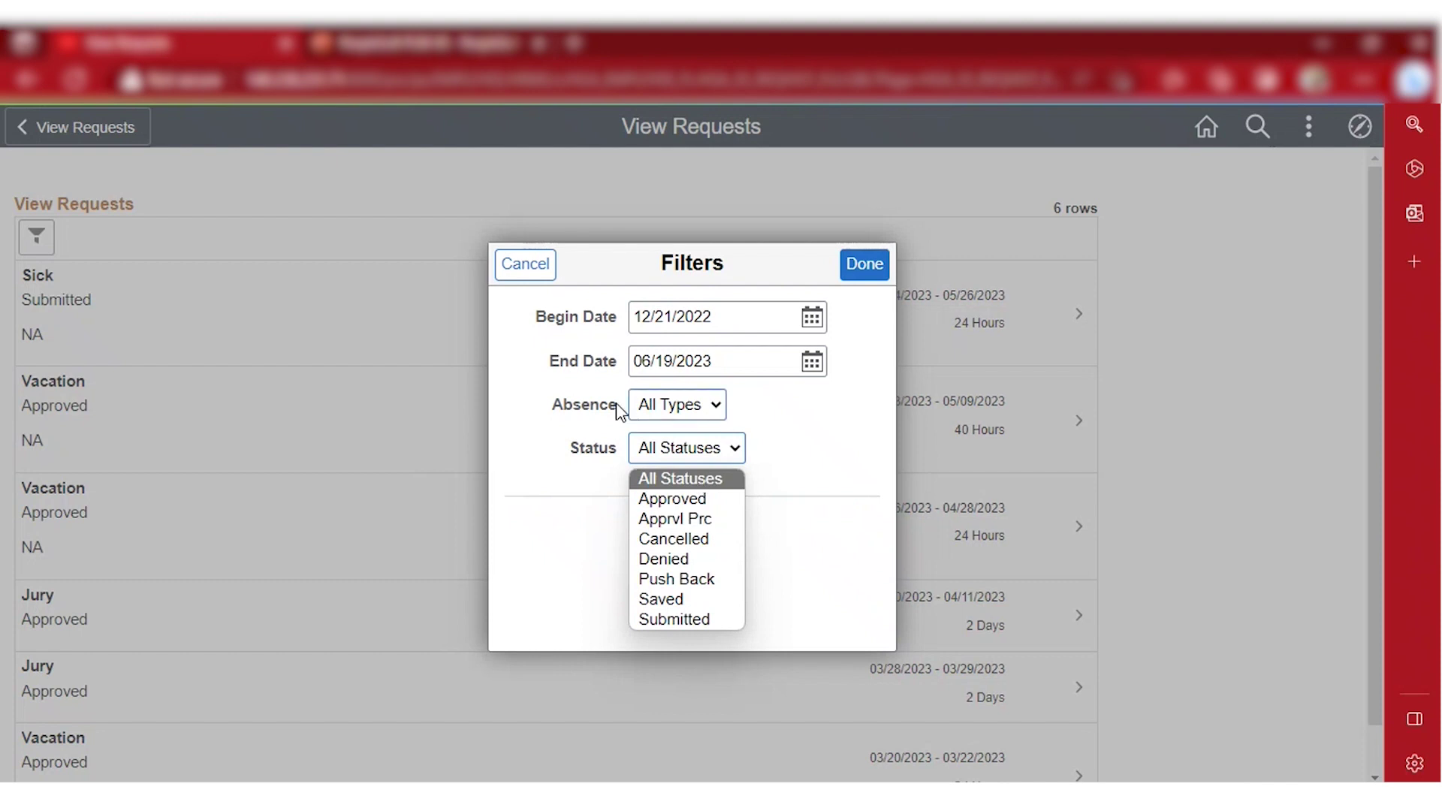
click(705, 406)
click(704, 405)
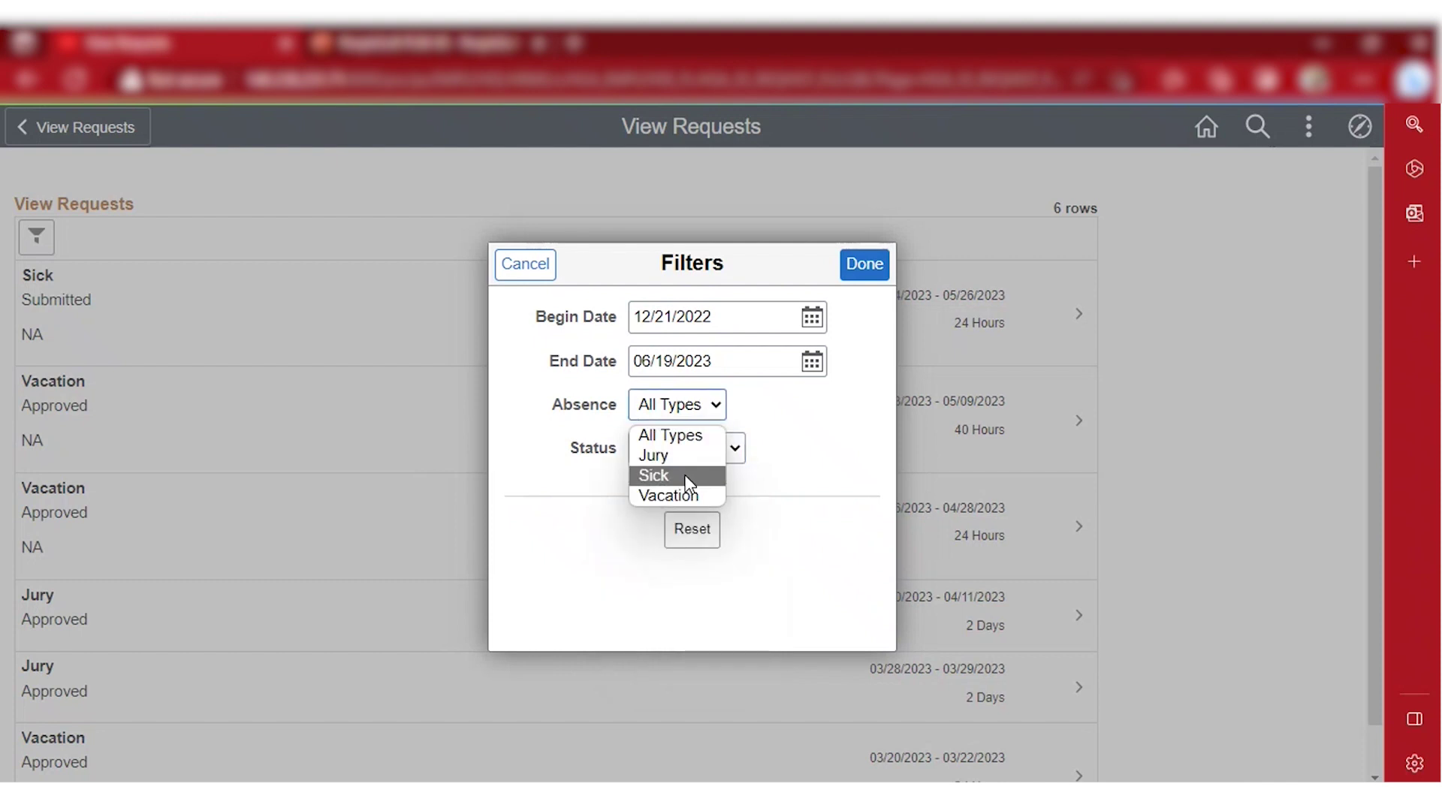
click(714, 407)
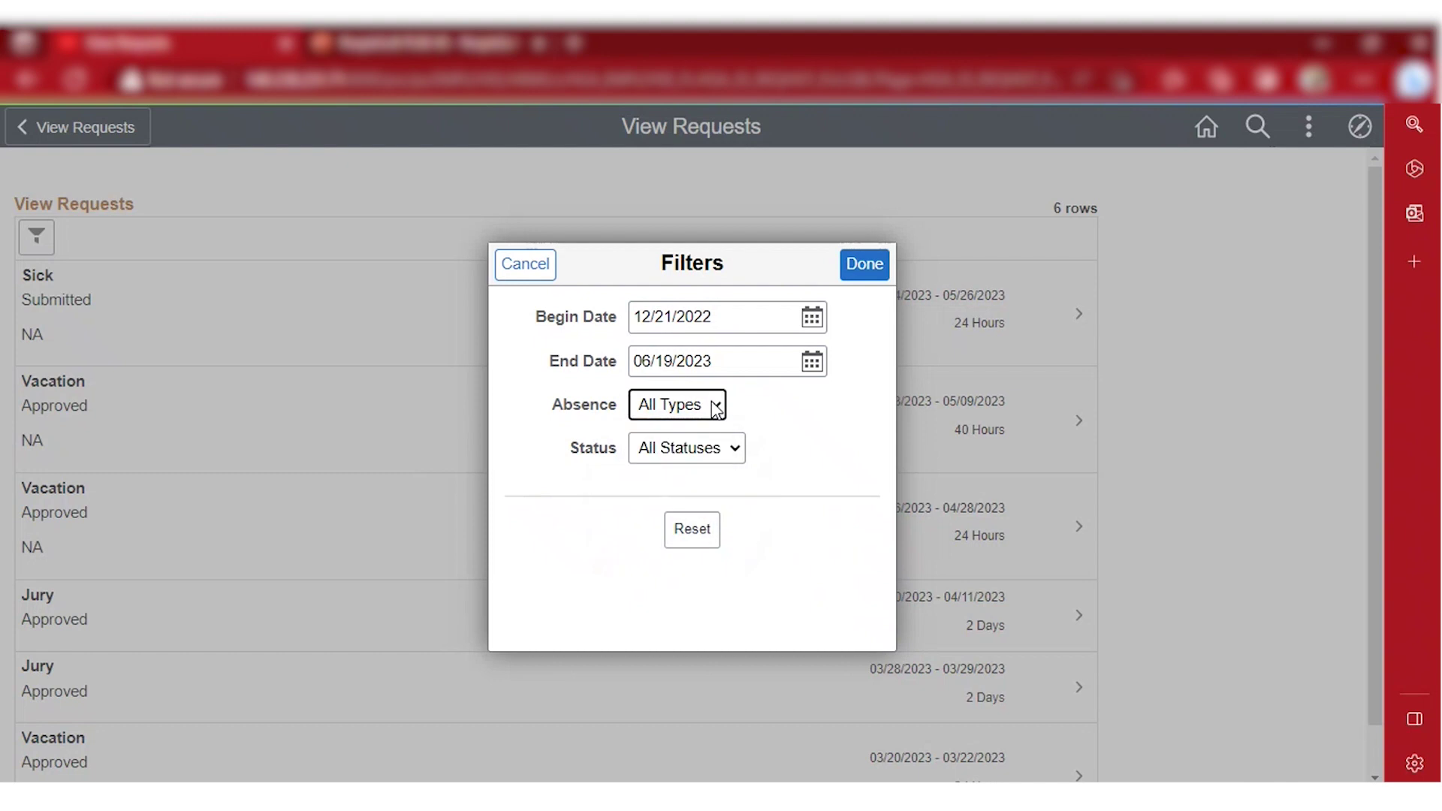
click(712, 406)
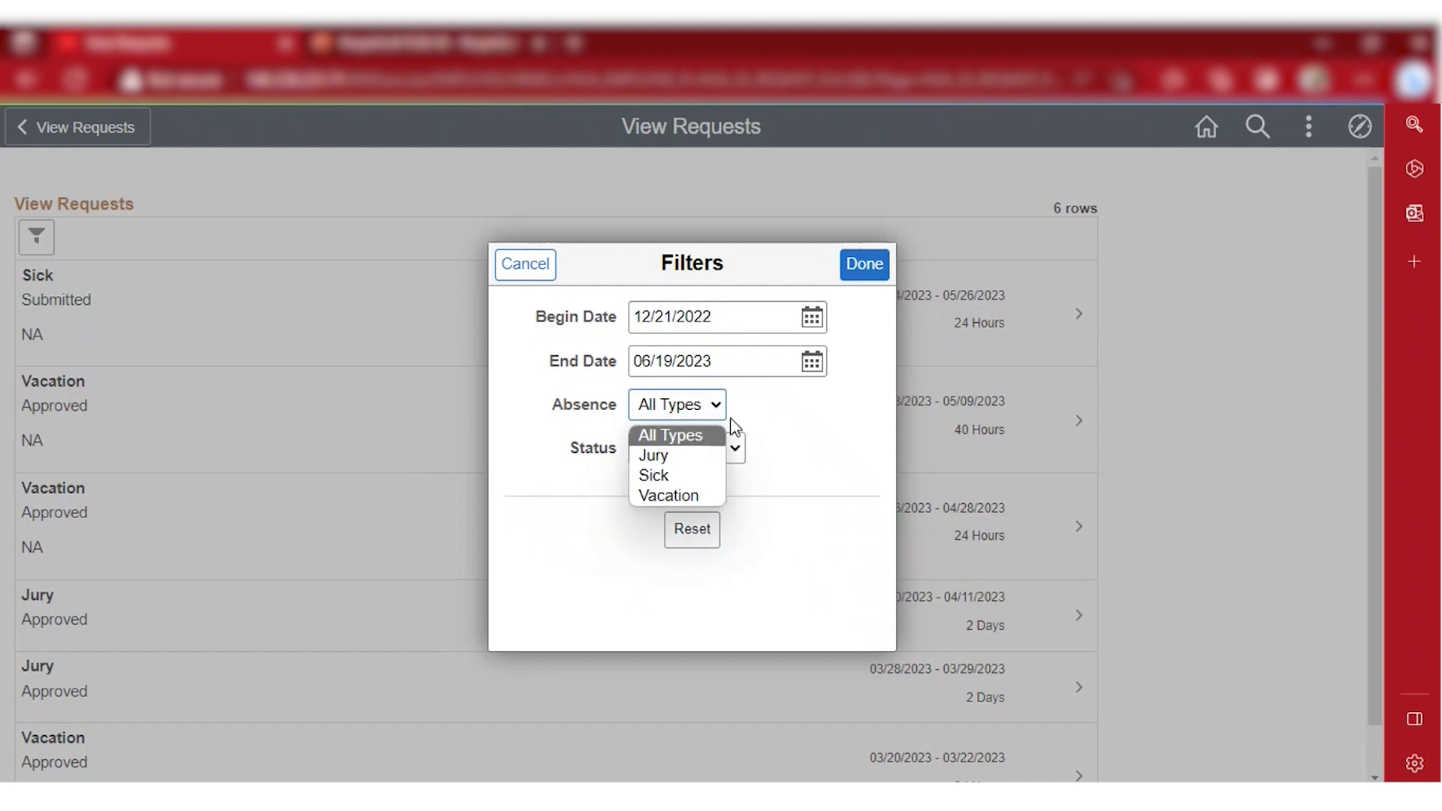
click(683, 476)
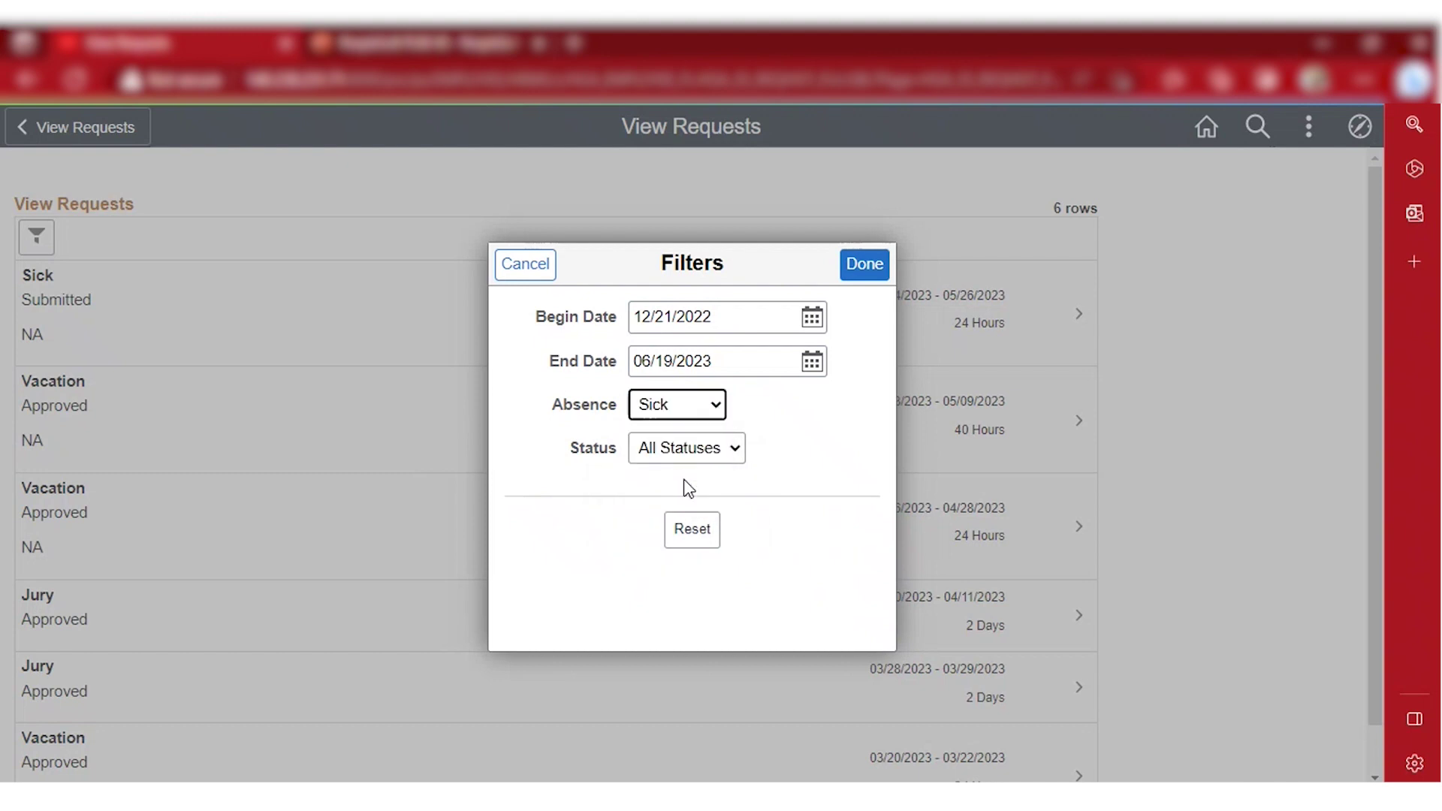
click(863, 264)
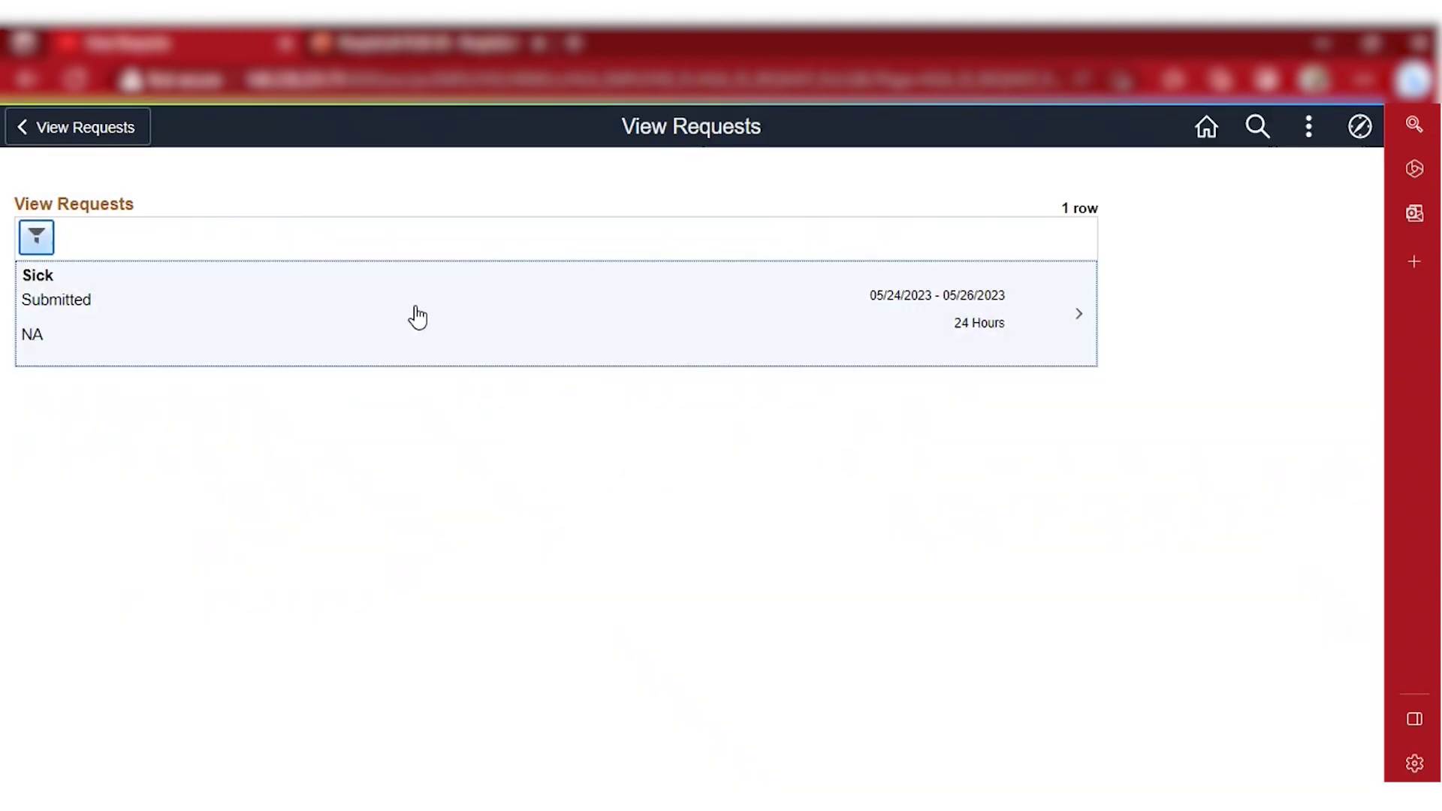
- Review the details of the filtered 05/24/2023 to 05/26/2023 sick request and go back to the request list
click(418, 316)
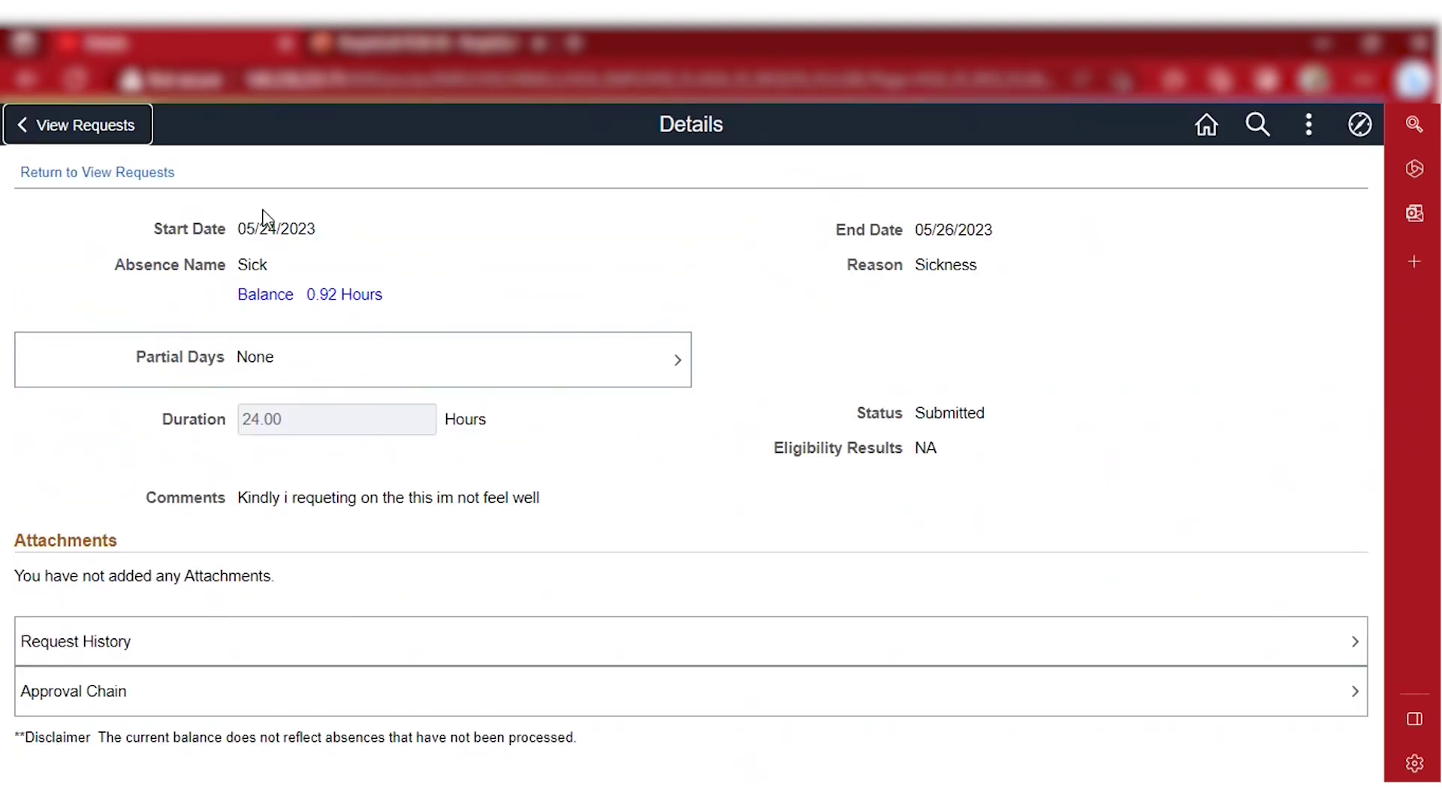
click(121, 179)
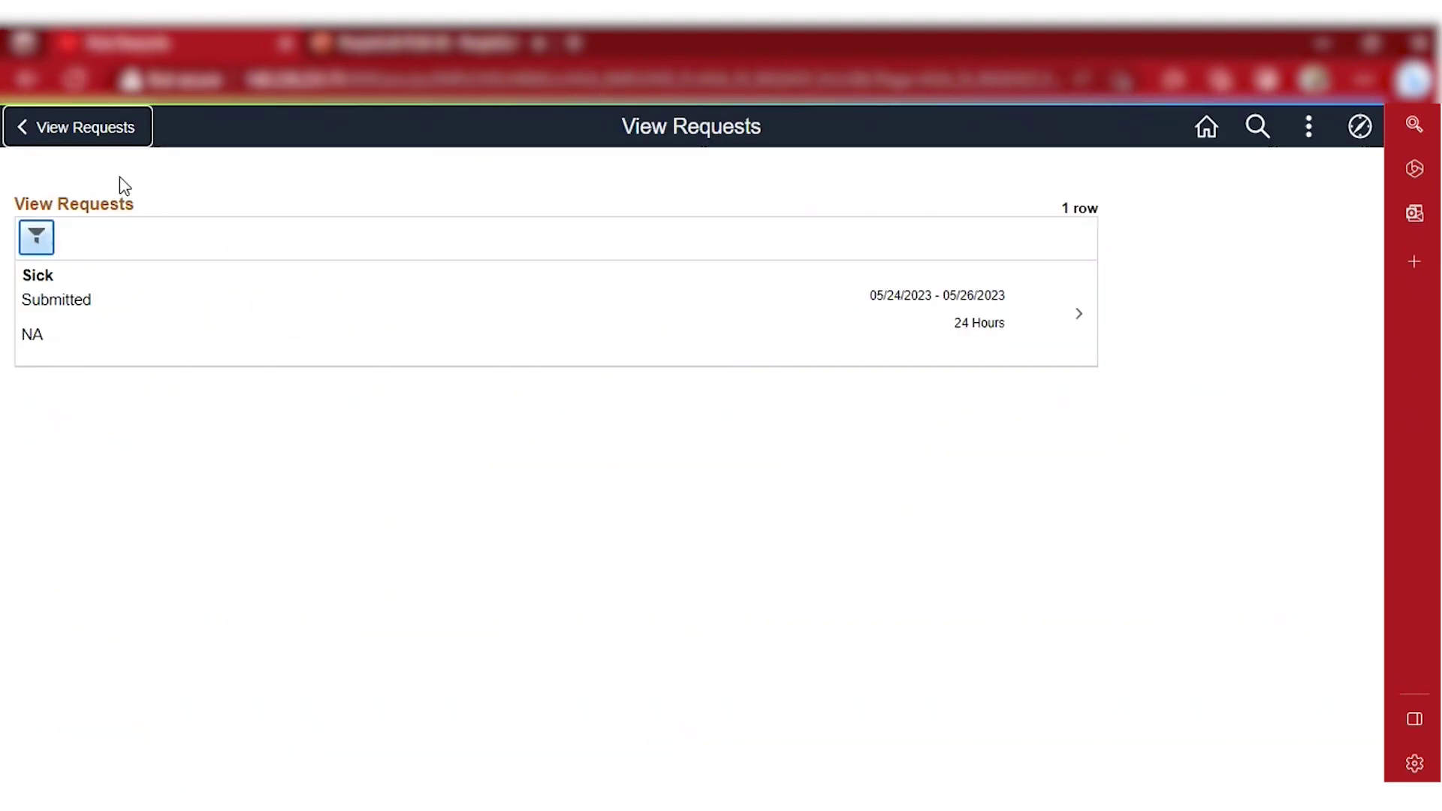
click(53, 134)
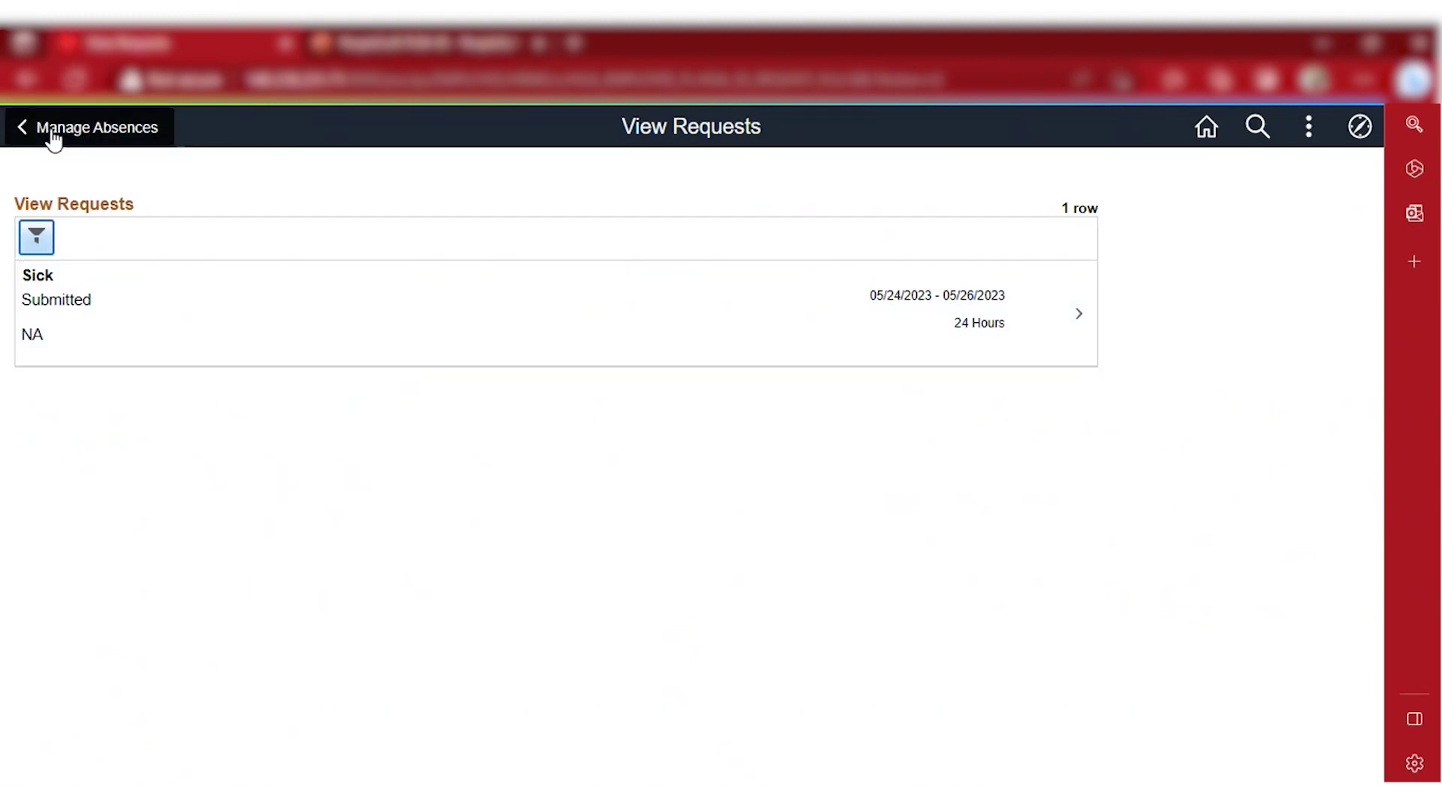
- Sign out of the employee account and sign in with the manager's saved user ID and password
click(53, 133)
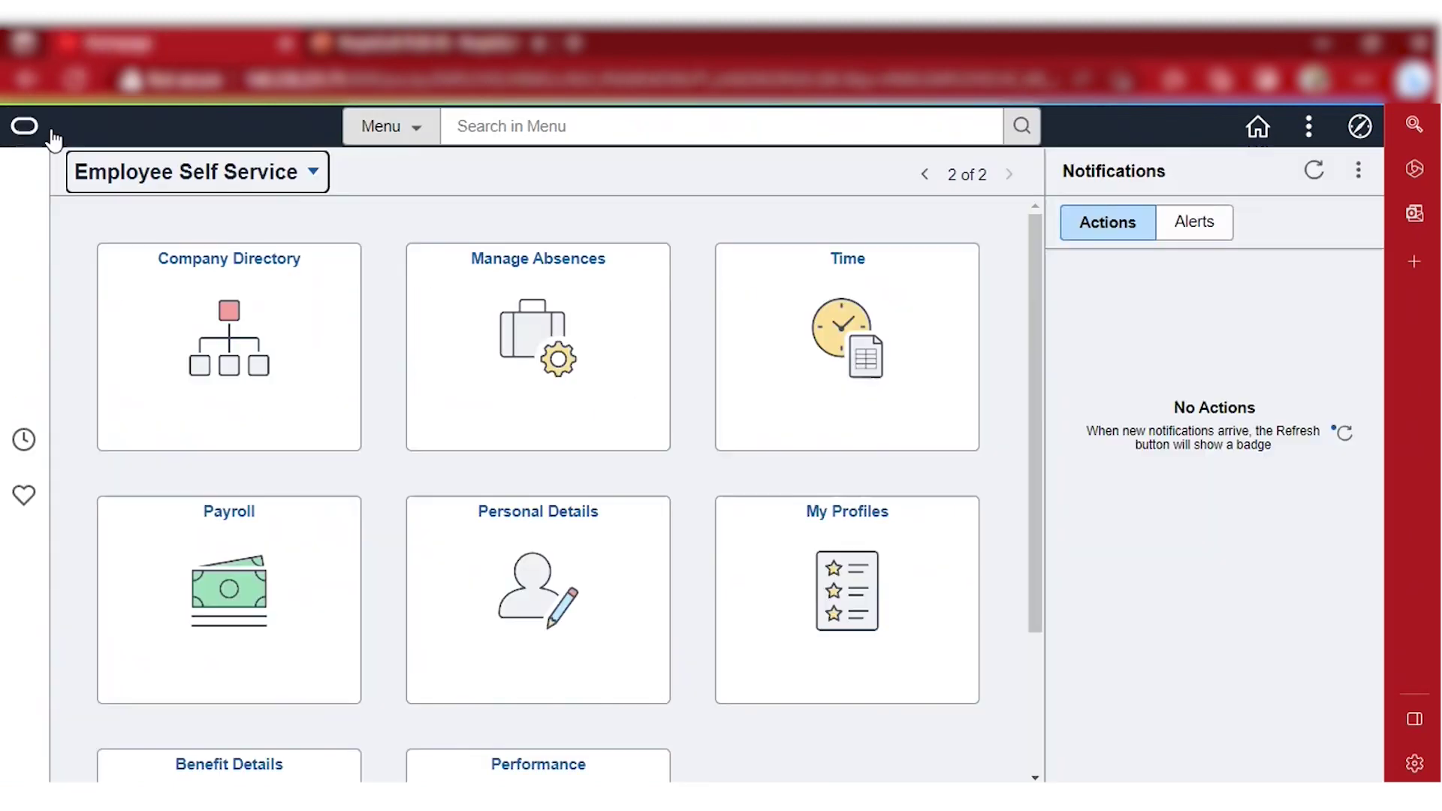
click(1307, 125)
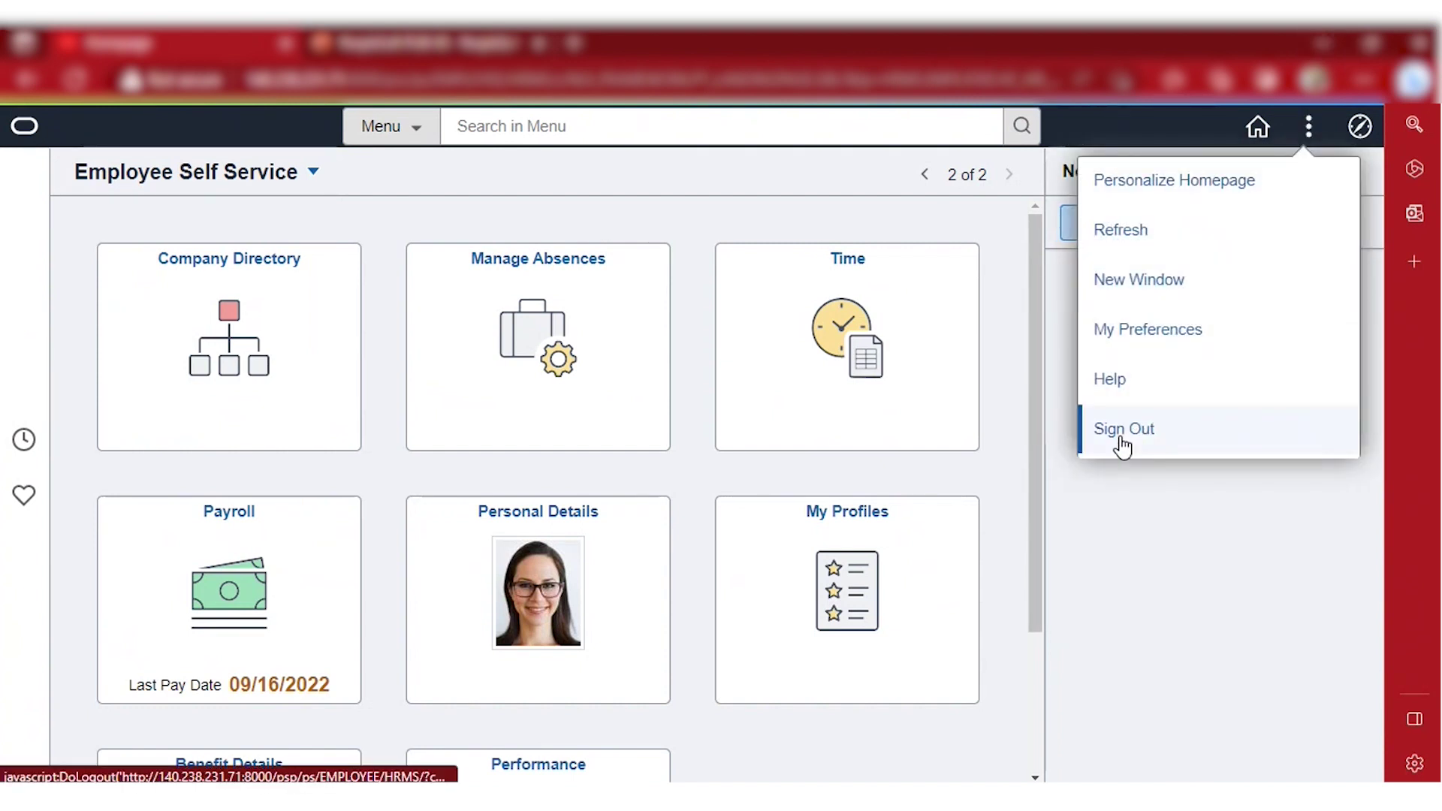
click(1122, 446)
click(586, 323)
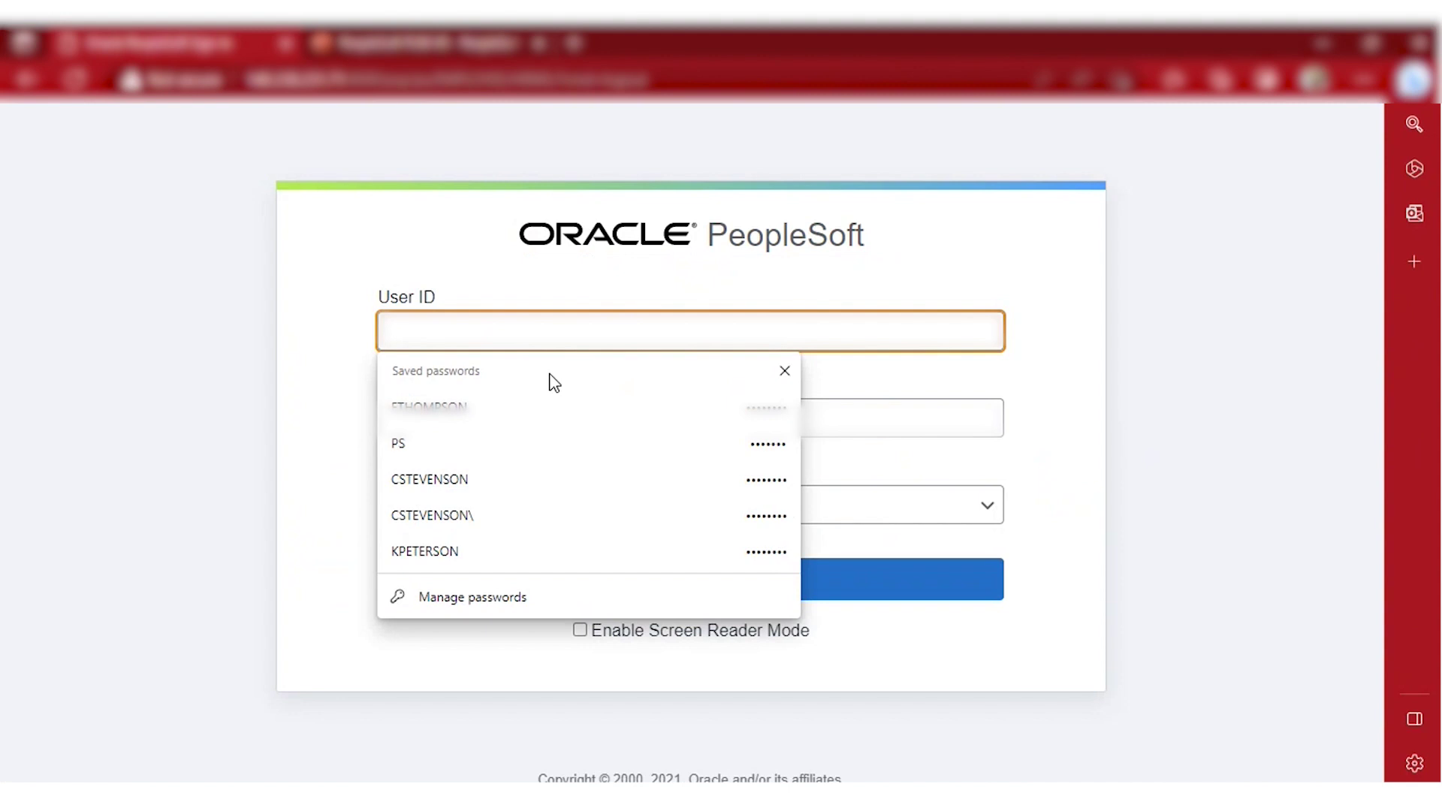
click(541, 484)
key(Return)
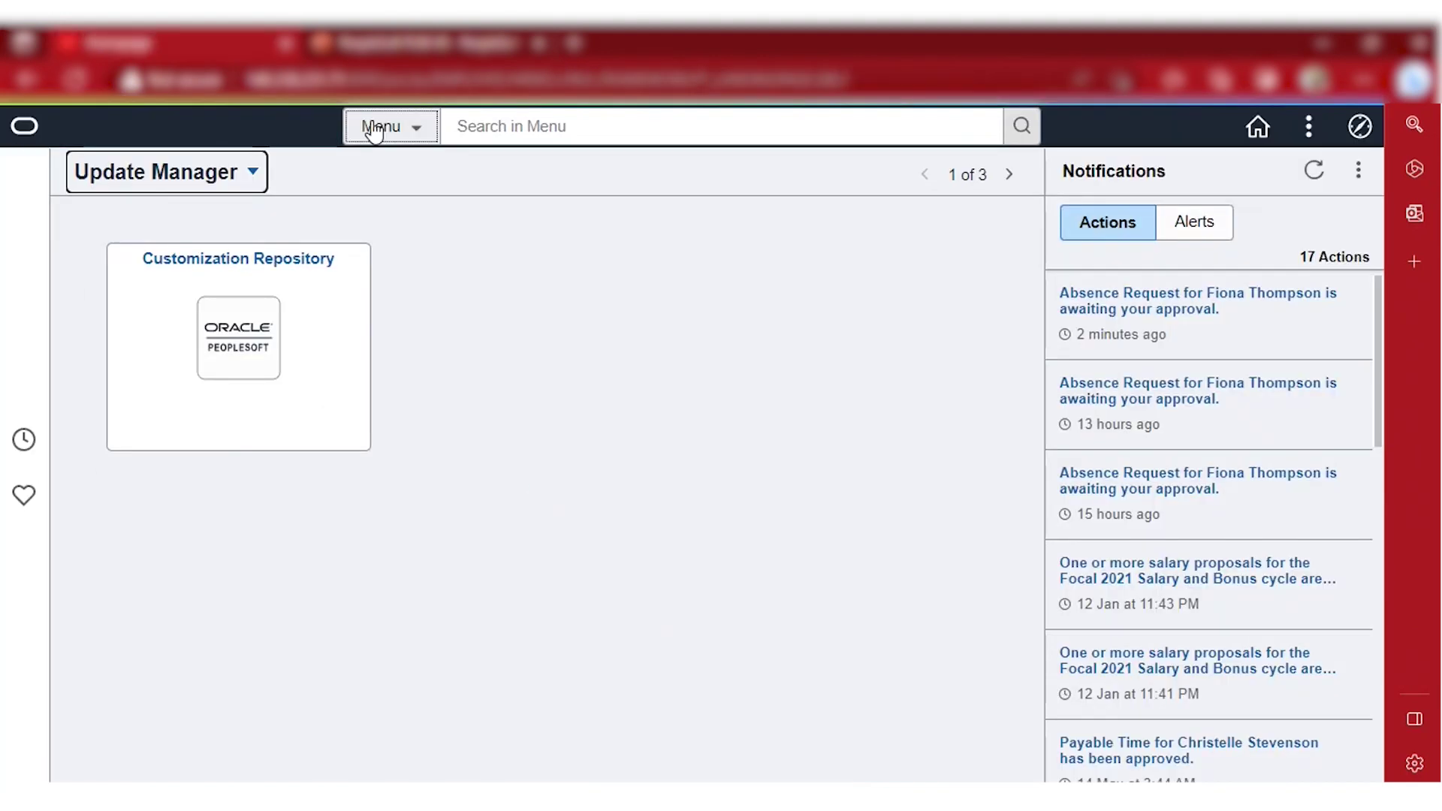
- Switch to the Manager Self Service homepage and open the list of pending approvals
click(255, 173)
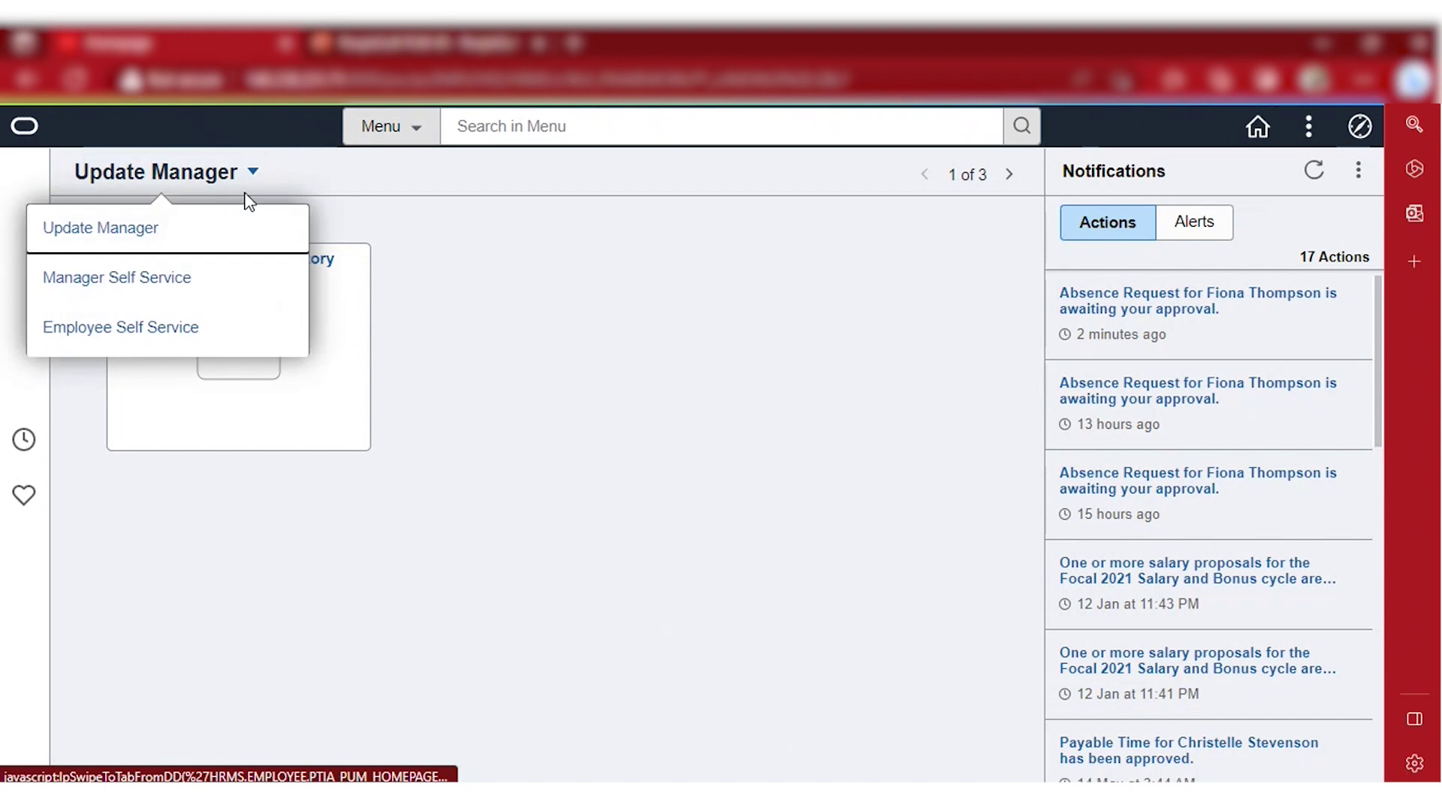
click(236, 281)
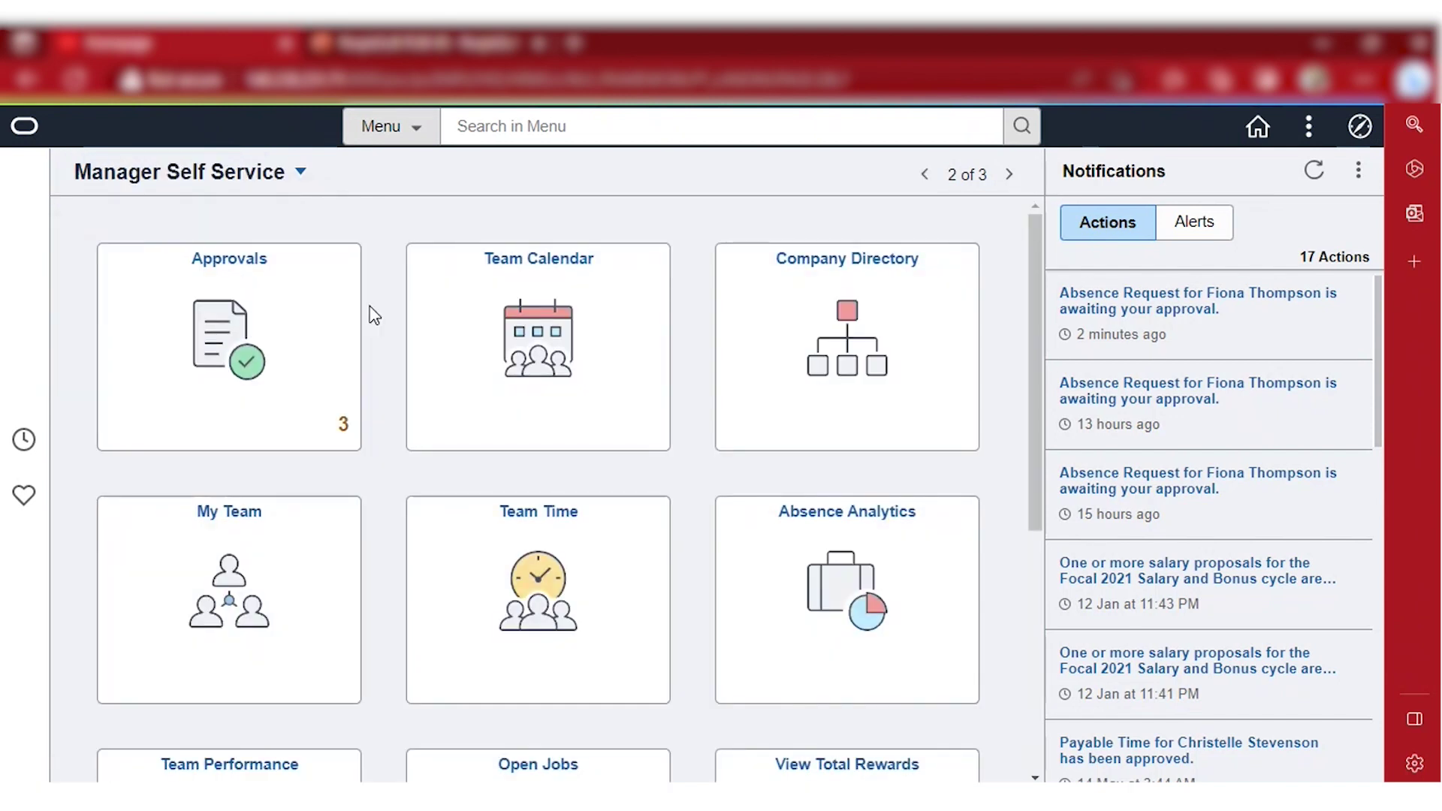
click(270, 380)
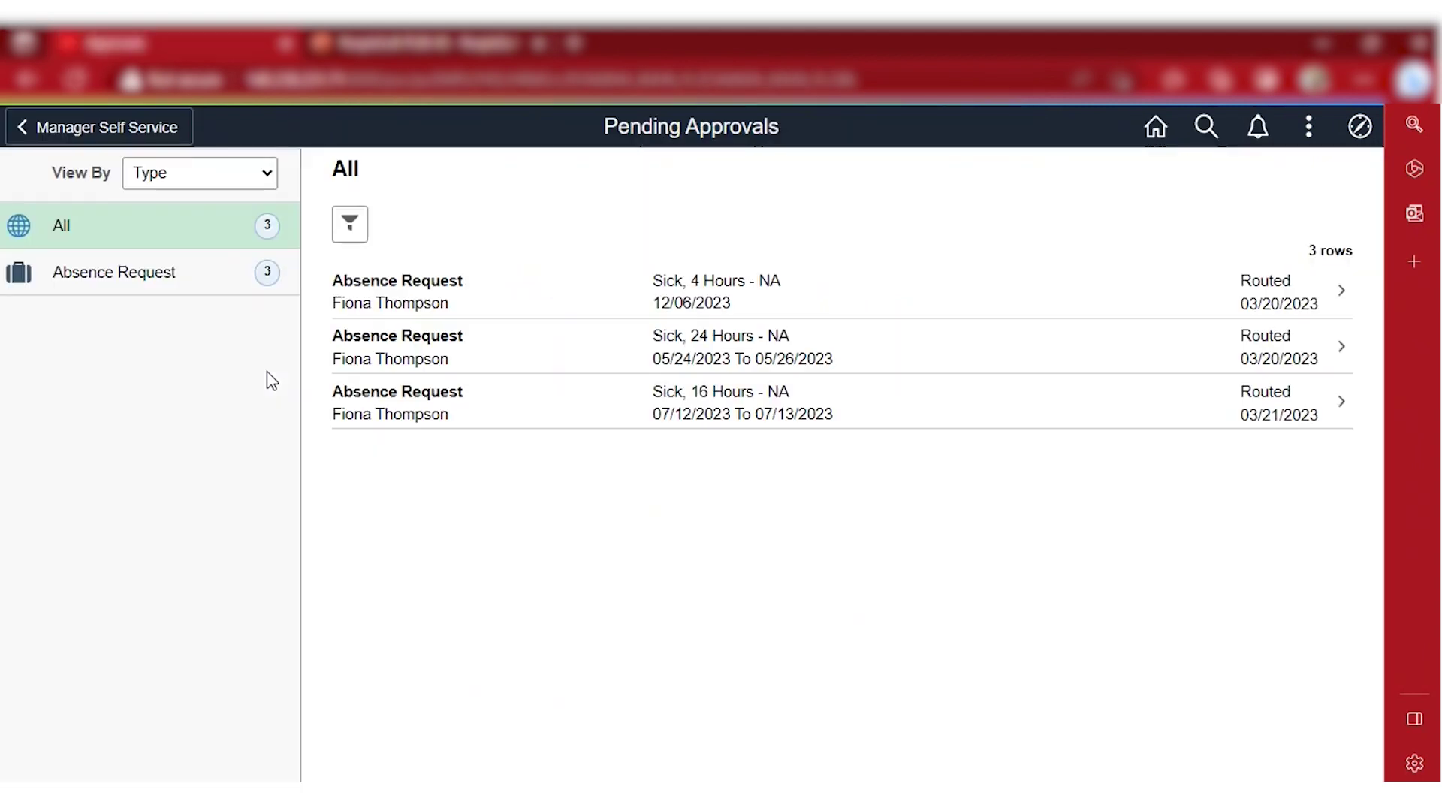
click(450, 392)
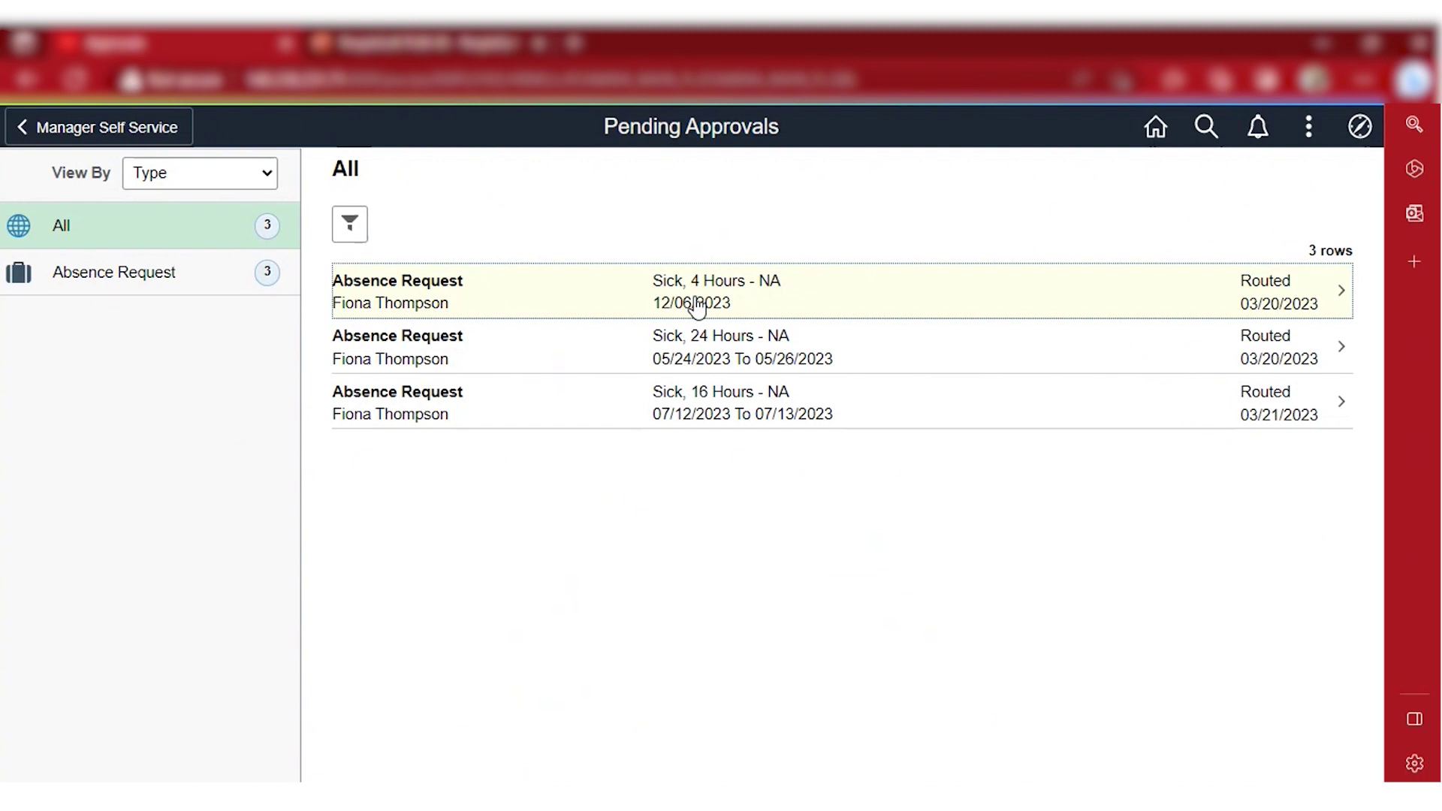
- Review the 4-hour sick absence request dated 12/06/2023 and approve it without approver comments
click(617, 304)
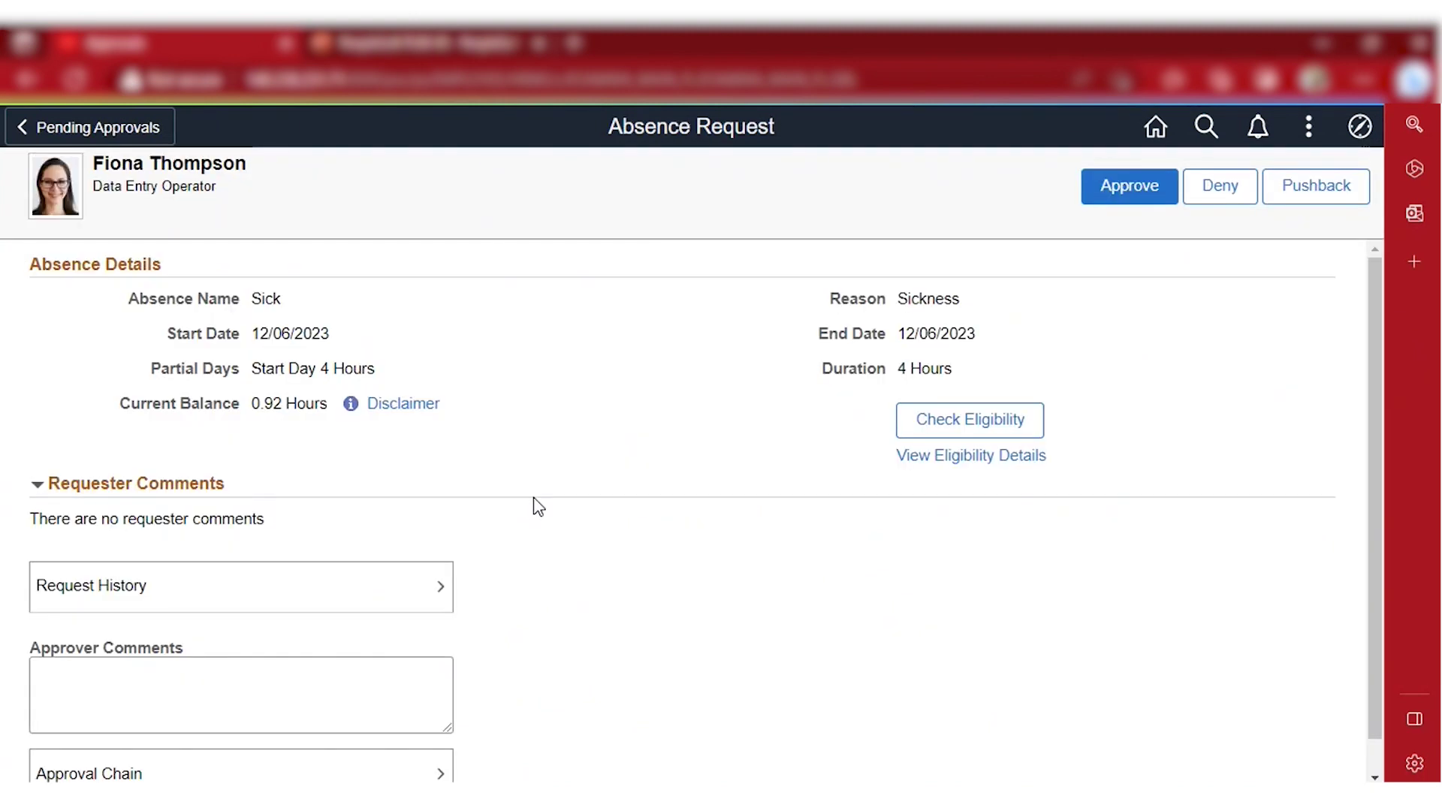
scroll(524, 451, down, 1)
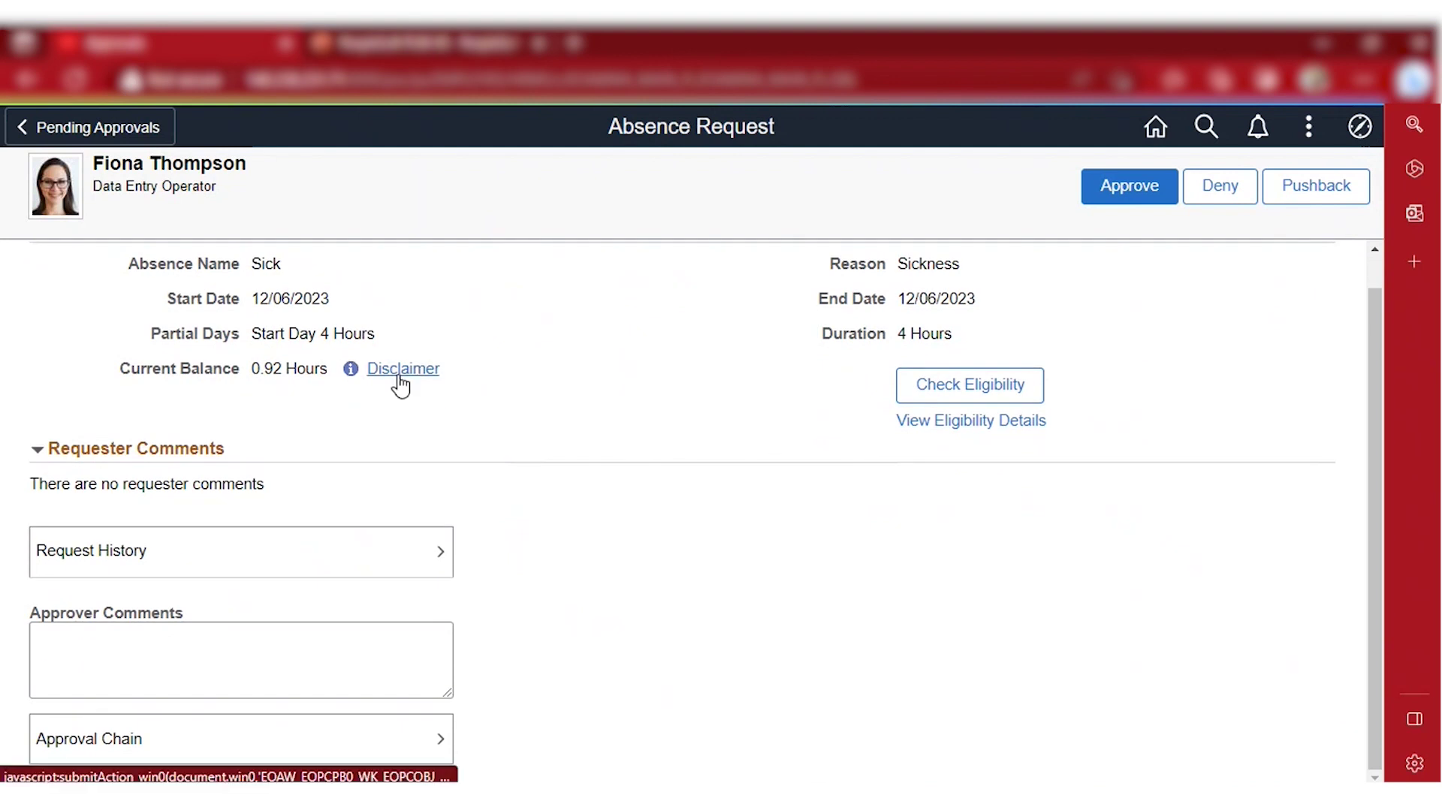
scroll(403, 383, up, 1)
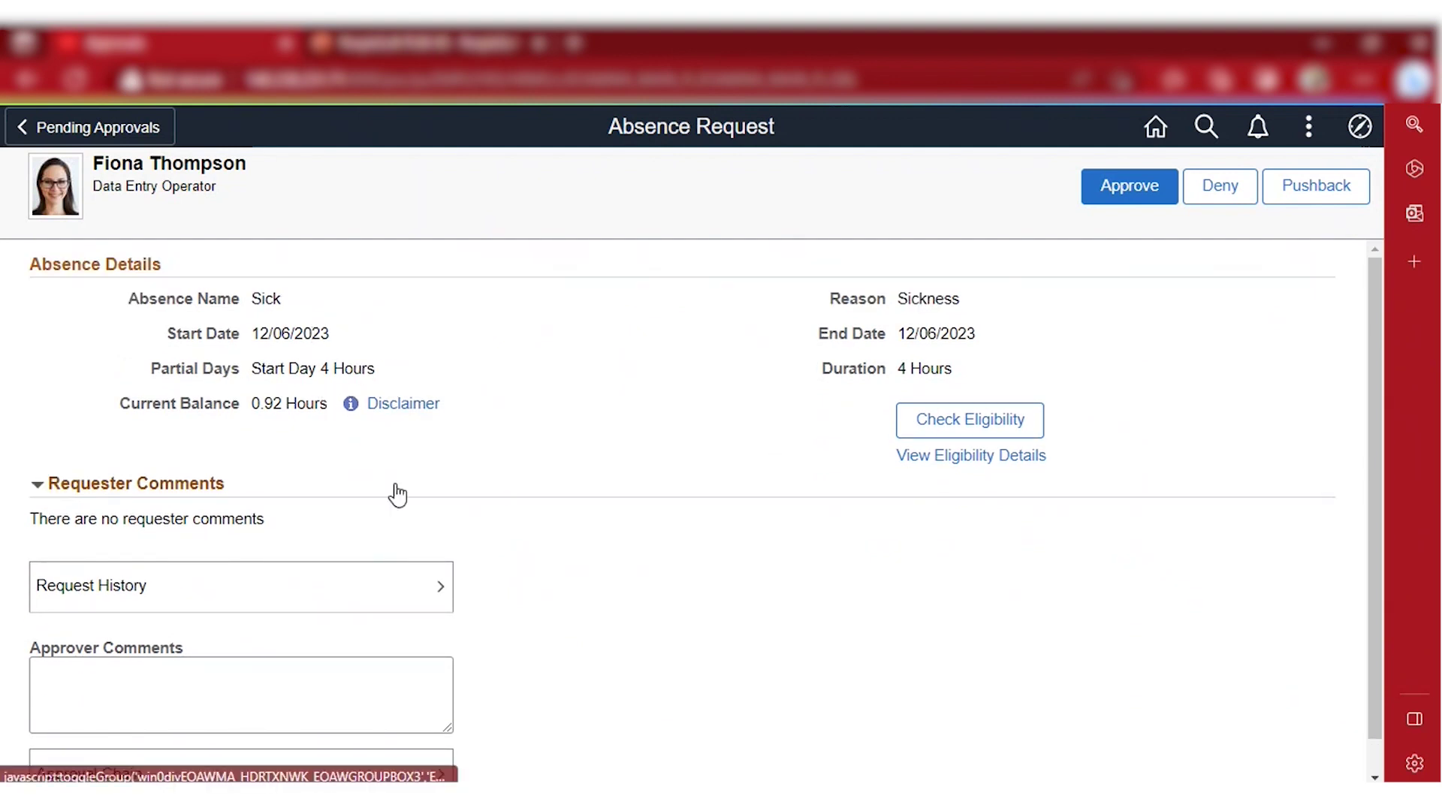
scroll(375, 571, down, 1)
scroll(467, 456, up, 1)
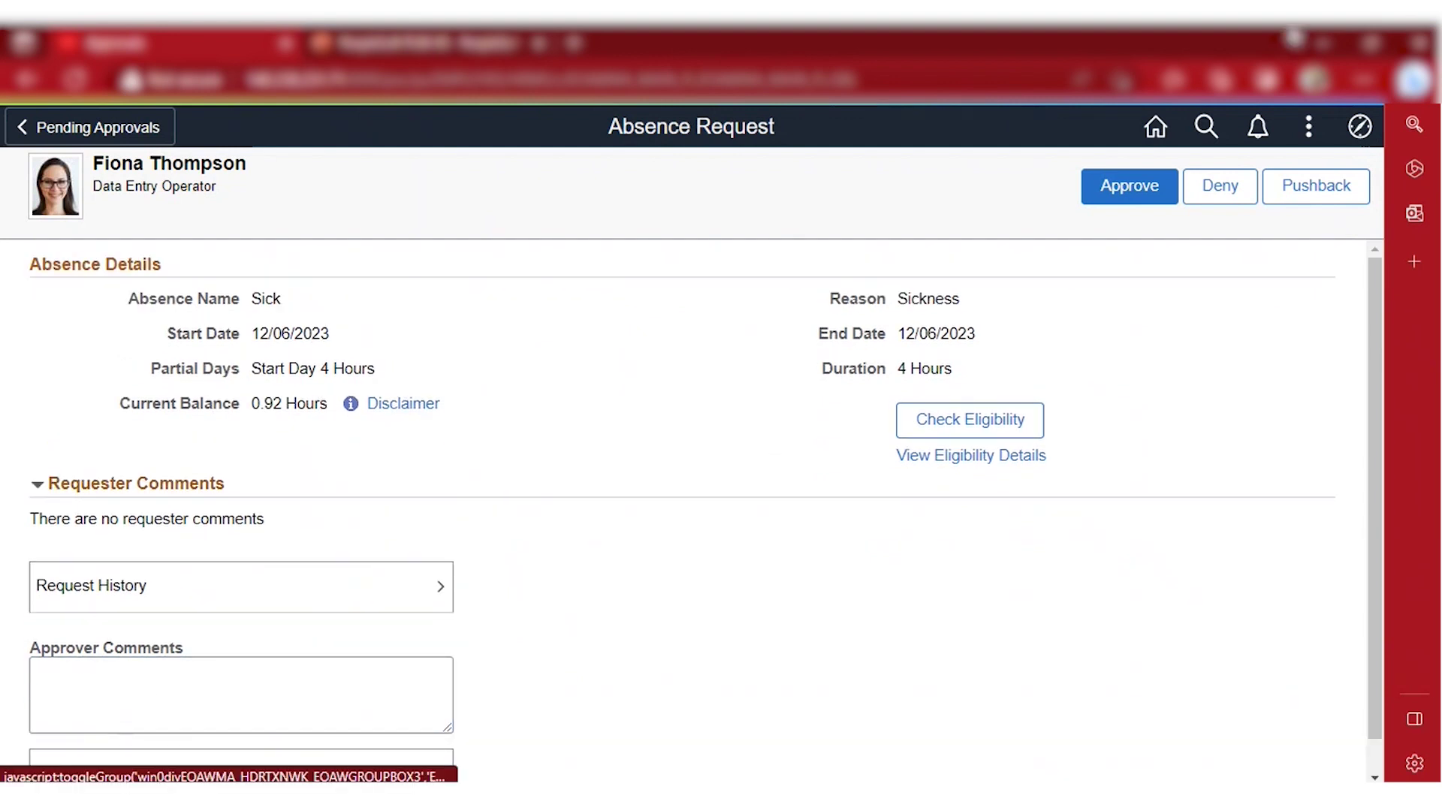
click(1135, 186)
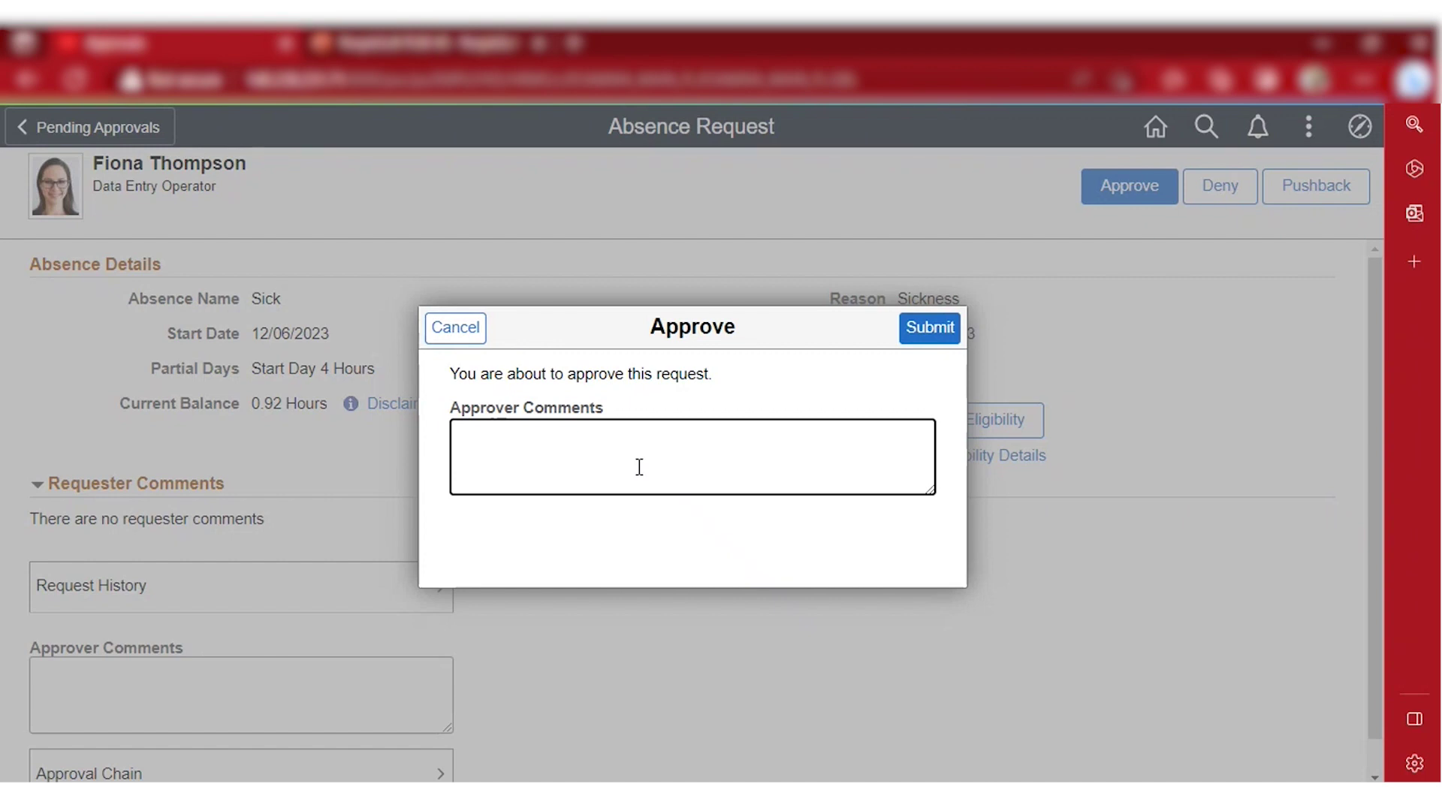
click(922, 336)
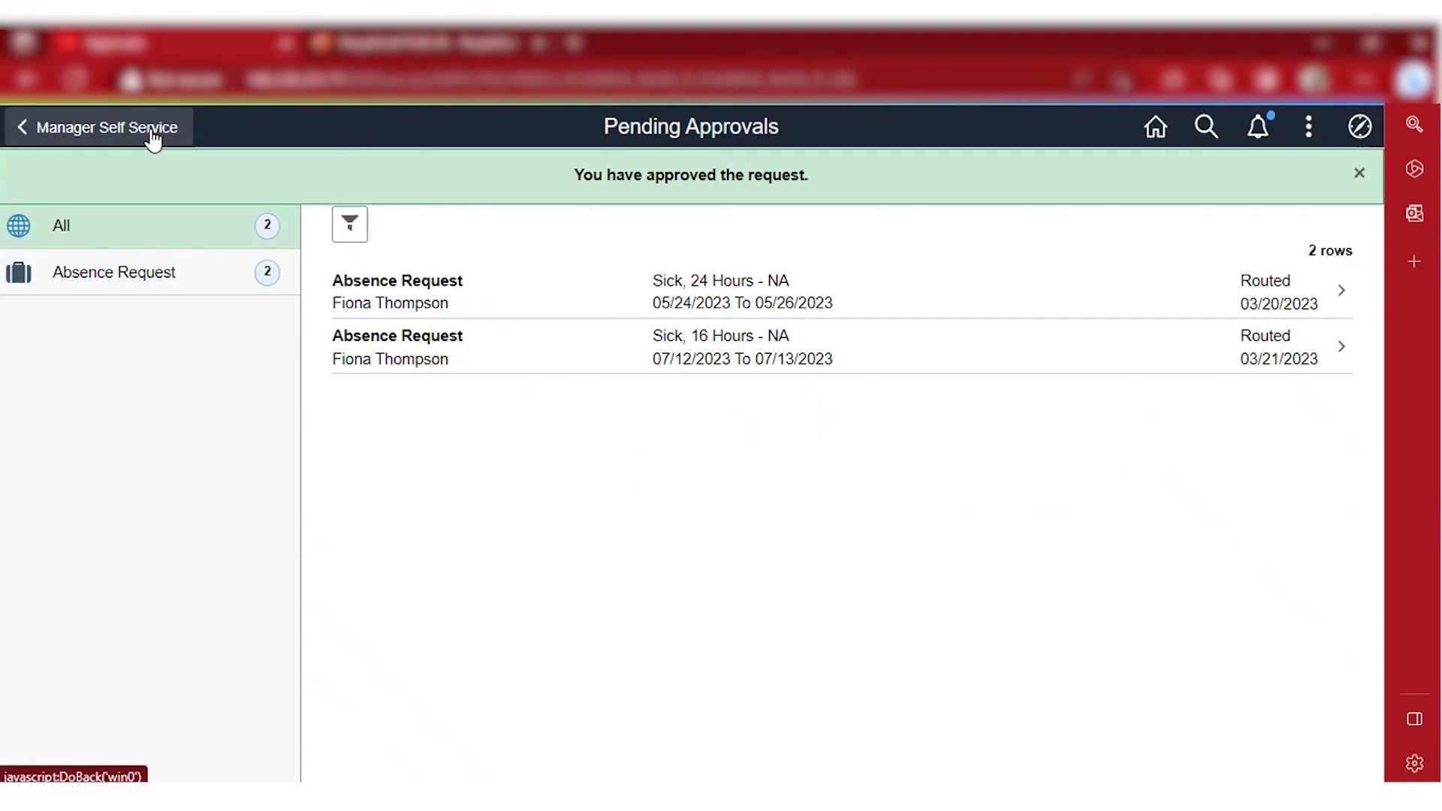
- Leave the pending approvals, sign out as manager, and sign back in with the requesting employee's saved user ID and password
click(153, 138)
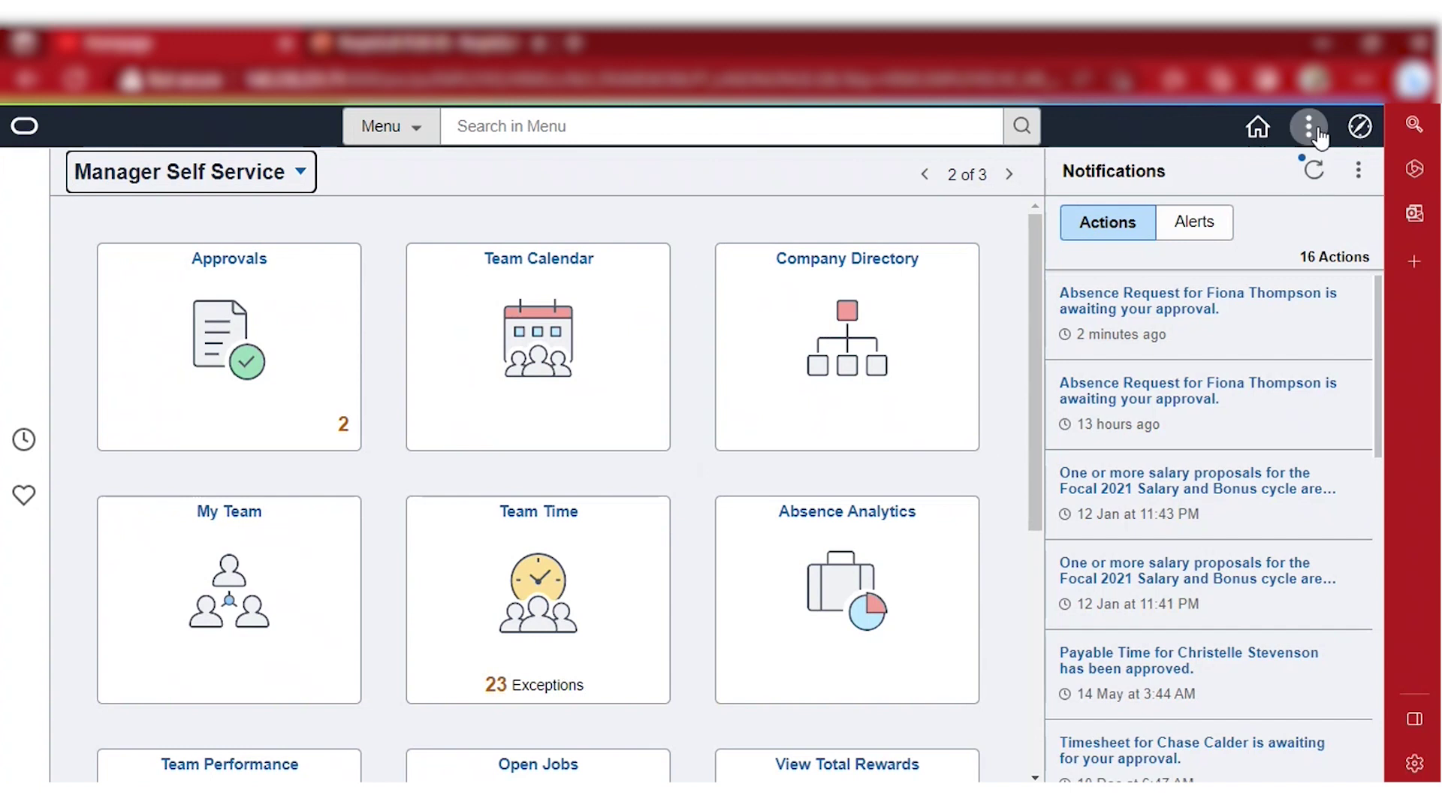
click(1312, 130)
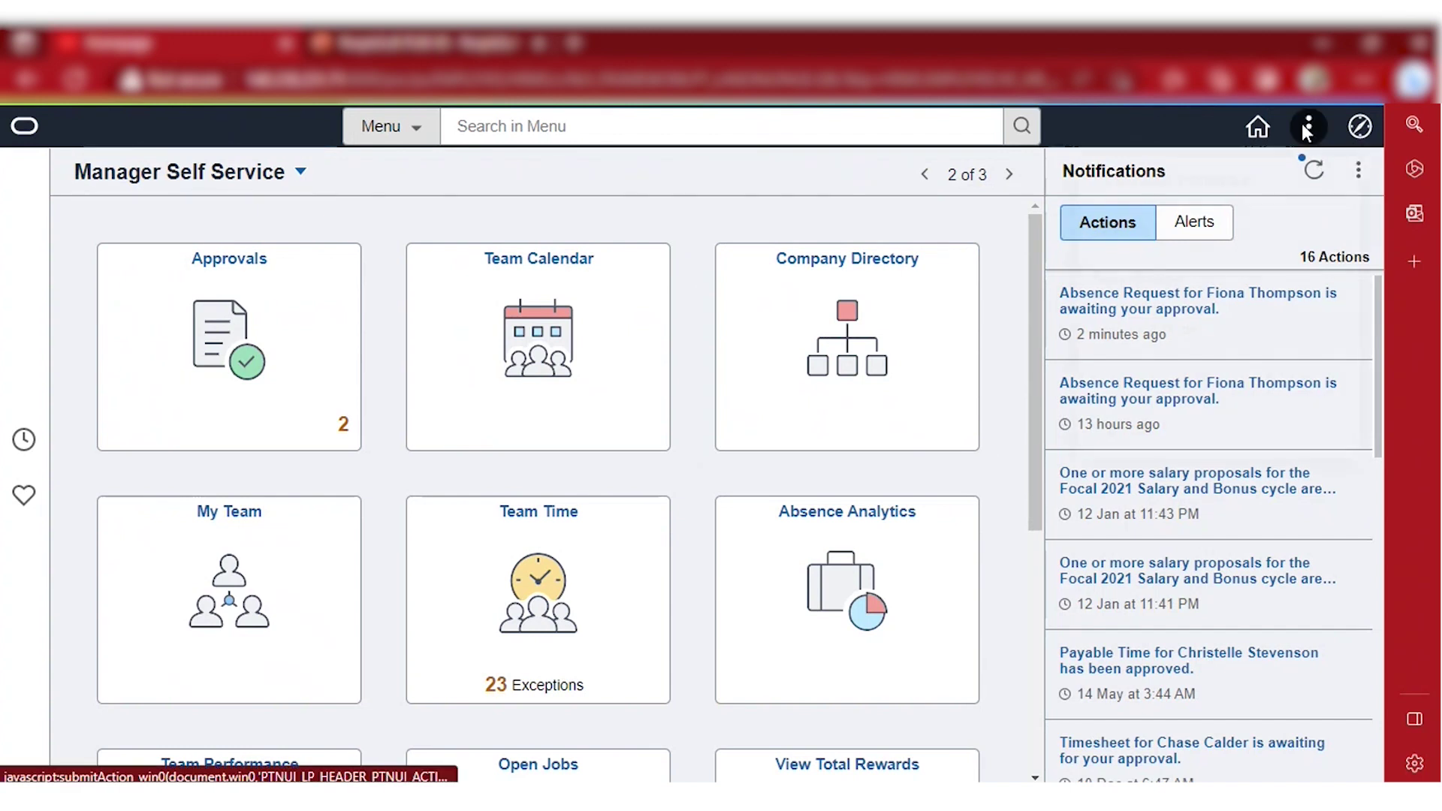
click(1148, 429)
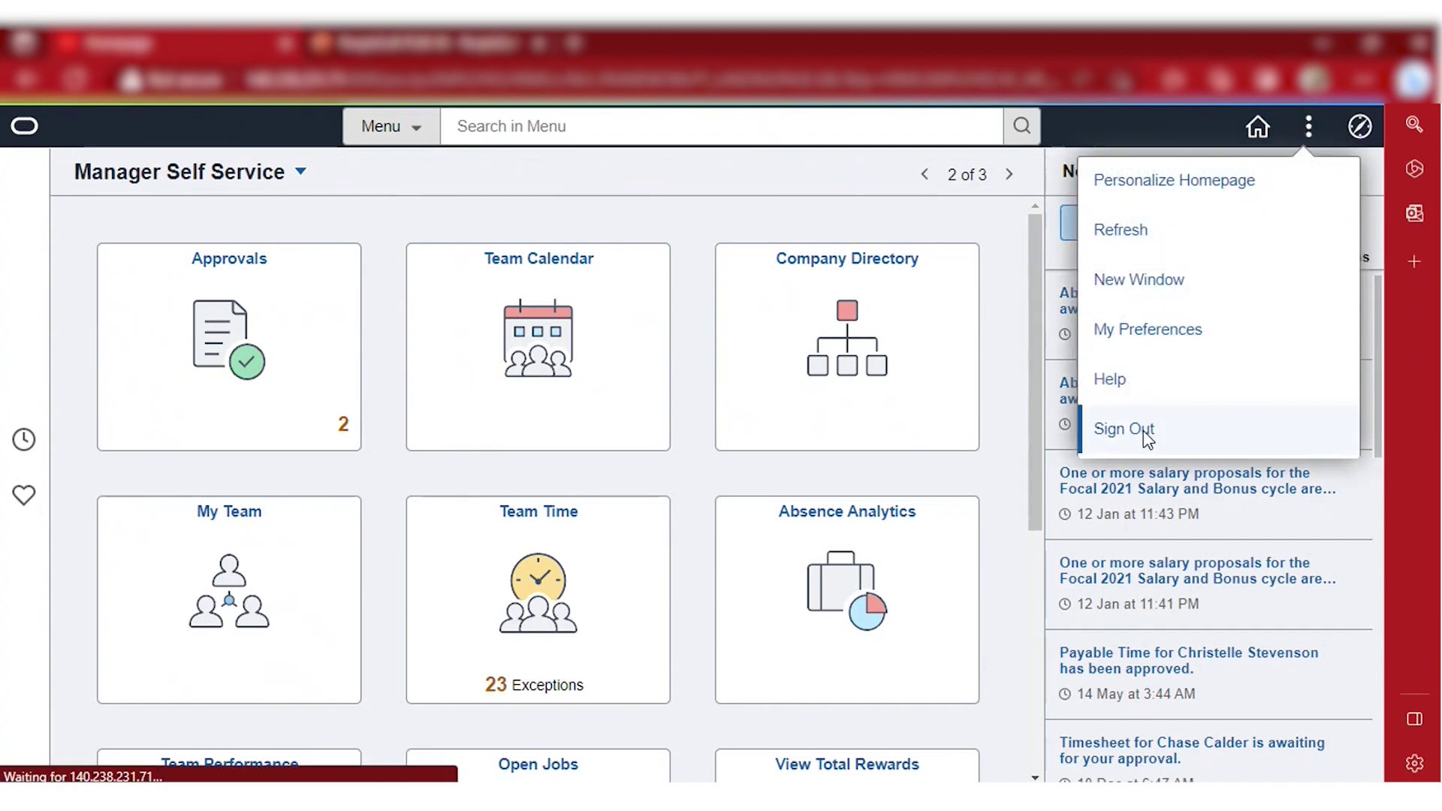
click(711, 335)
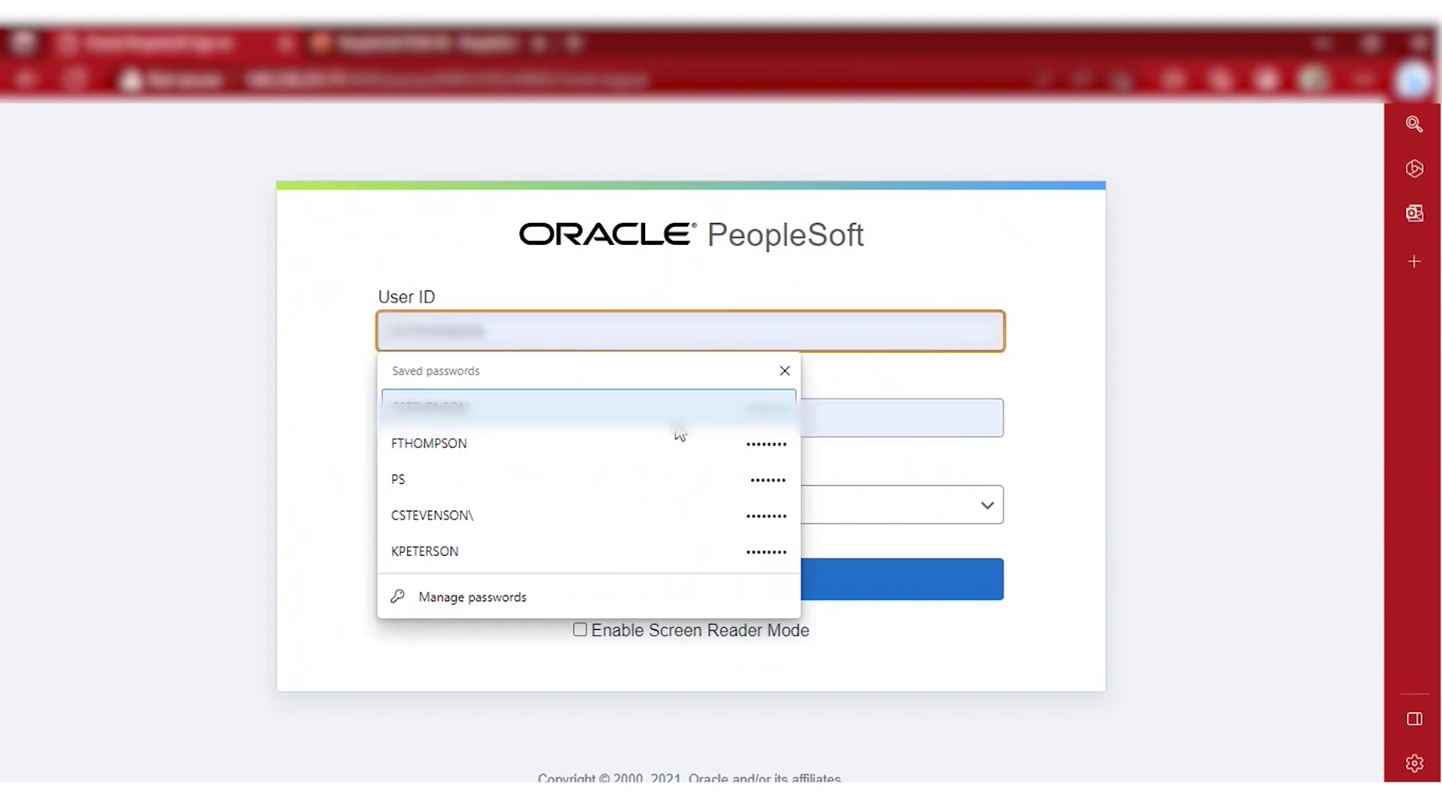
click(665, 451)
key(Return)
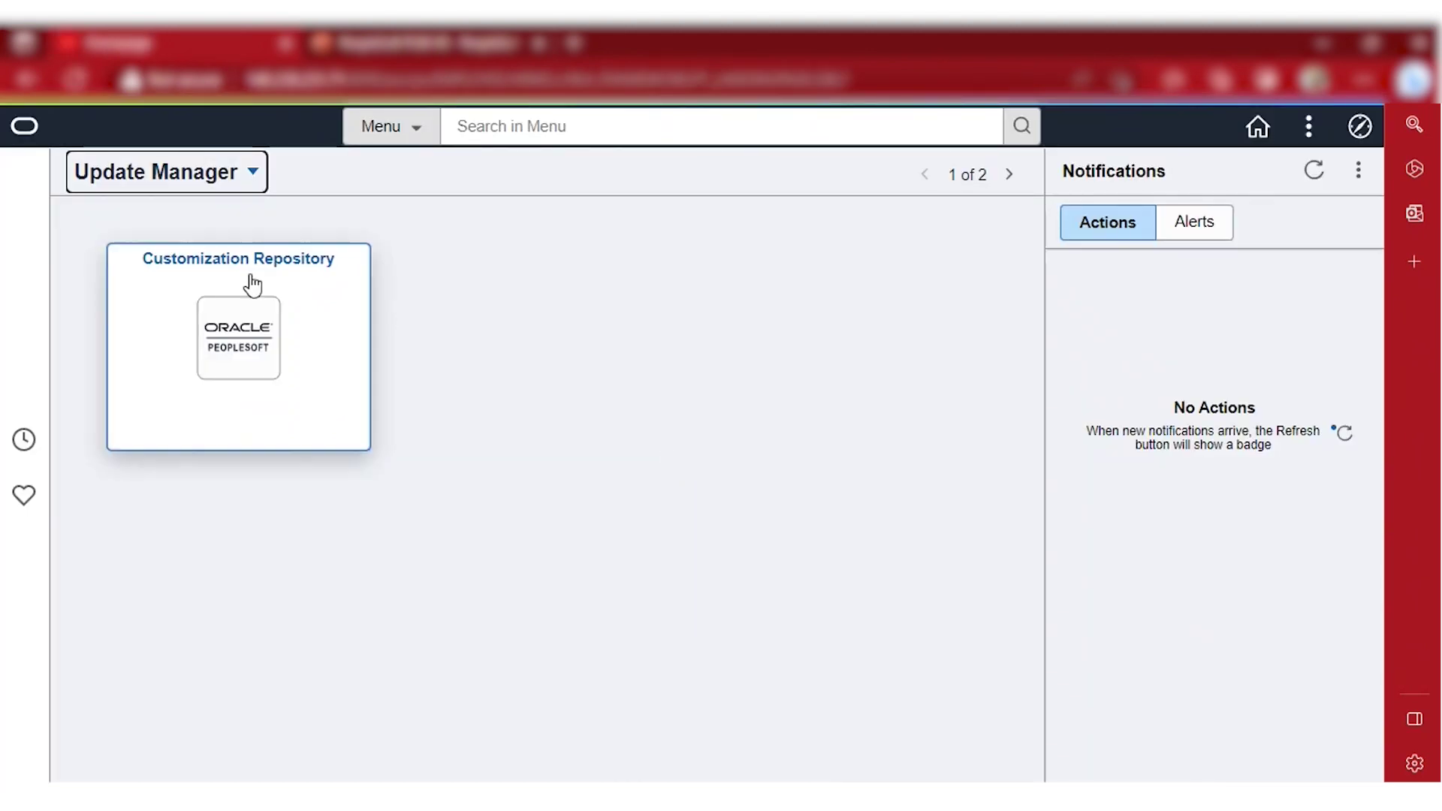
- Switch to the Employee Self Service homepage and open Manage Absences
click(254, 188)
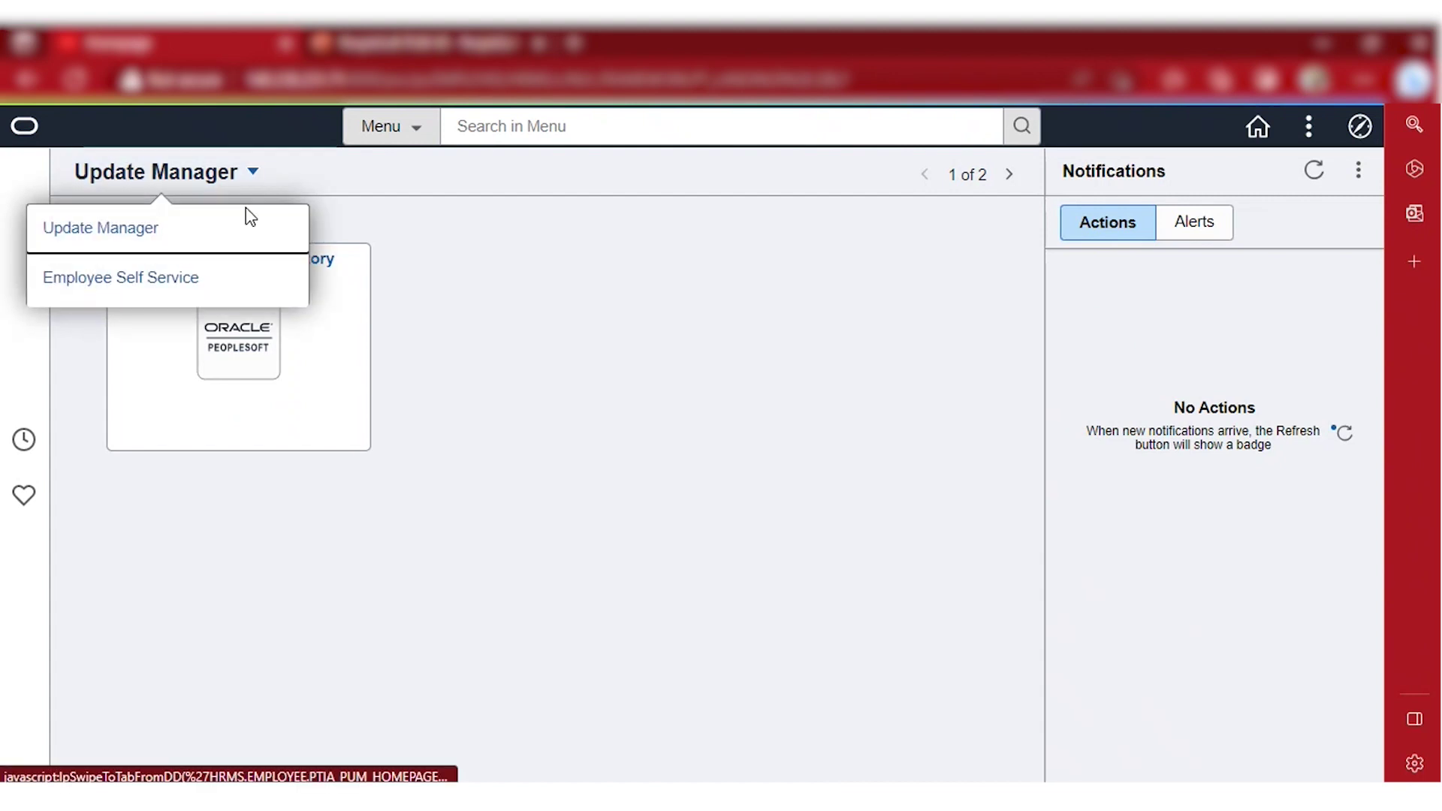
click(212, 302)
click(580, 426)
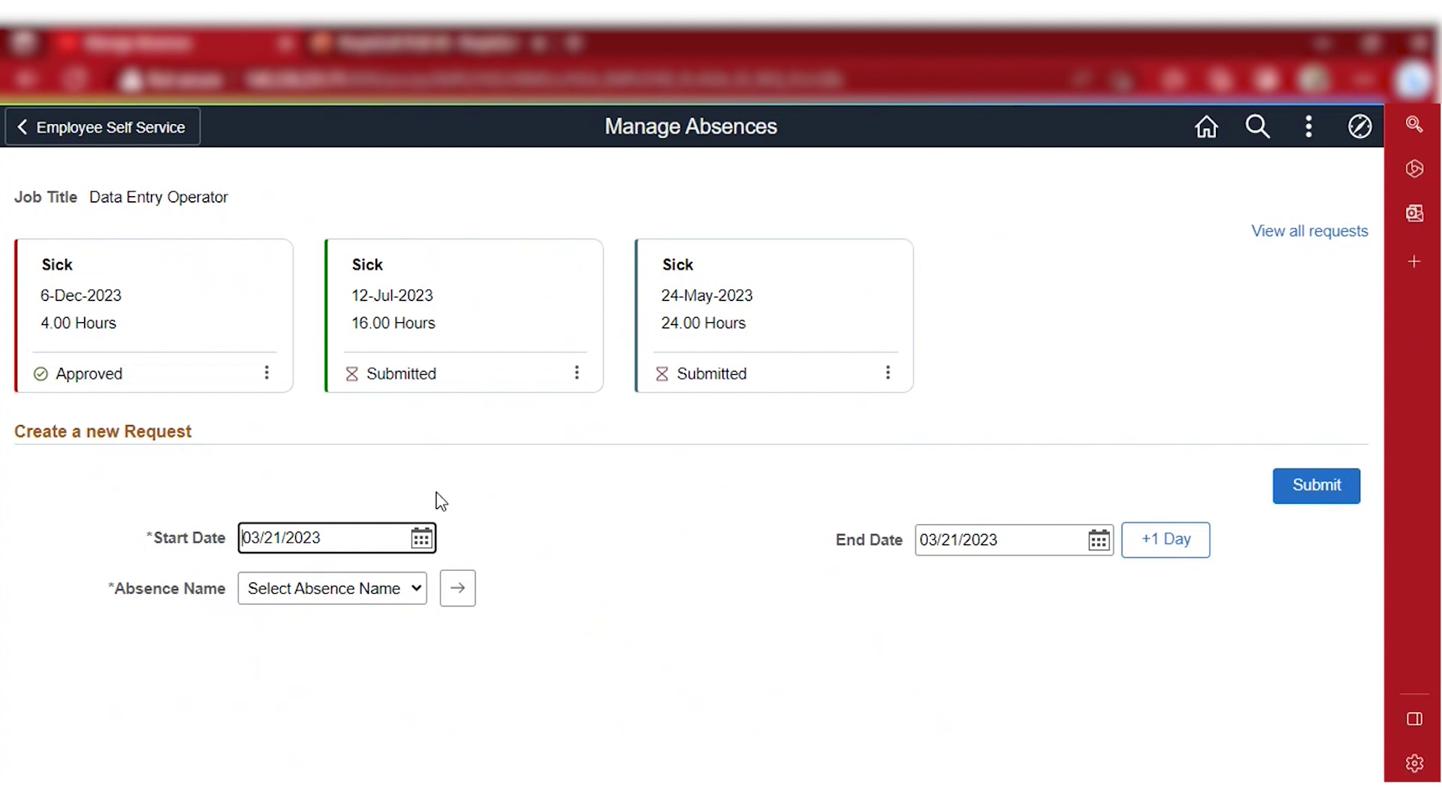
- Set the new absence request to start on 06/22/2023 and extend its end date by one day to 06/23/2023
click(421, 542)
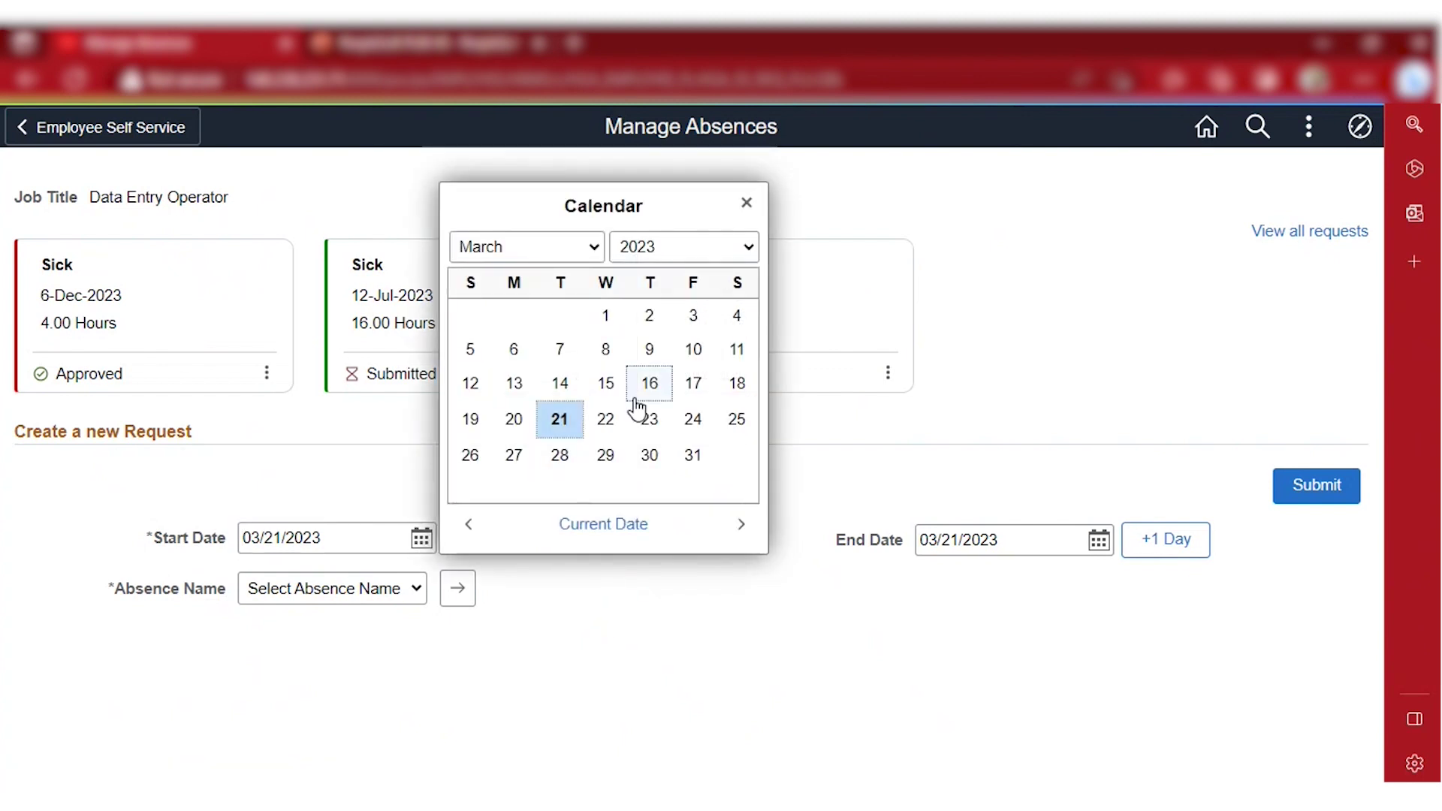
click(590, 253)
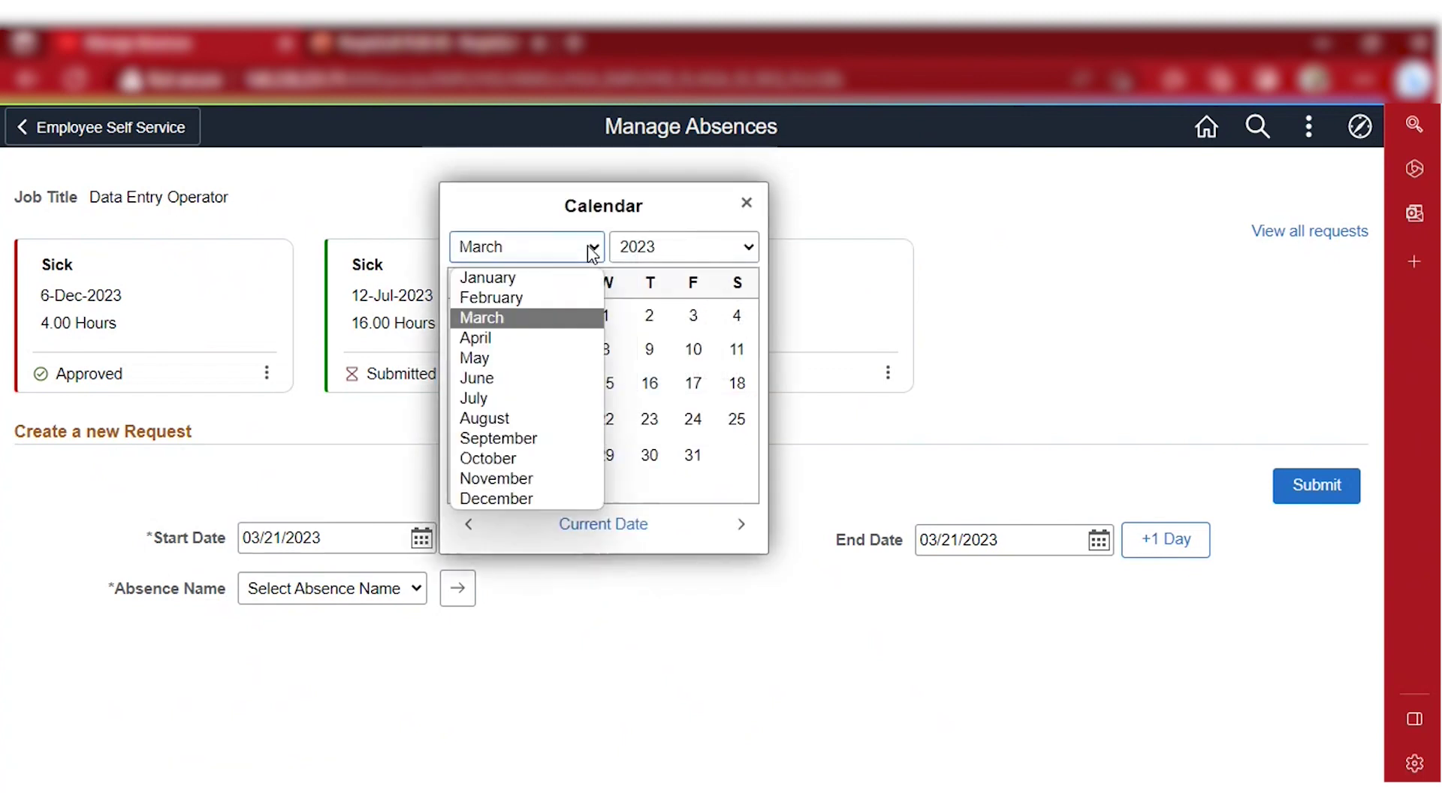
click(541, 378)
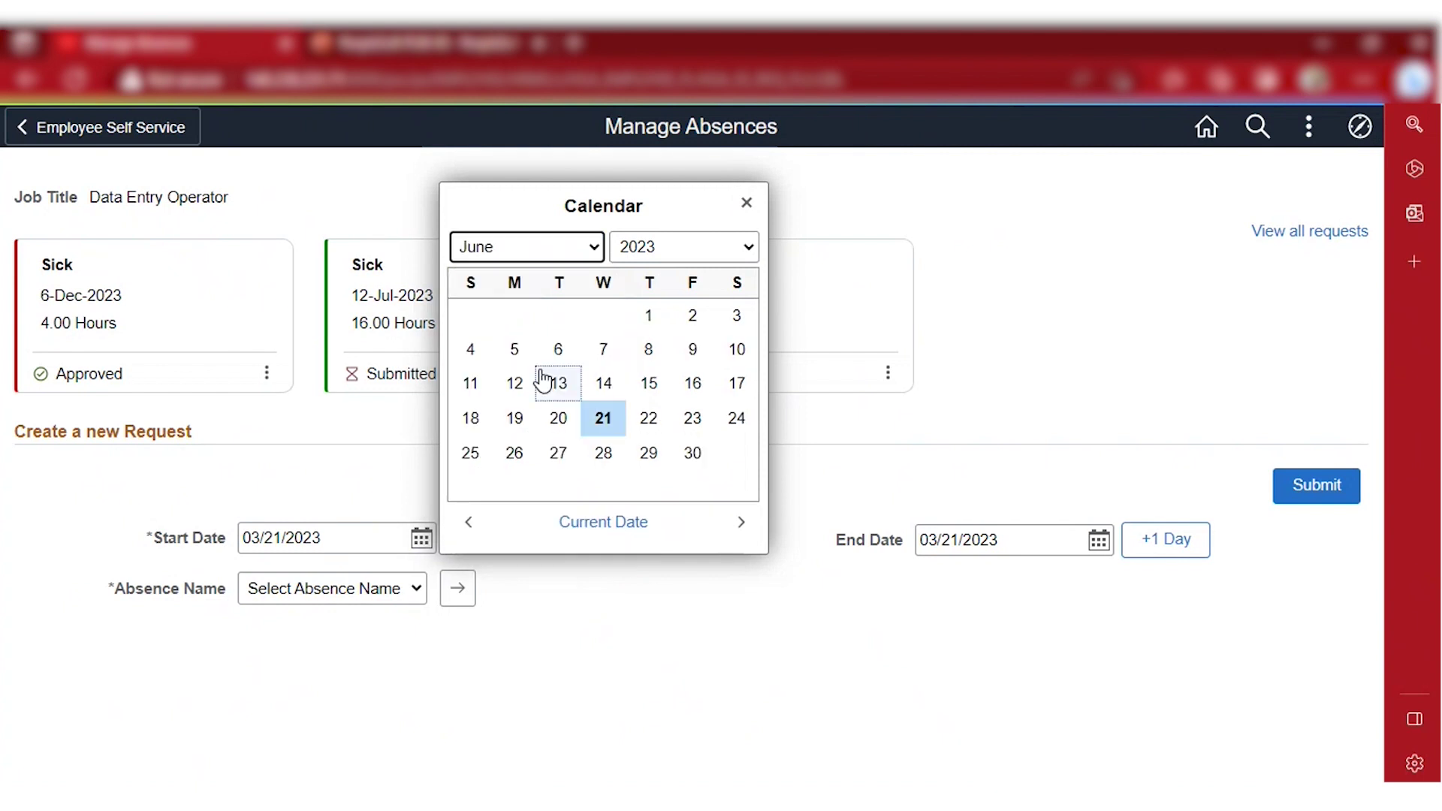
click(663, 422)
click(1172, 555)
- Choose Sick as the absence name, load its details, and select Sickness as the reason
click(377, 597)
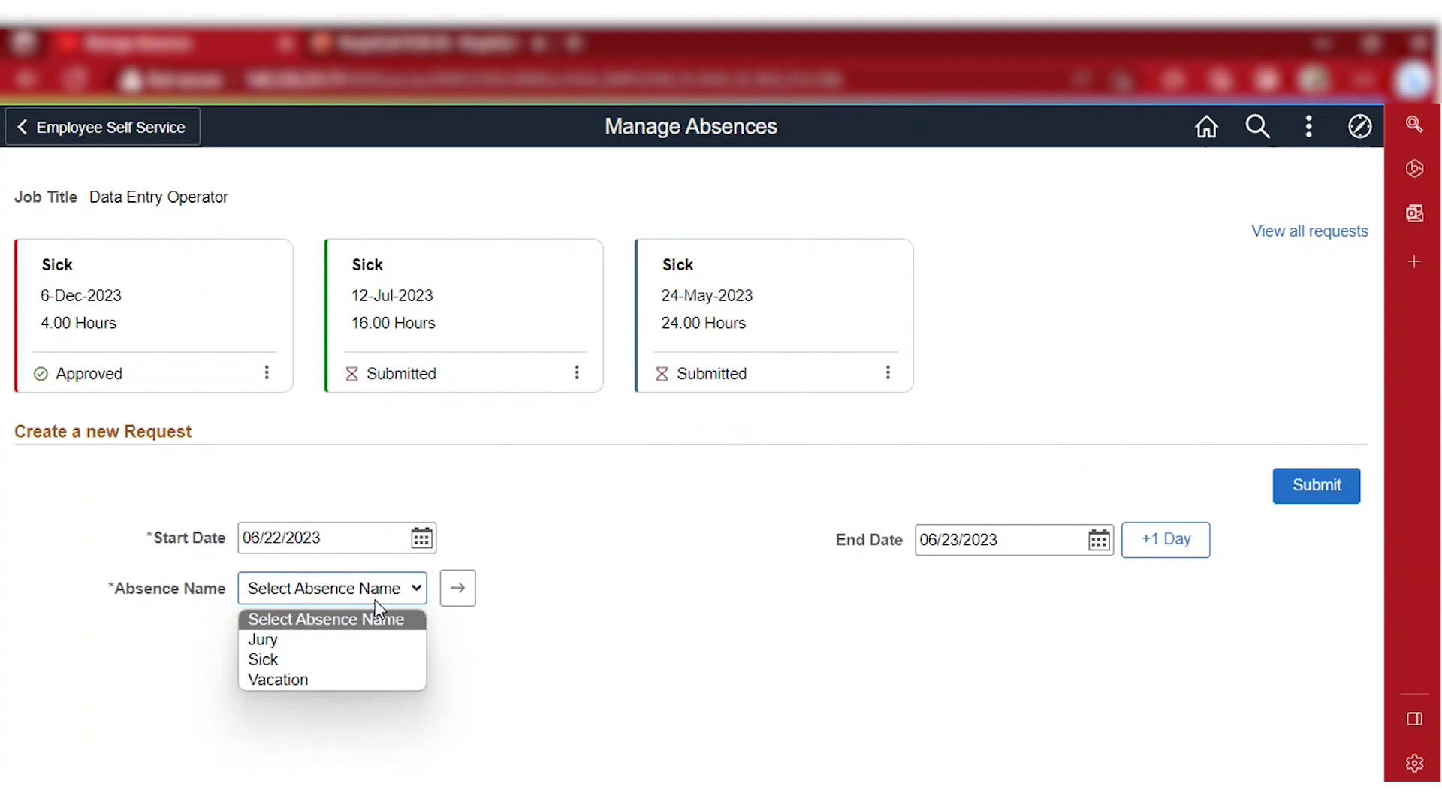
click(364, 661)
click(459, 591)
scroll(474, 599, down, 2)
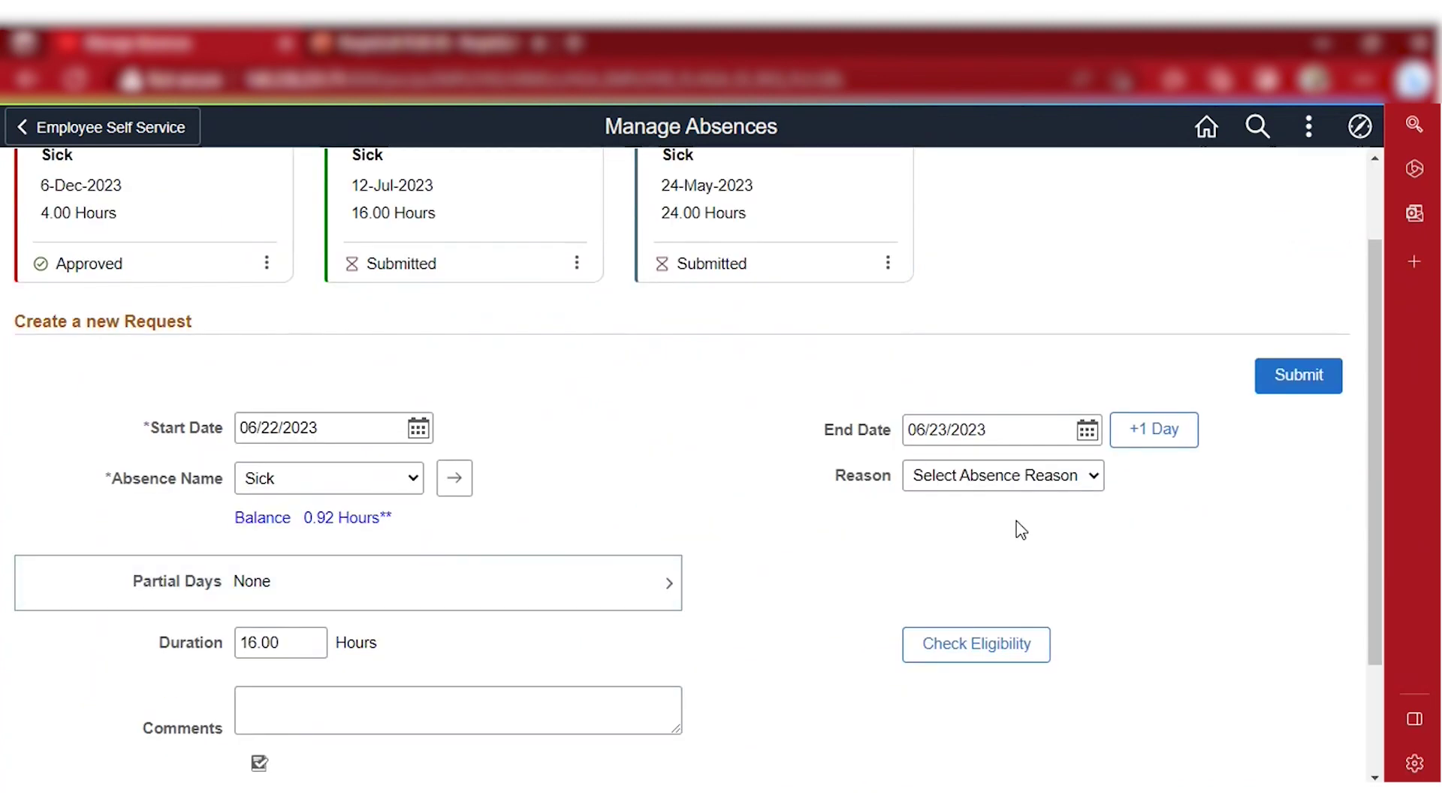
click(1066, 485)
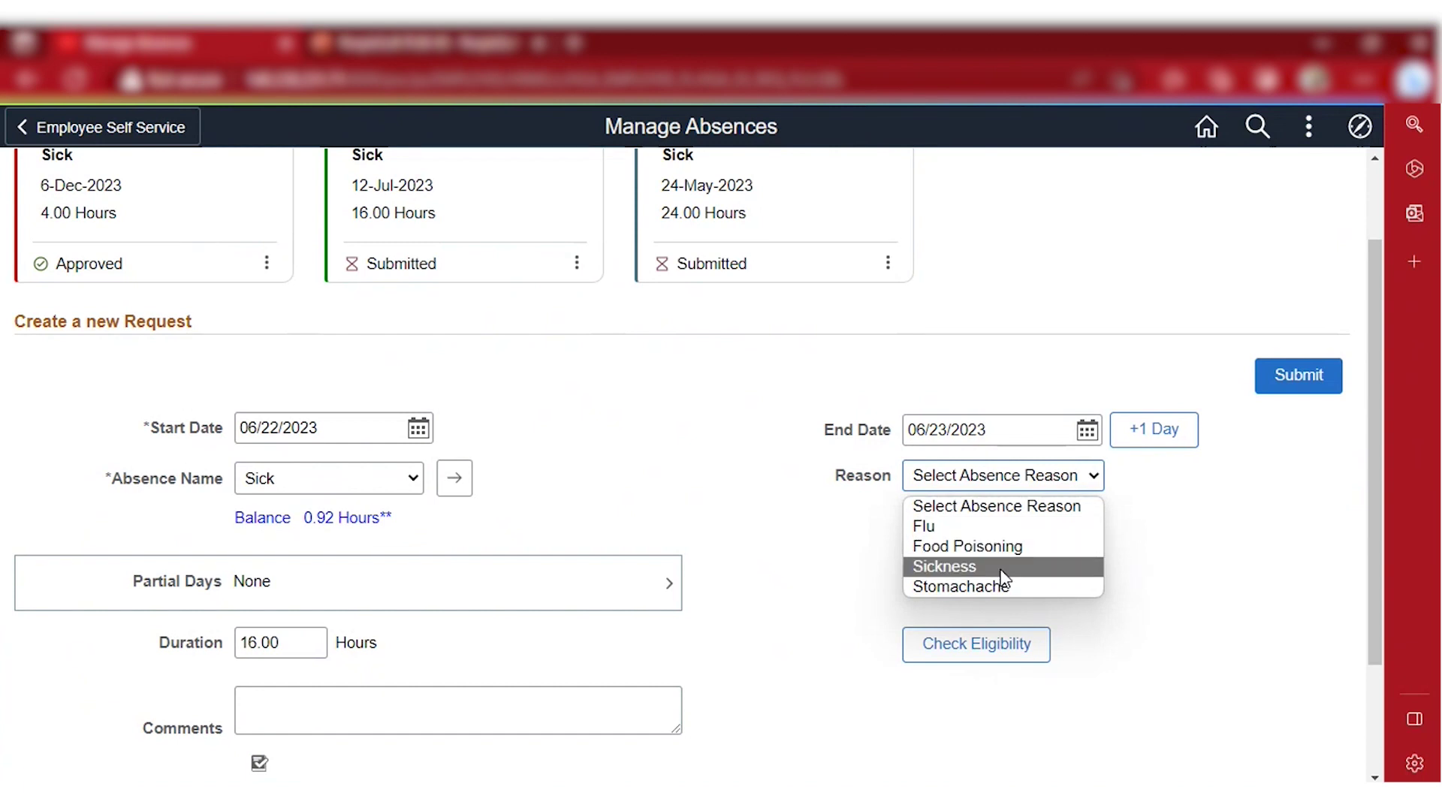
click(1001, 572)
- Set Partial Days to Start Day Only, with a start-day duration that brings the request to 12 hours
scroll(453, 563, down, 1)
click(506, 541)
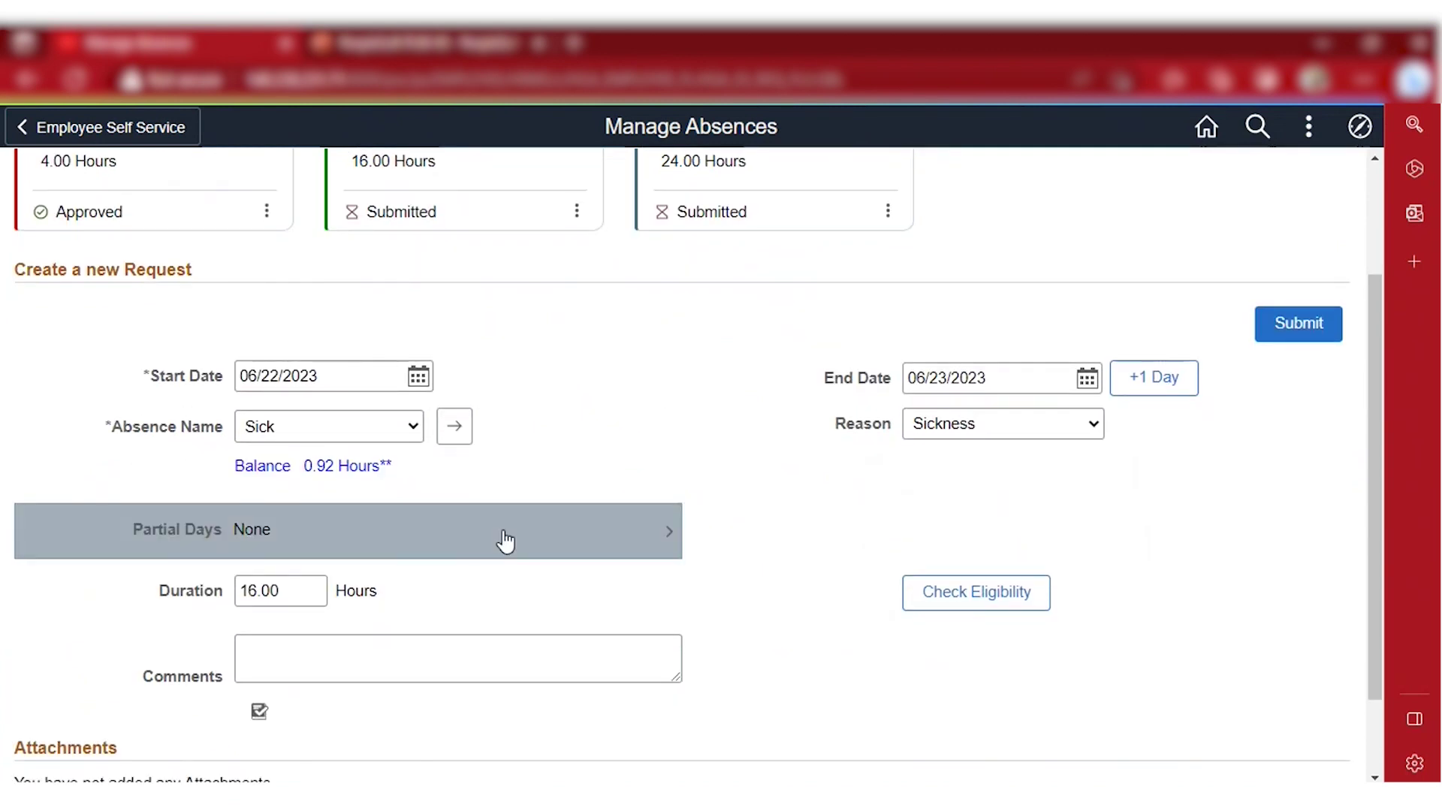
click(763, 325)
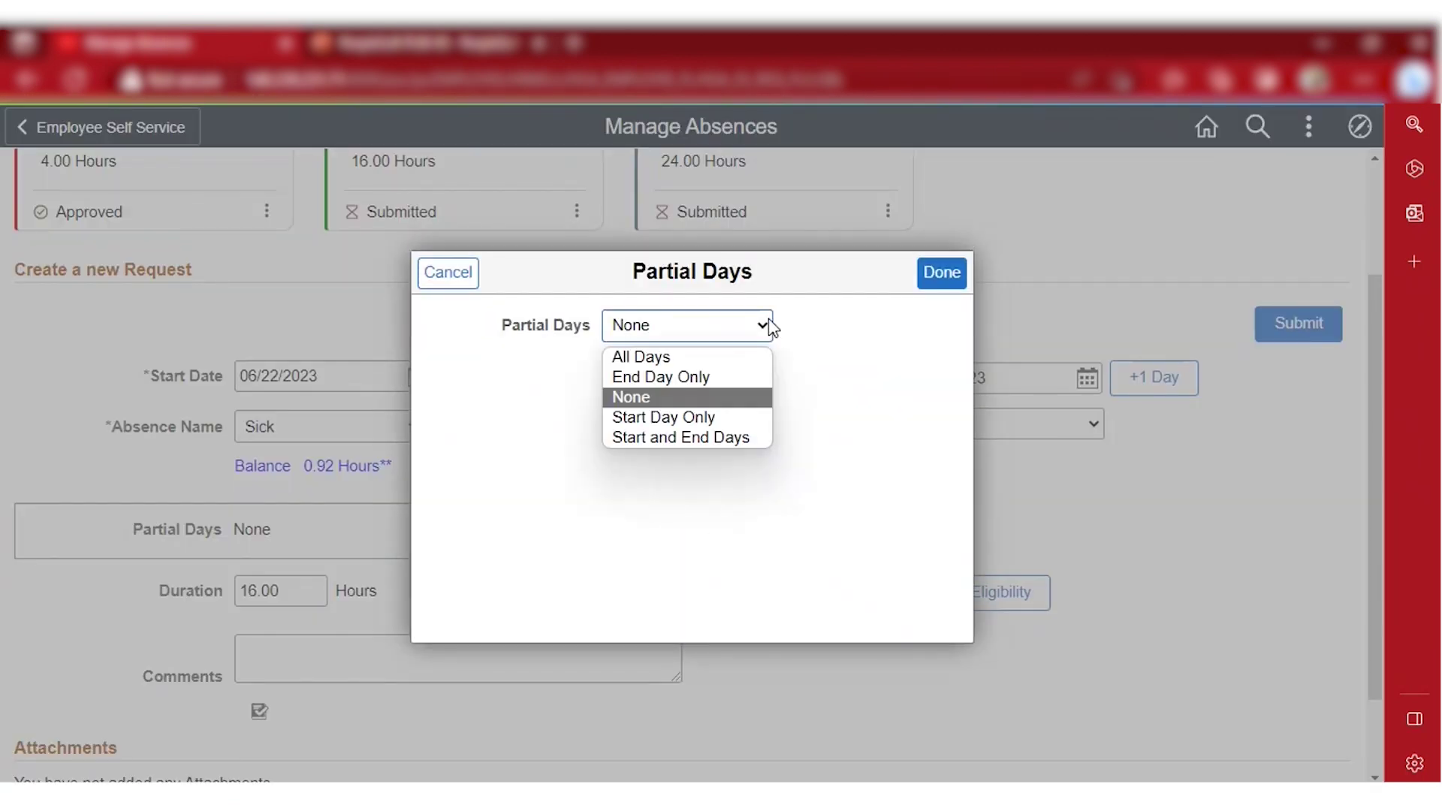
click(725, 417)
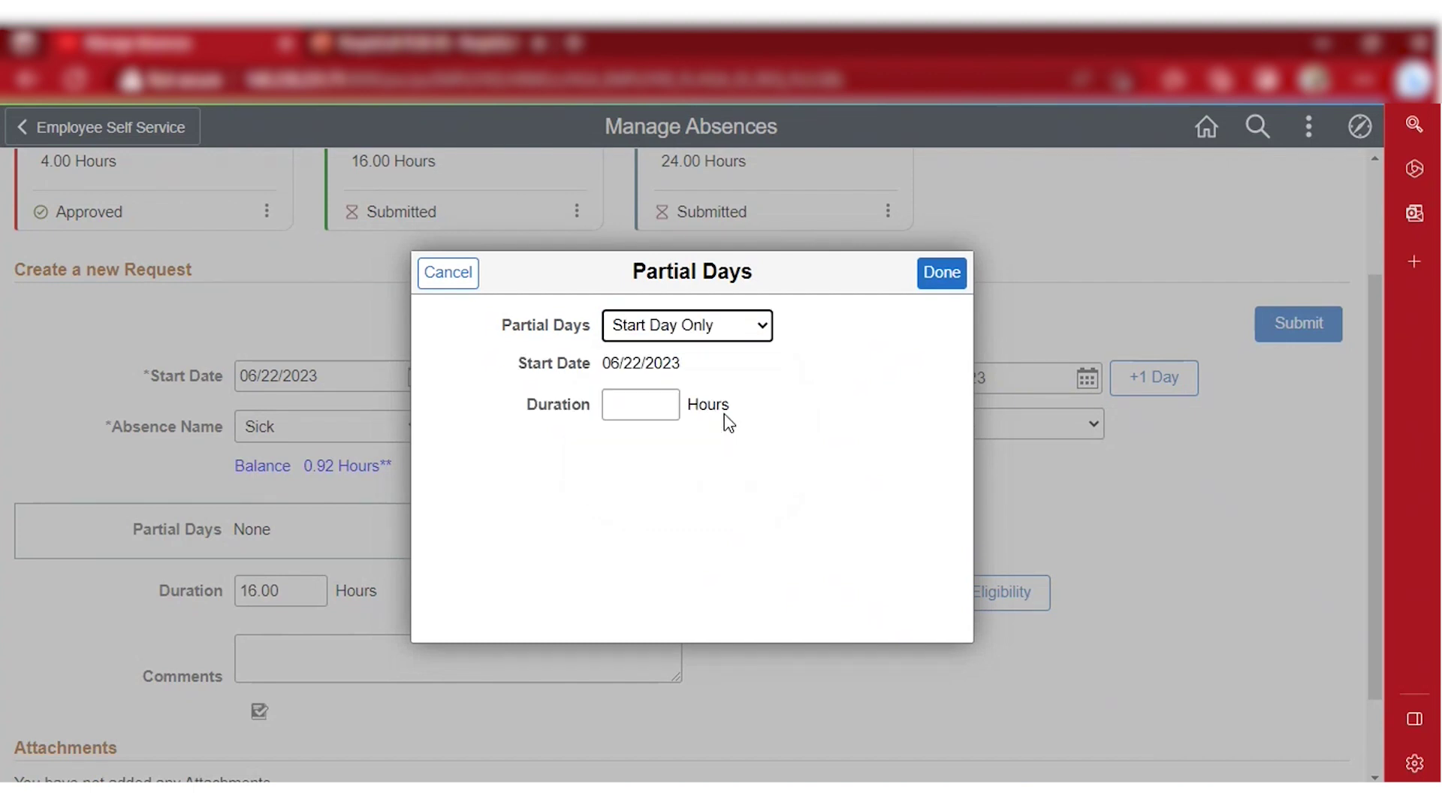
click(630, 403)
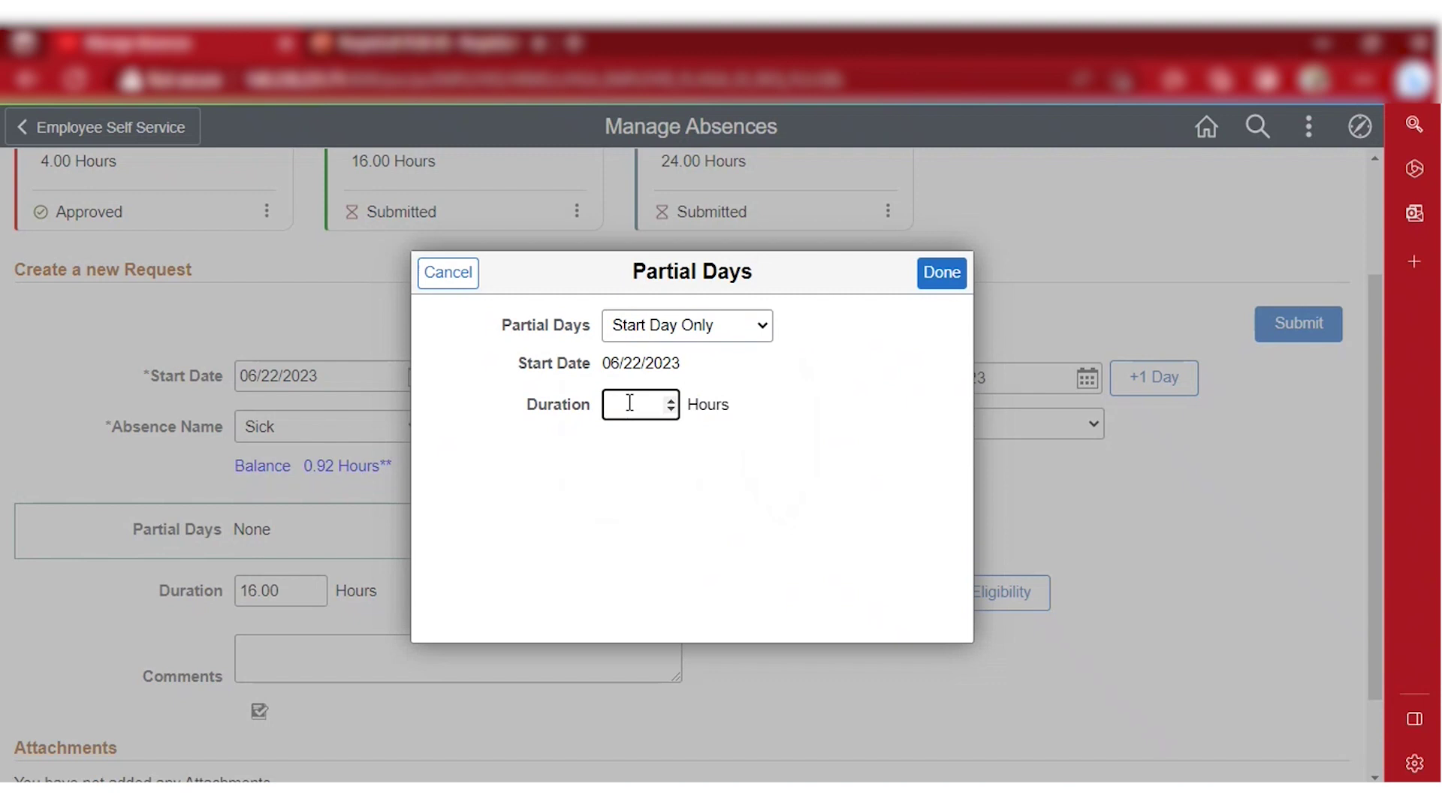
click(941, 273)
- Submit the 06/22/2023 to 06/23/2023 sick request without comments or attachments and confirm the submission
scroll(526, 518, down, 1)
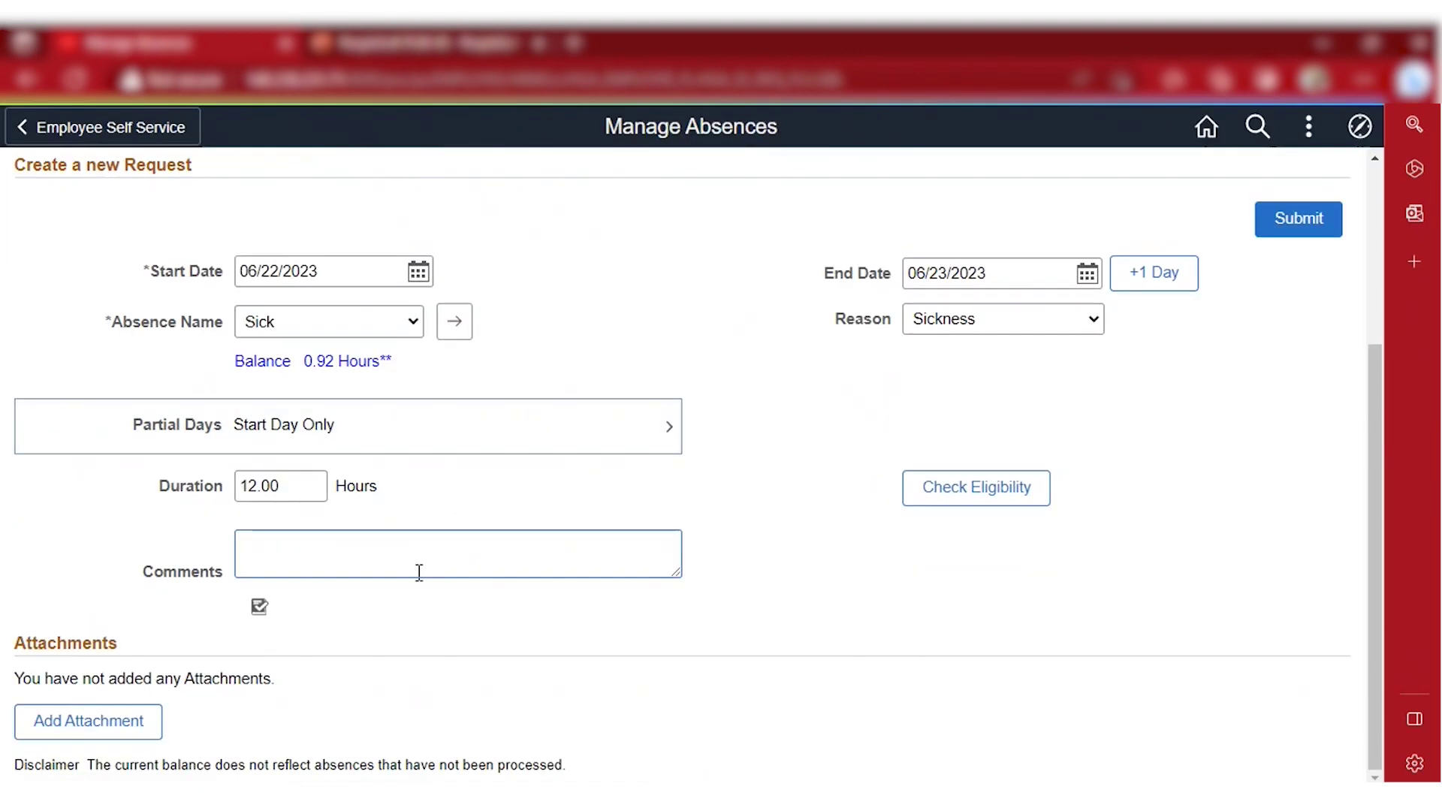
click(460, 546)
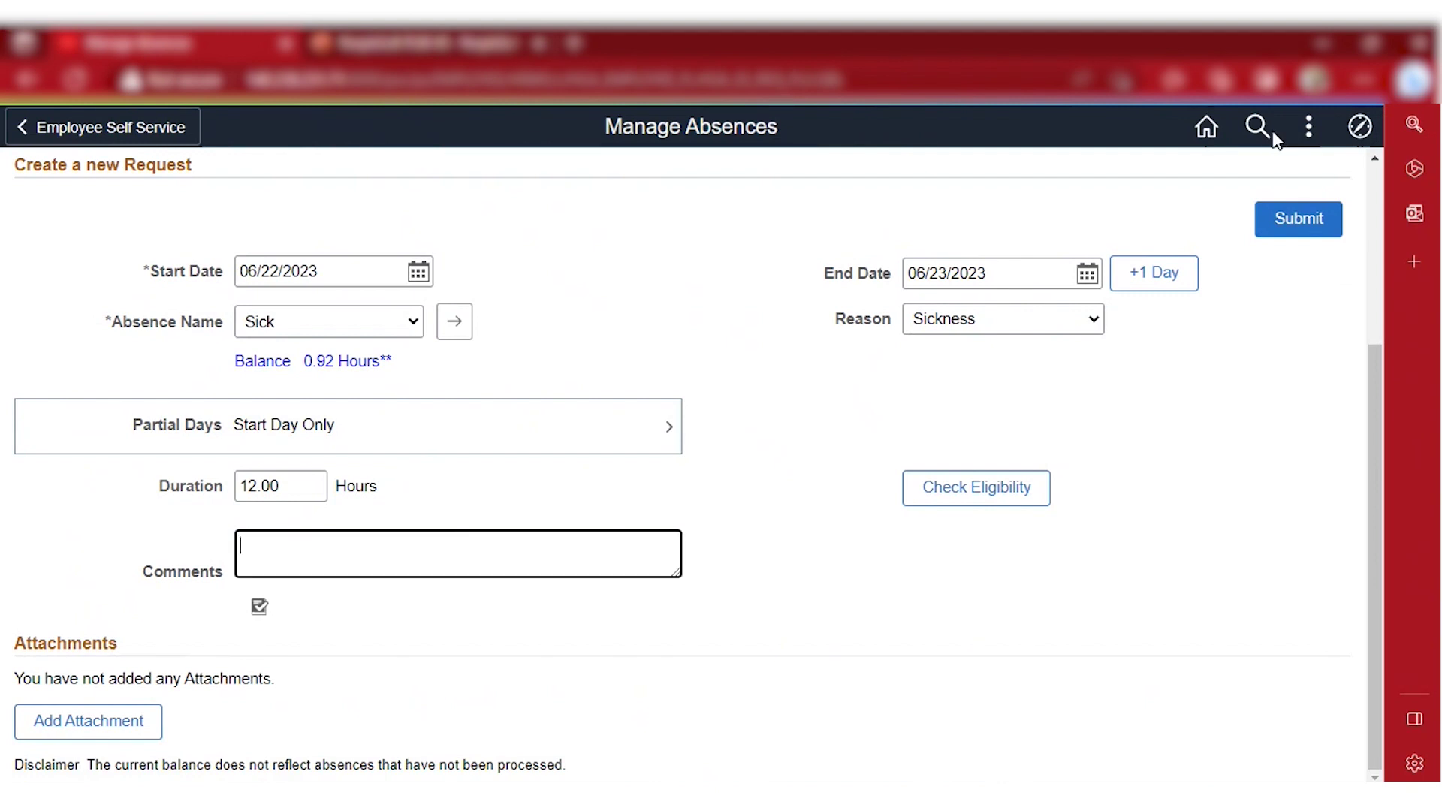
click(1320, 218)
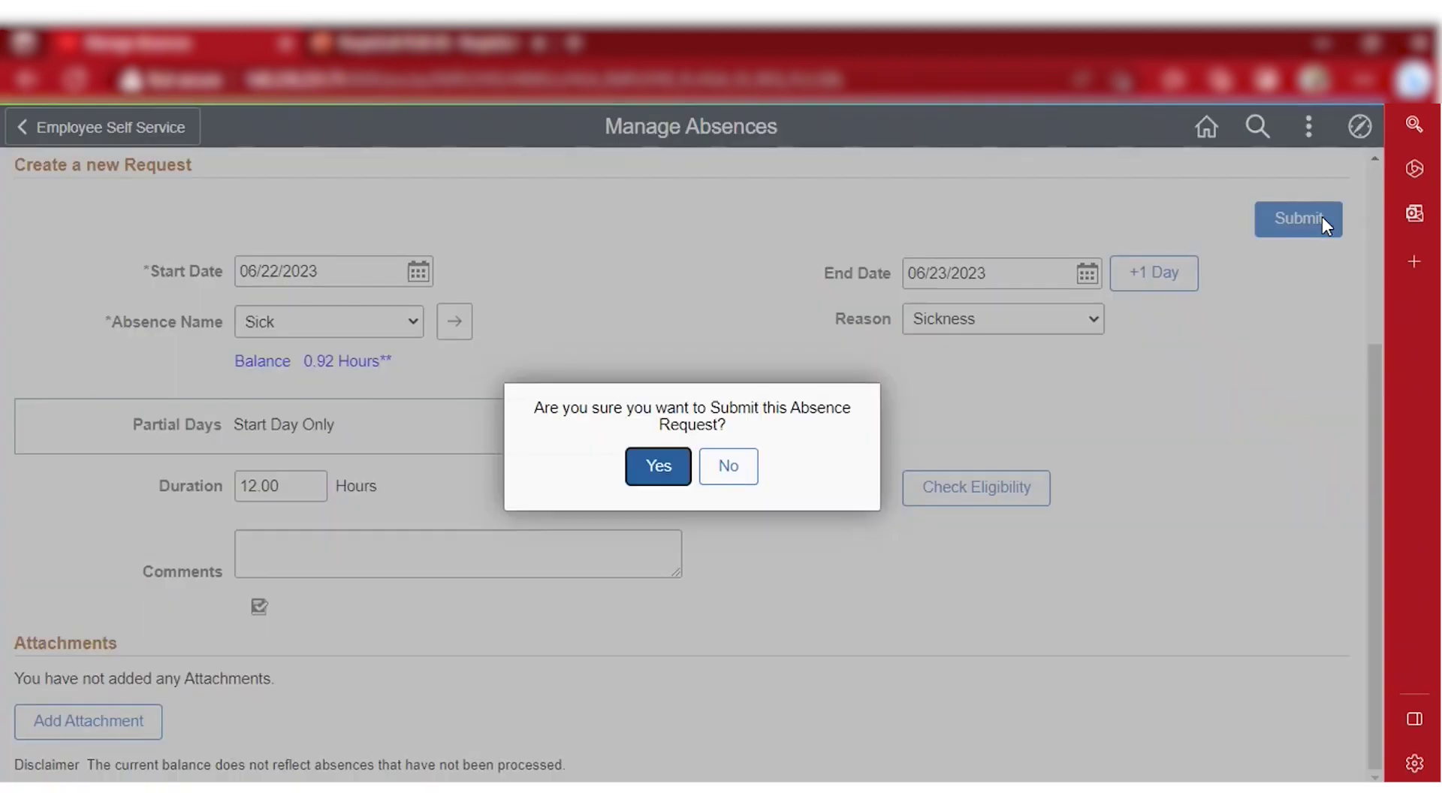
click(664, 467)
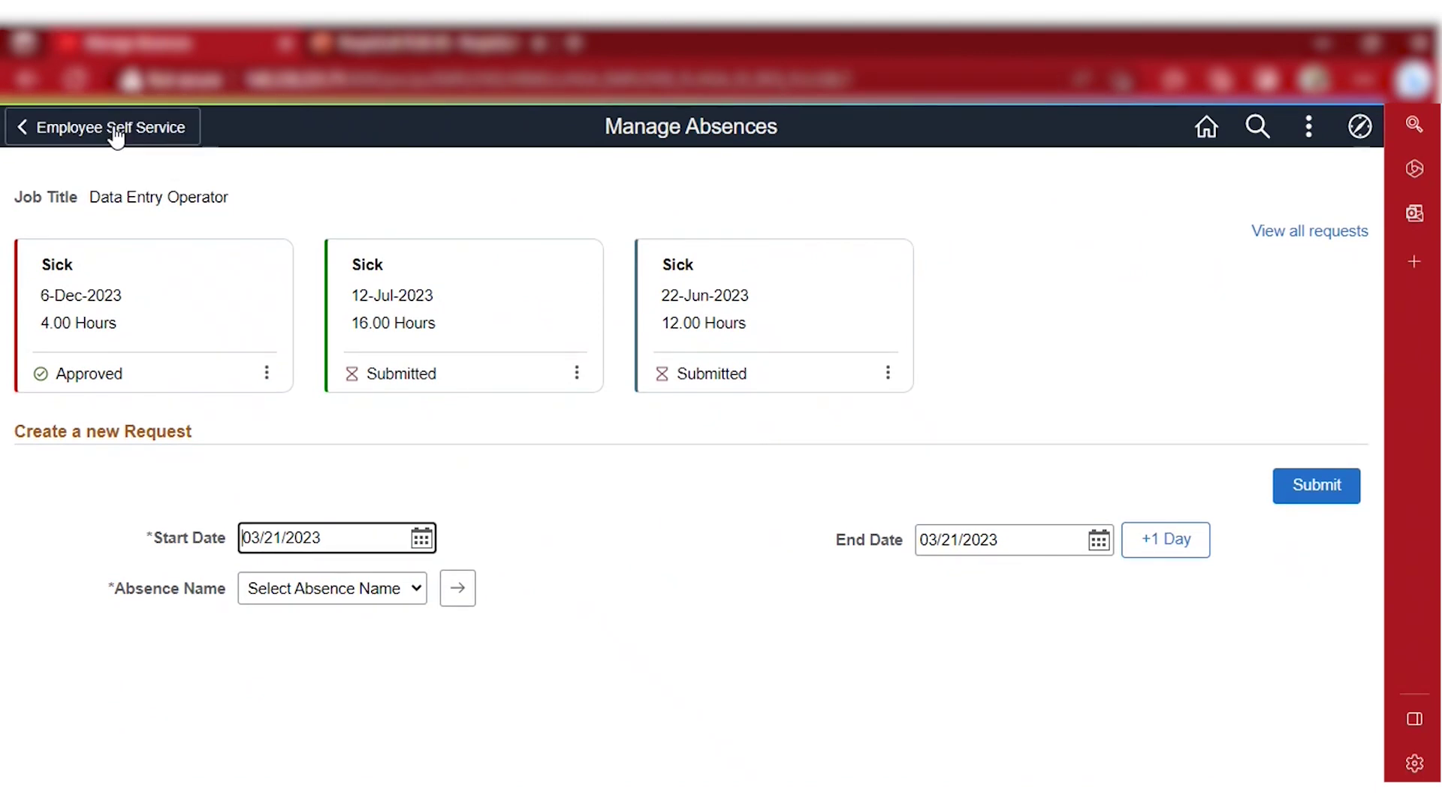
- Sign out of the employee account and sign in as the manager using the saved user ID and password
click(113, 129)
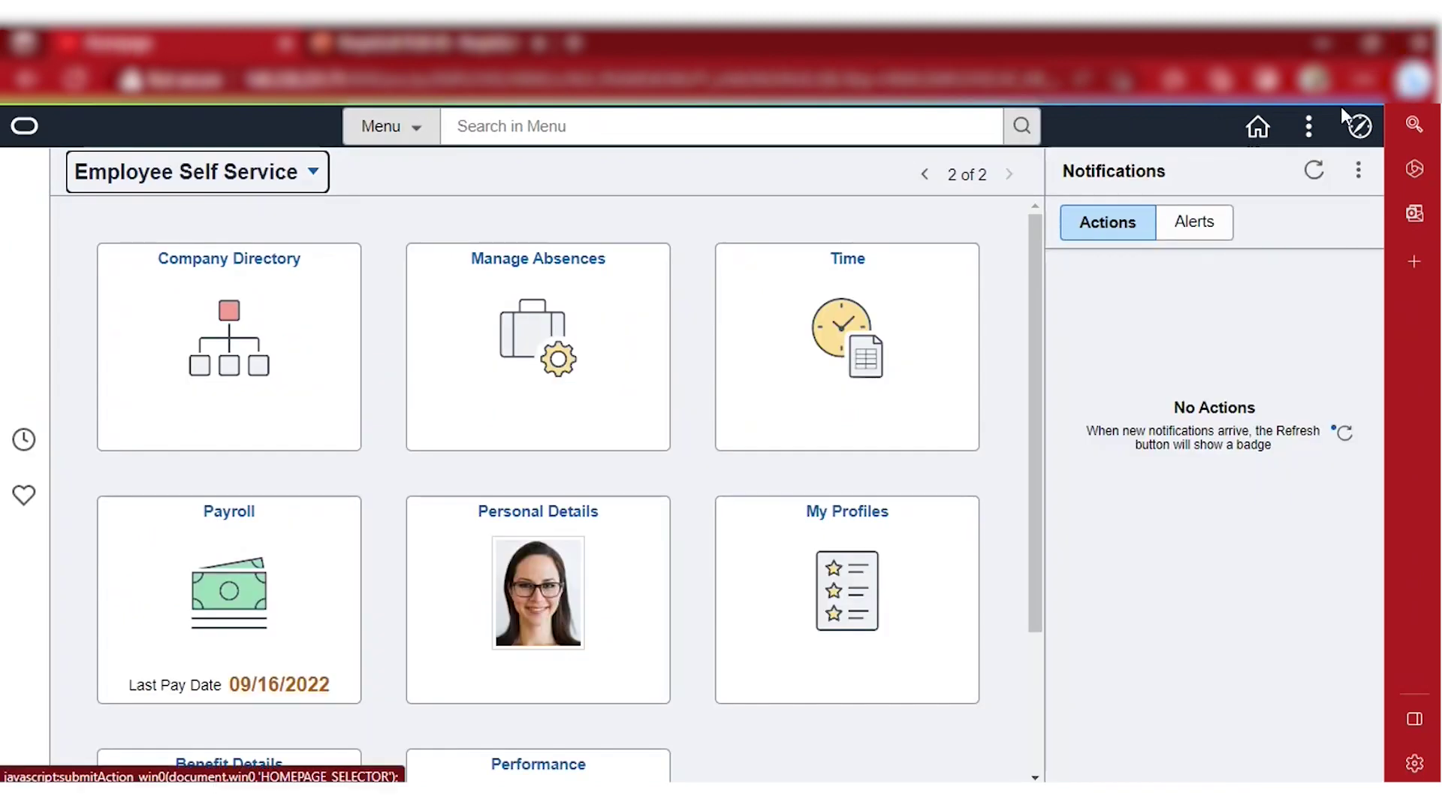
click(1308, 127)
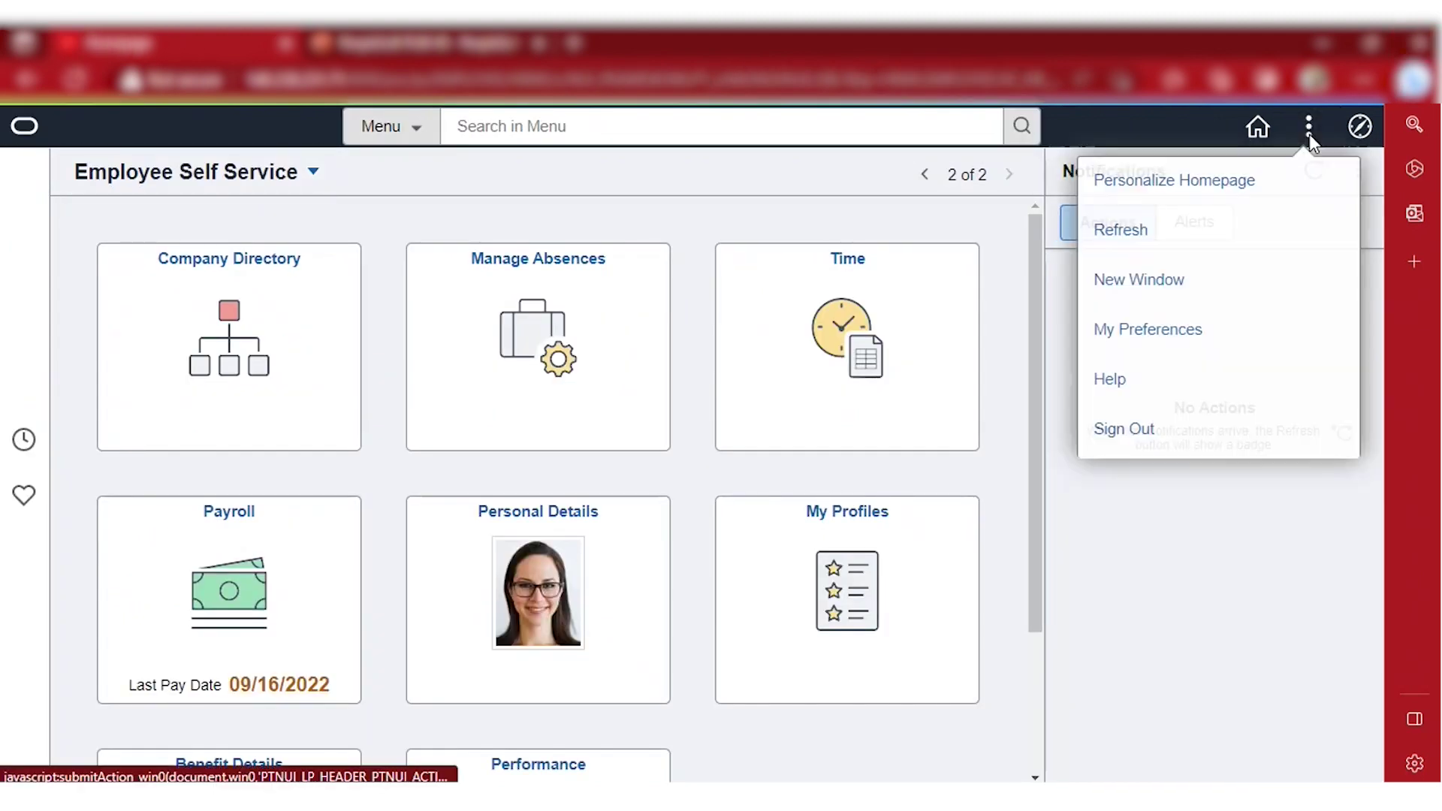
click(1125, 447)
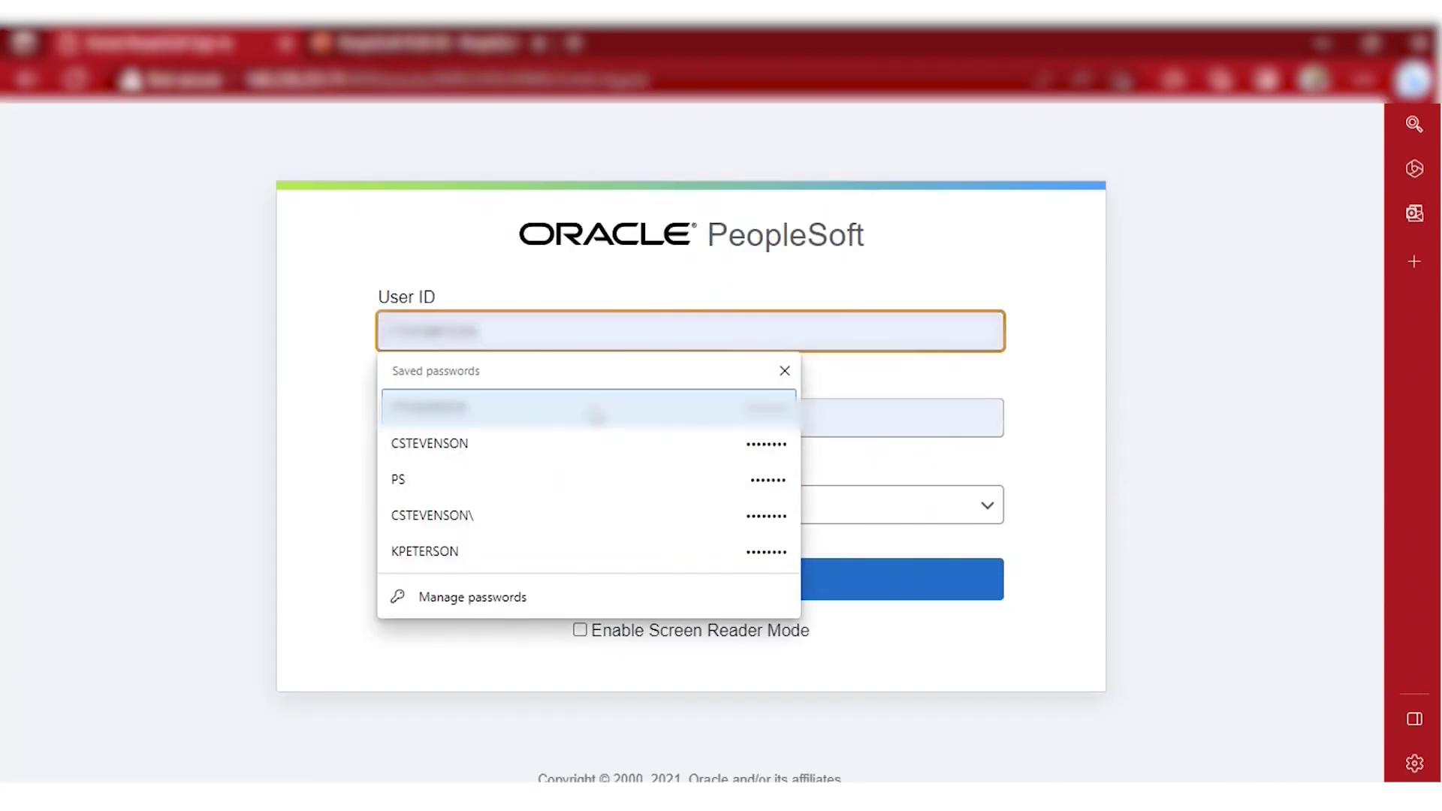
click(586, 450)
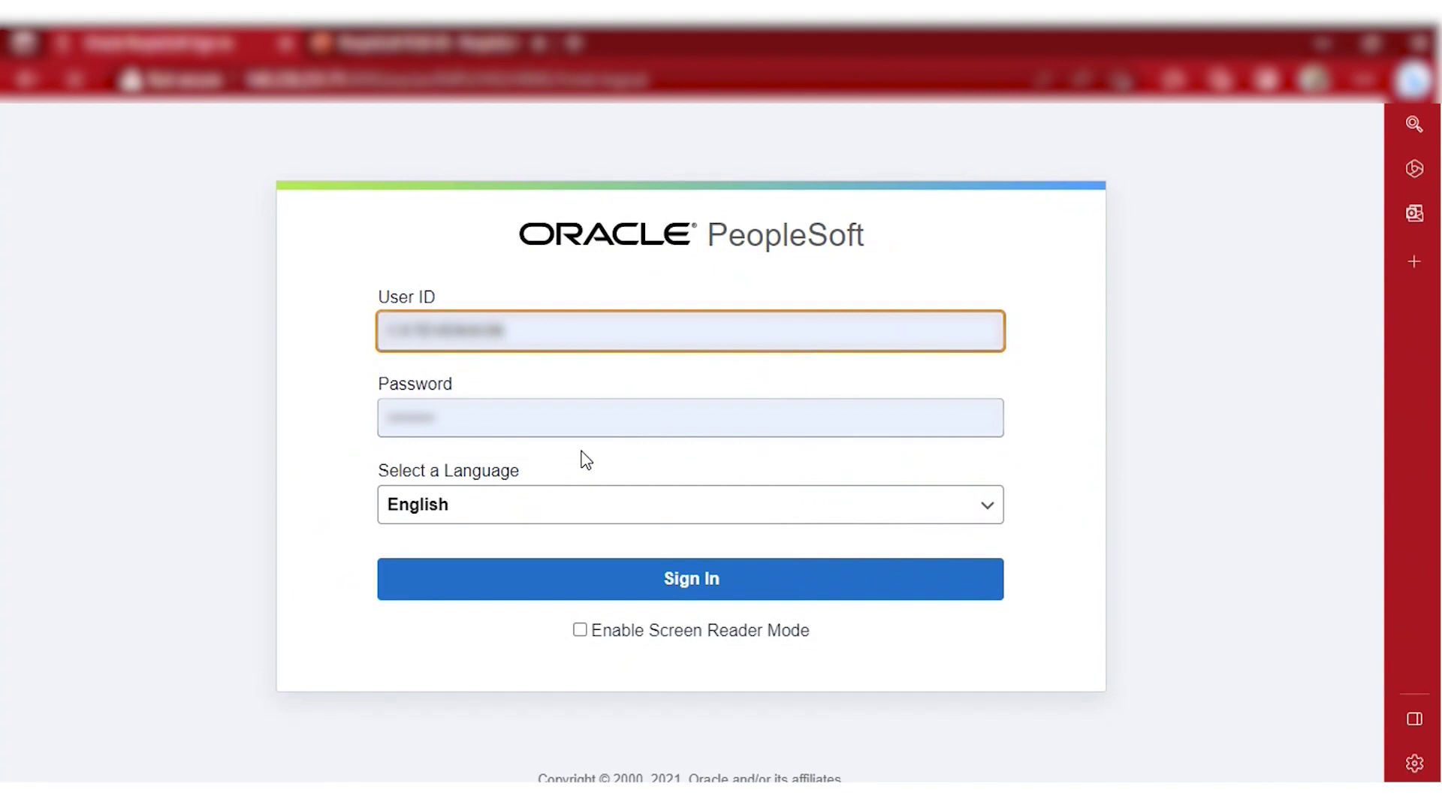
key(Return)
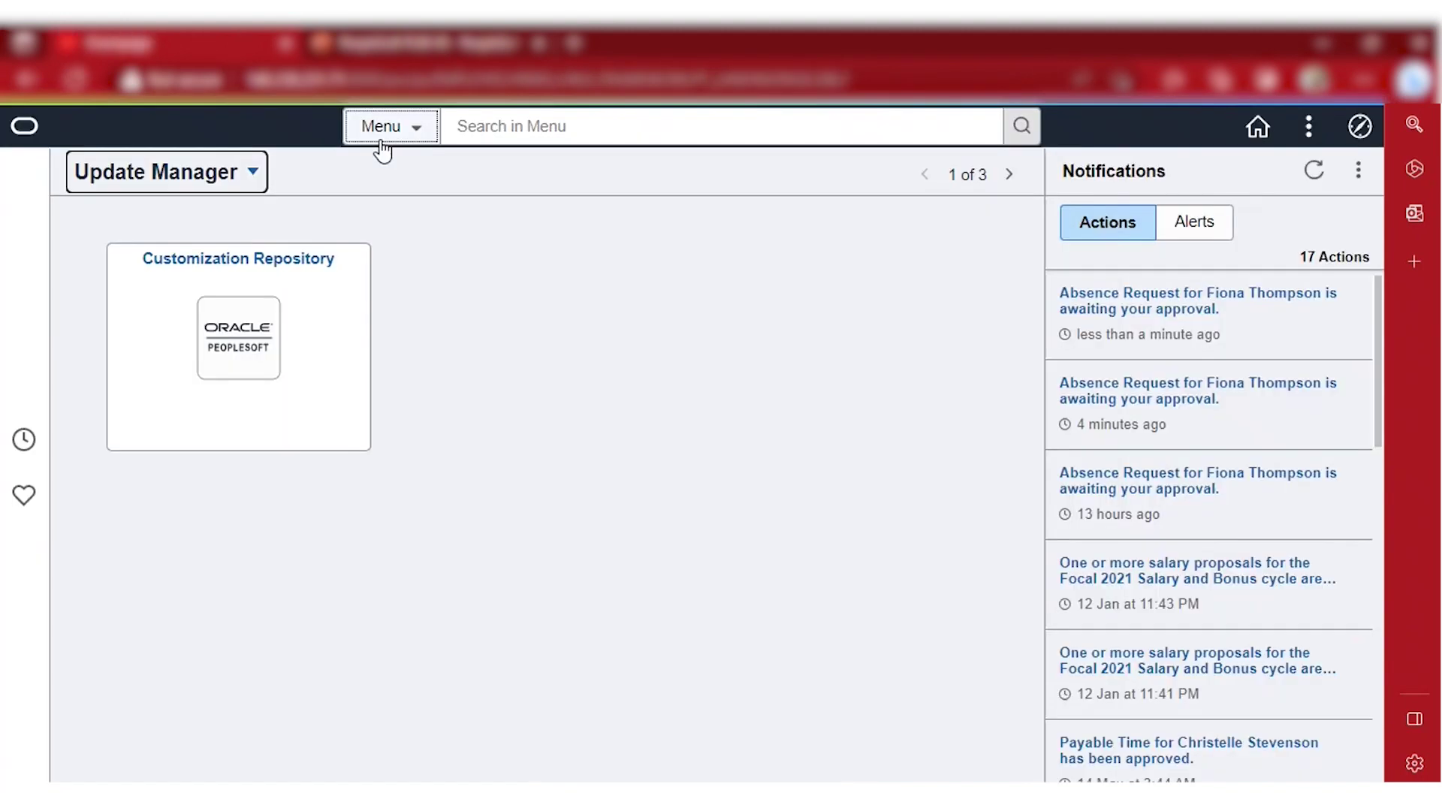
- Switch to the Manager Self Service homepage and open the list of pending approvals
click(235, 174)
click(189, 286)
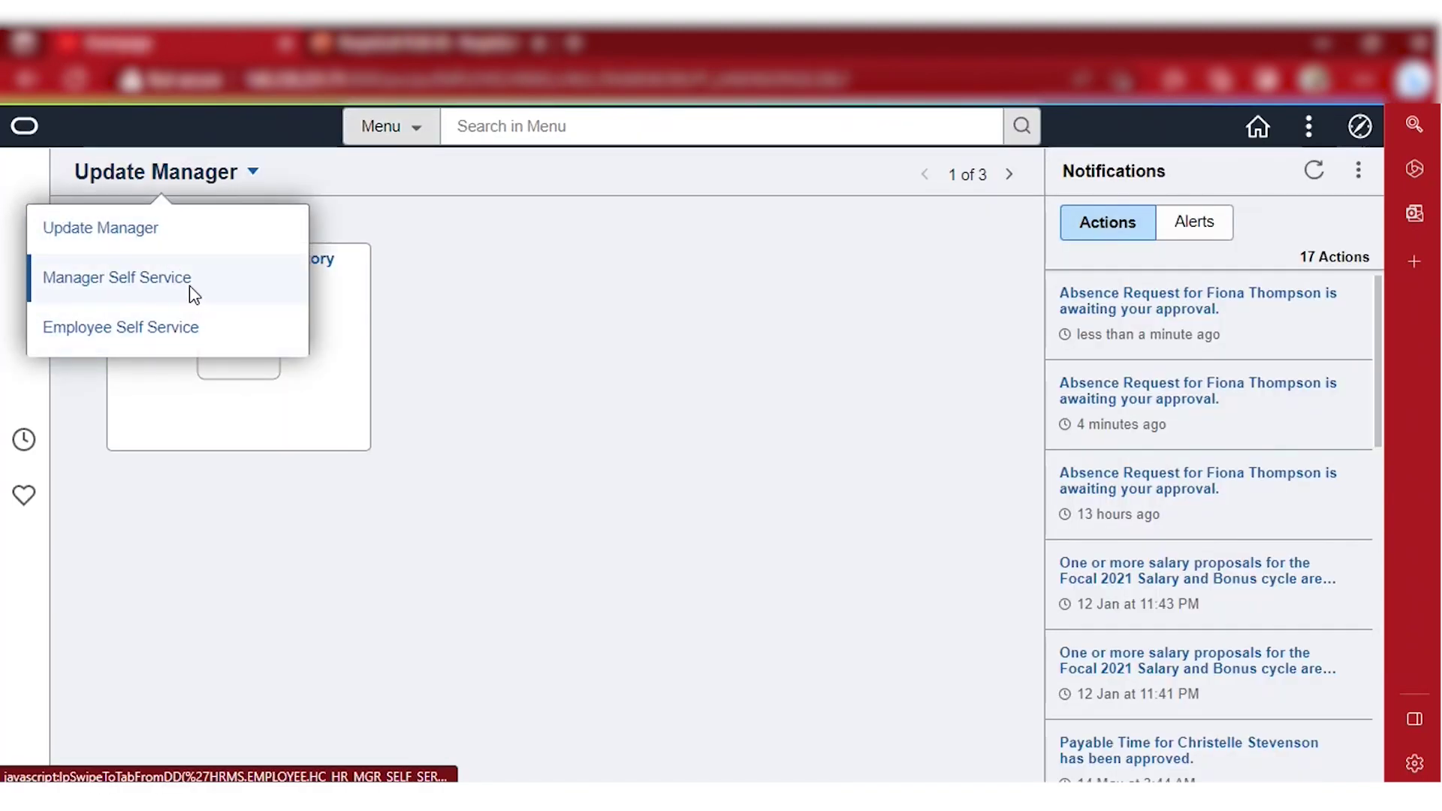
click(281, 384)
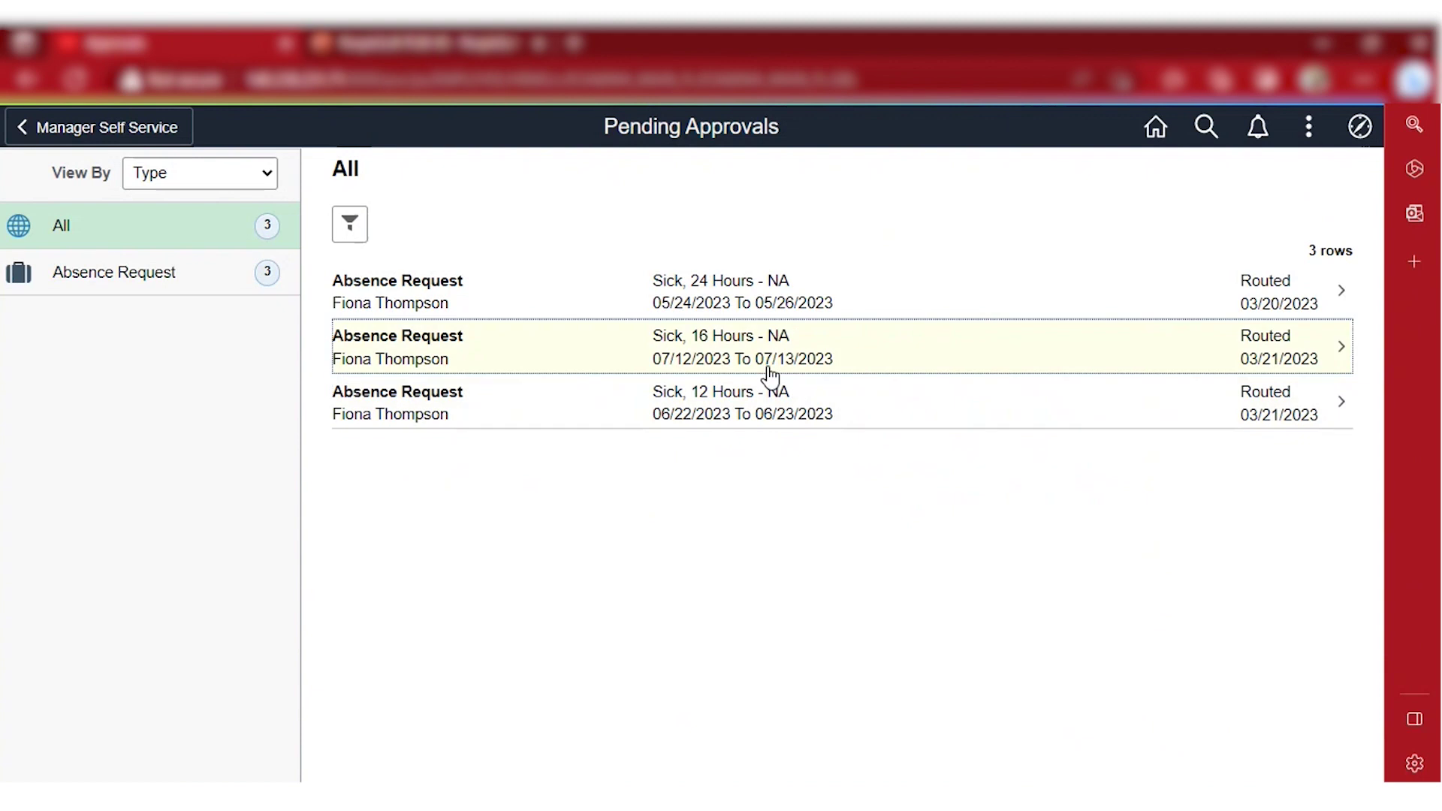
- Review the 12-hour sick request for 06/22/2023 to 06/23/2023 and approve it without approver comments
click(712, 393)
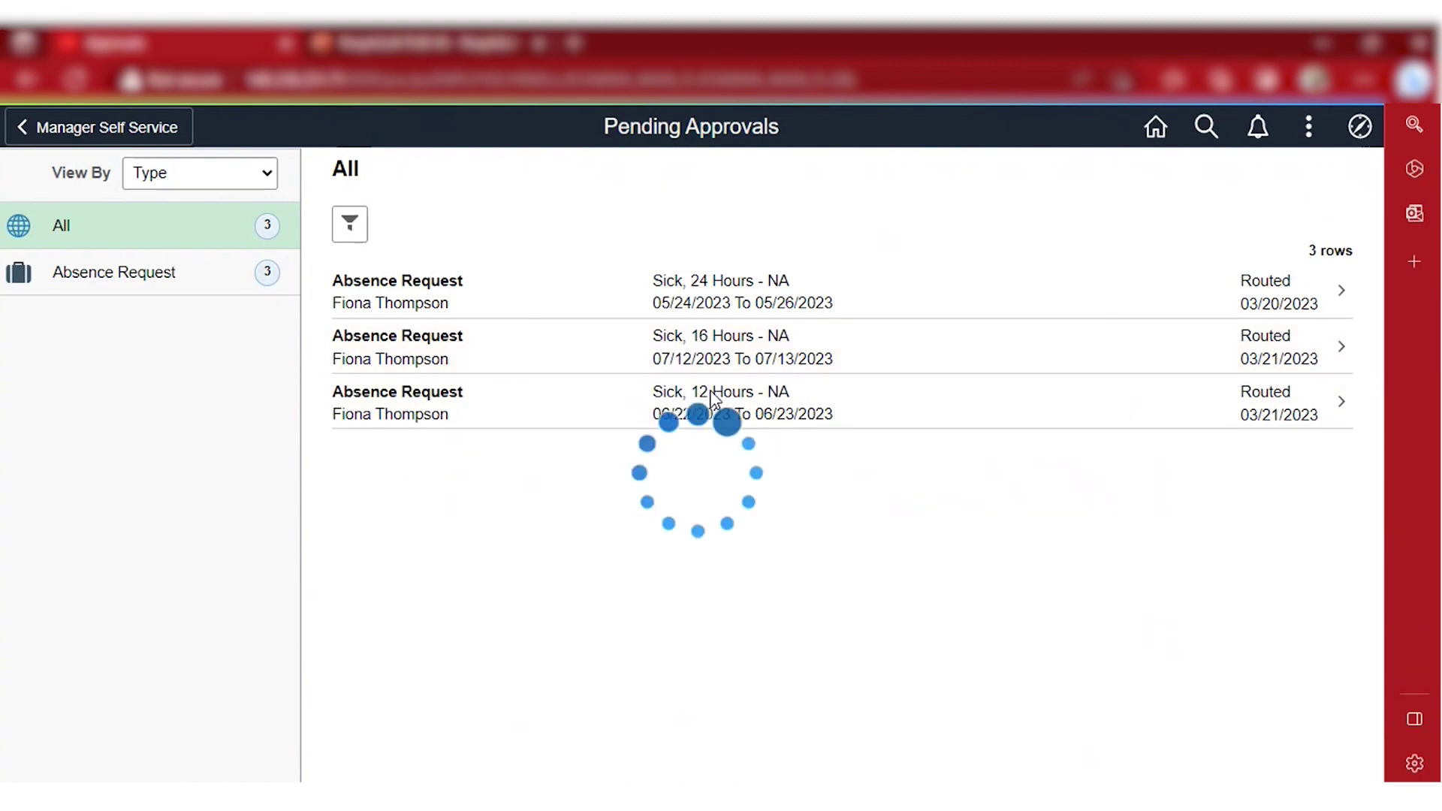
scroll(275, 654, down, 1)
scroll(353, 593, up, 1)
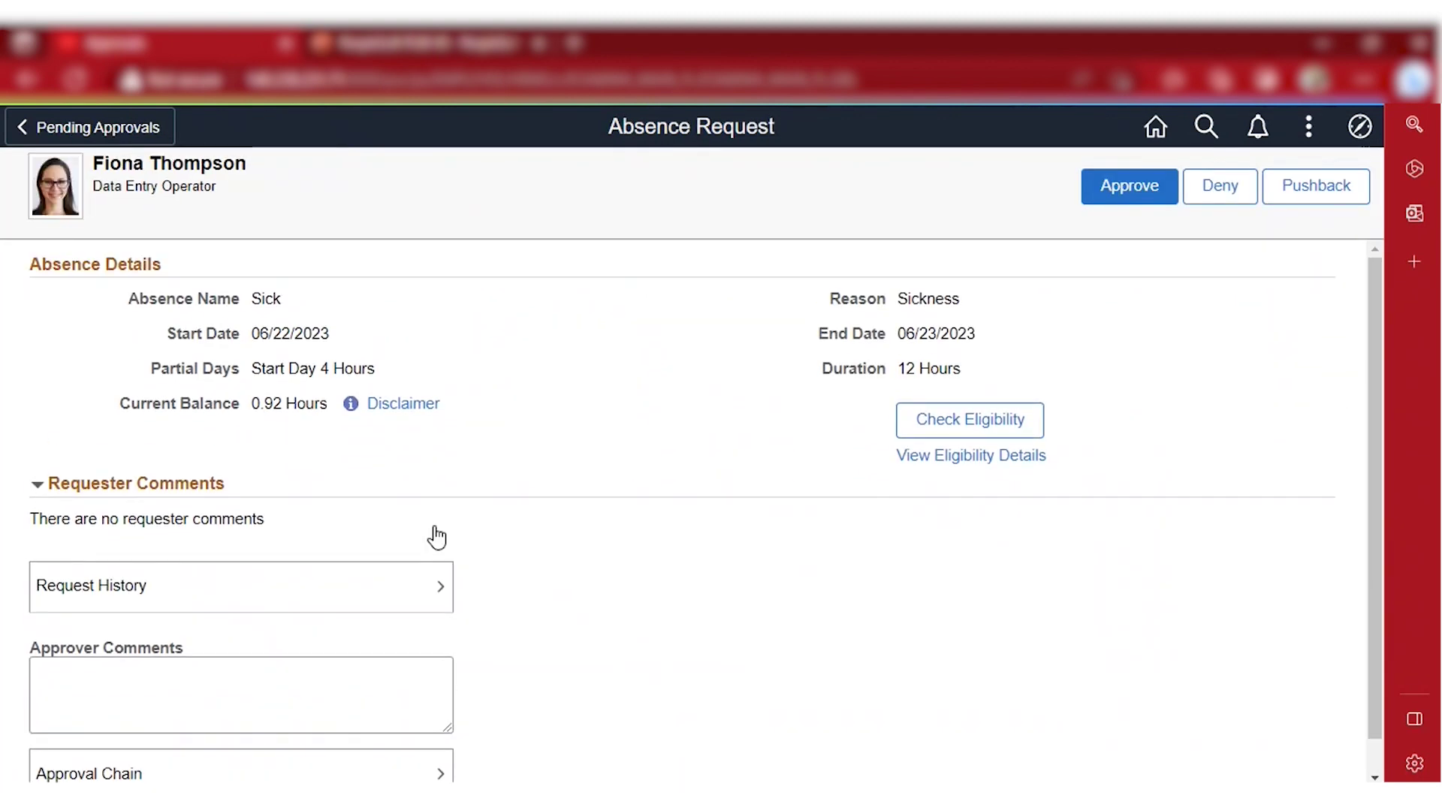
click(1117, 186)
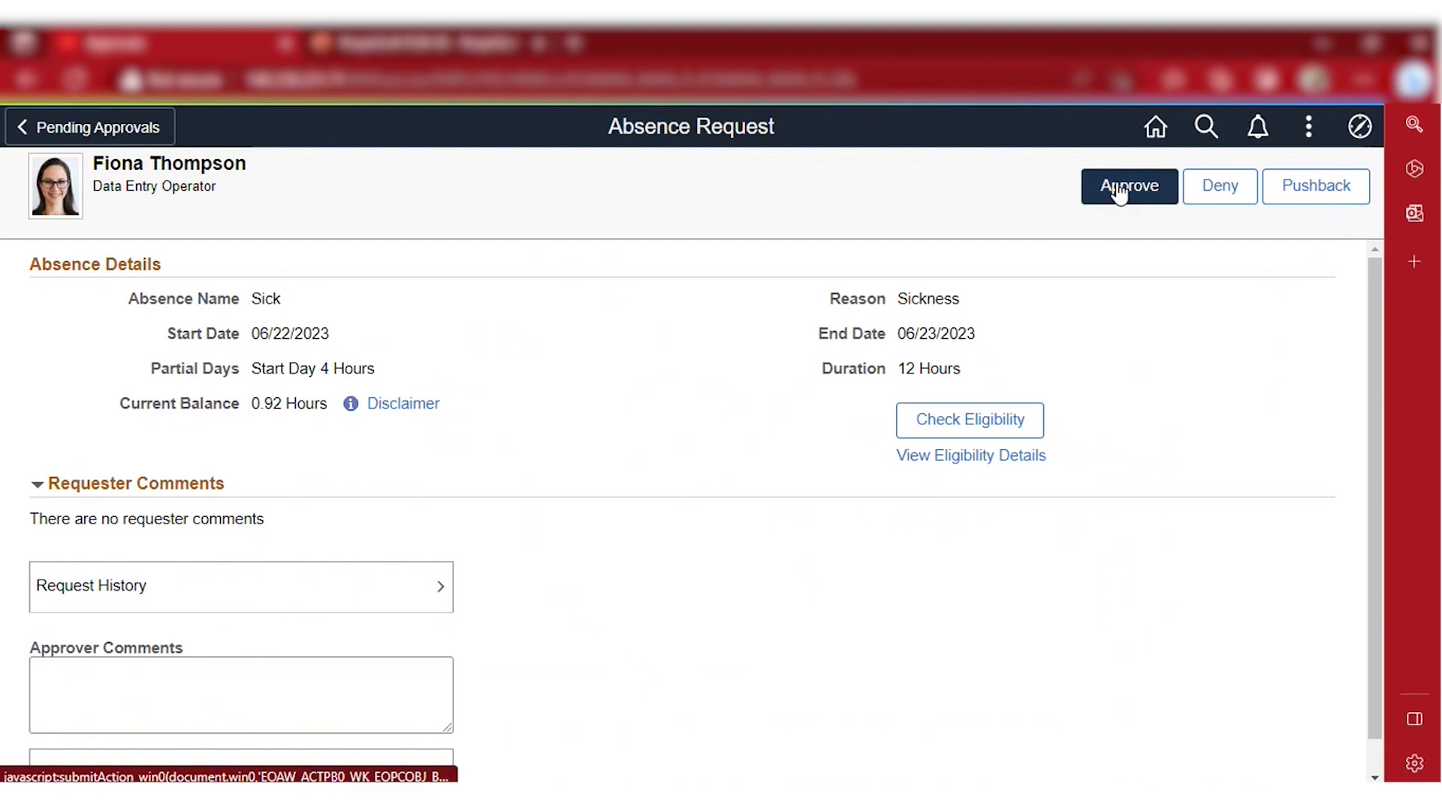
click(926, 331)
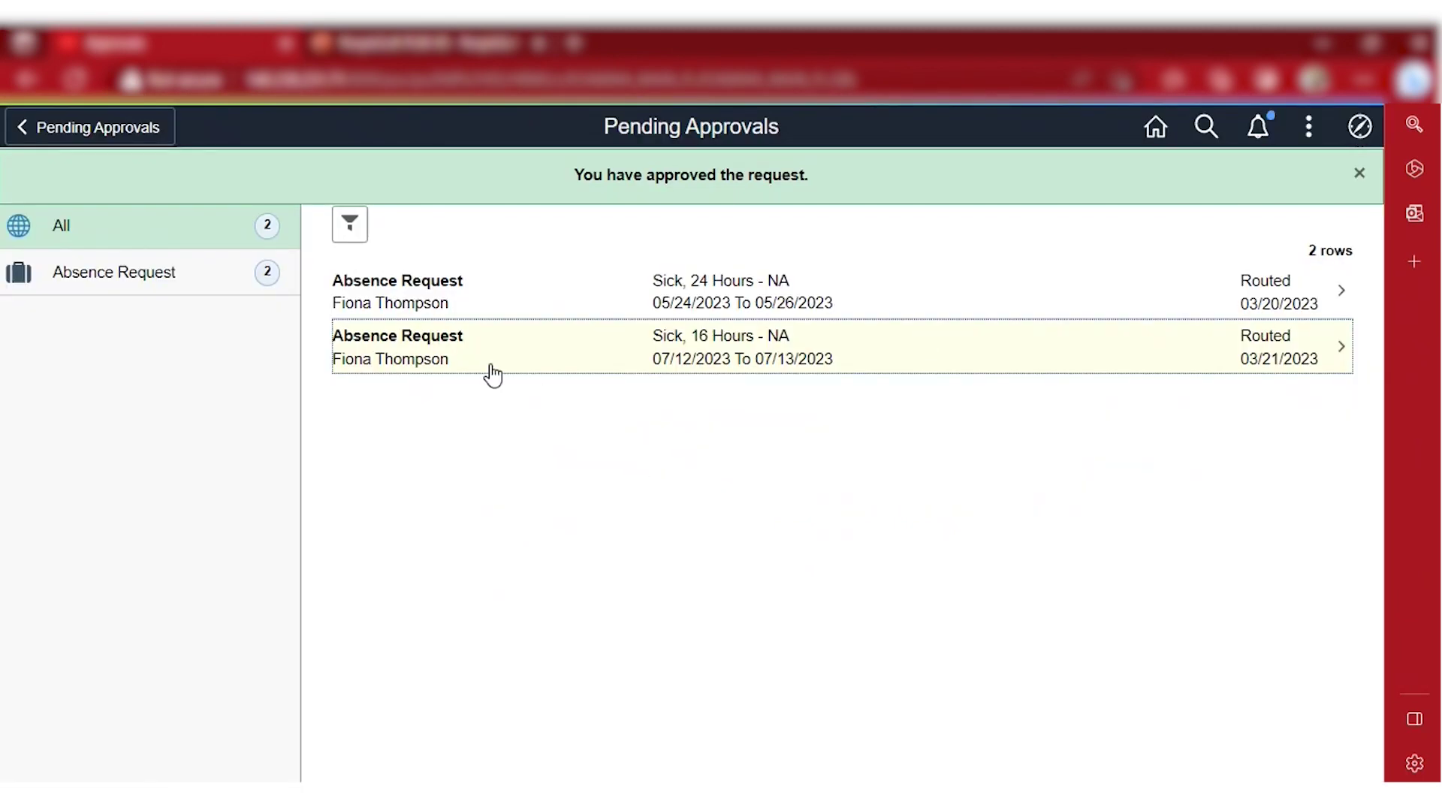
- Deny the 16-hour sick request for 07/12/2023 to 07/13/2023 without approver comments
click(788, 332)
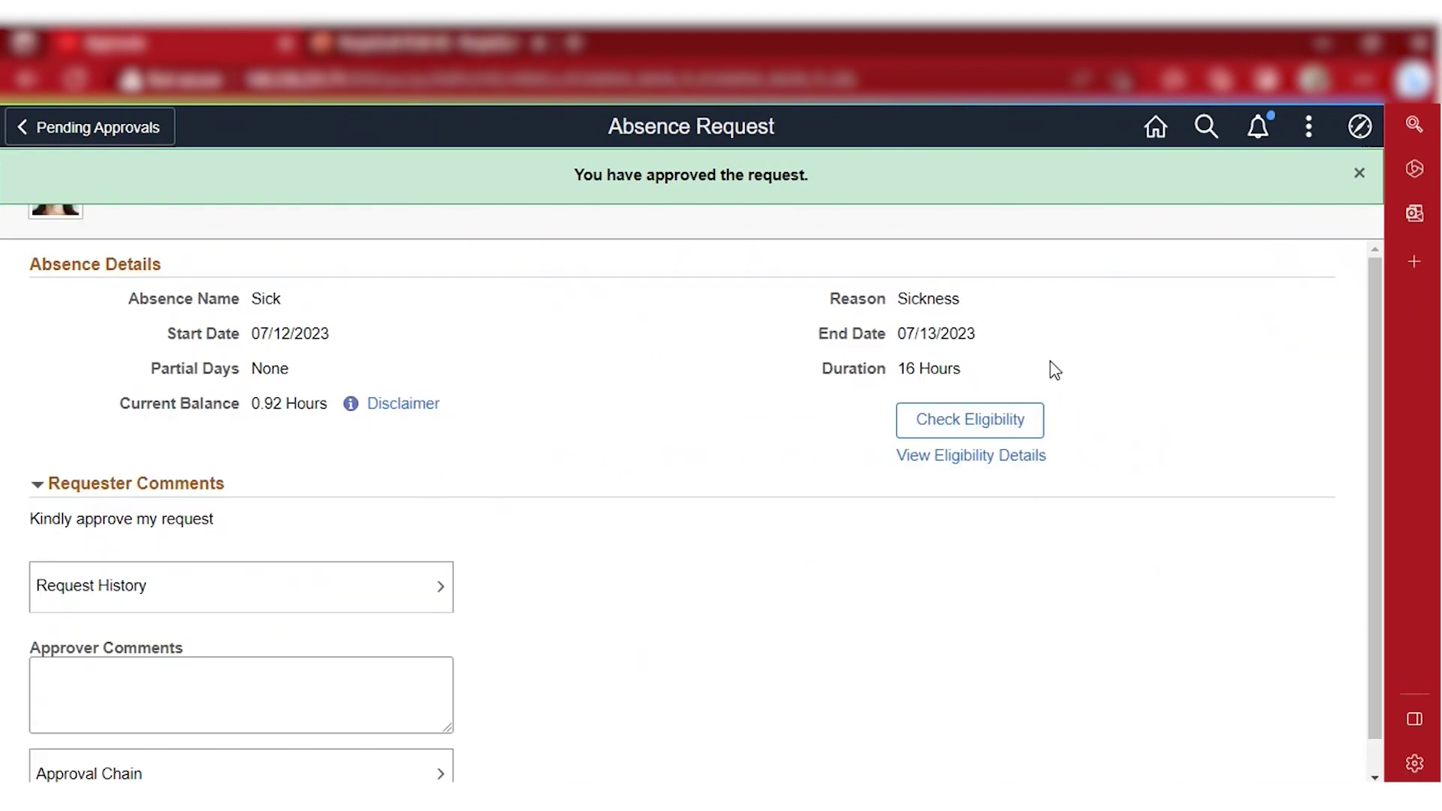
click(1223, 188)
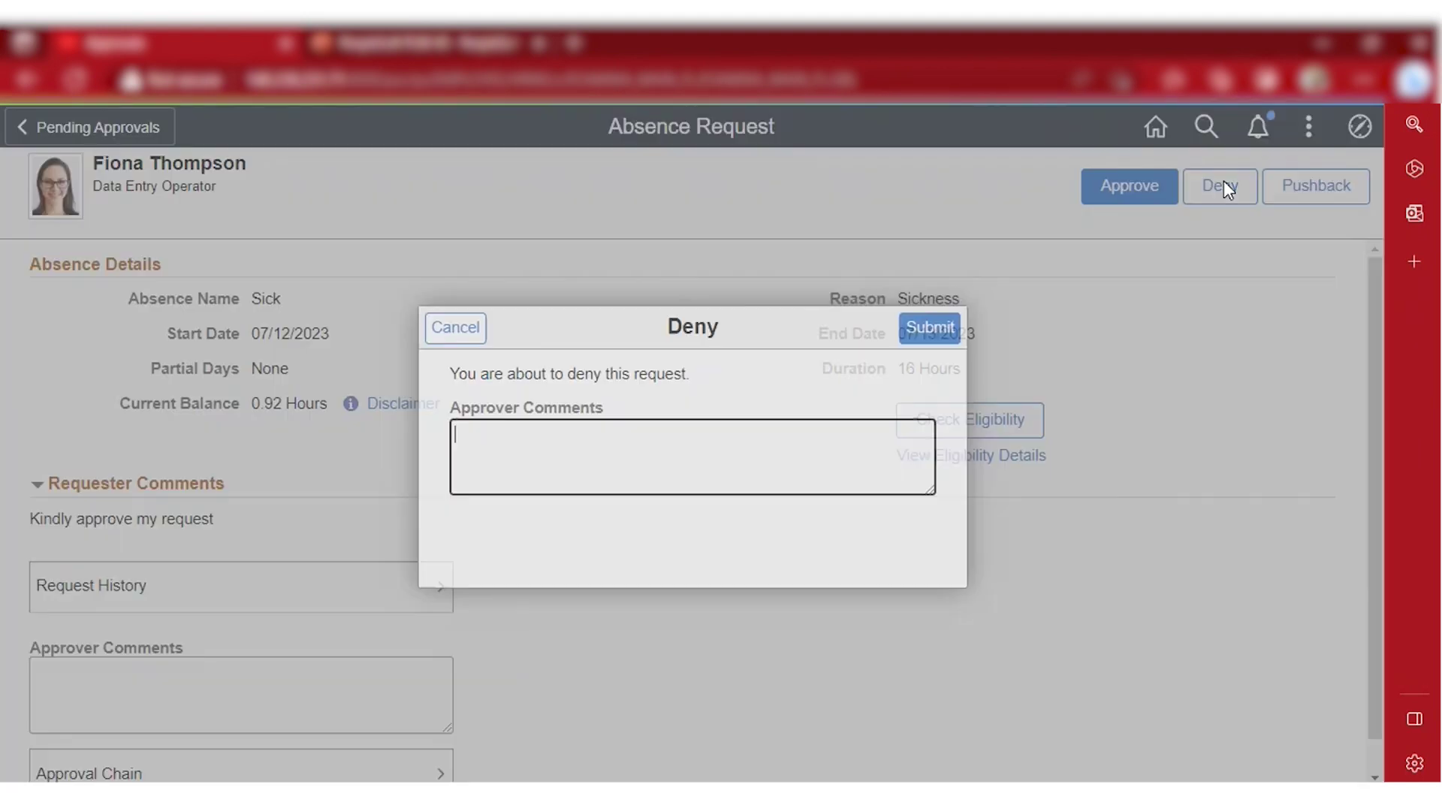
click(944, 340)
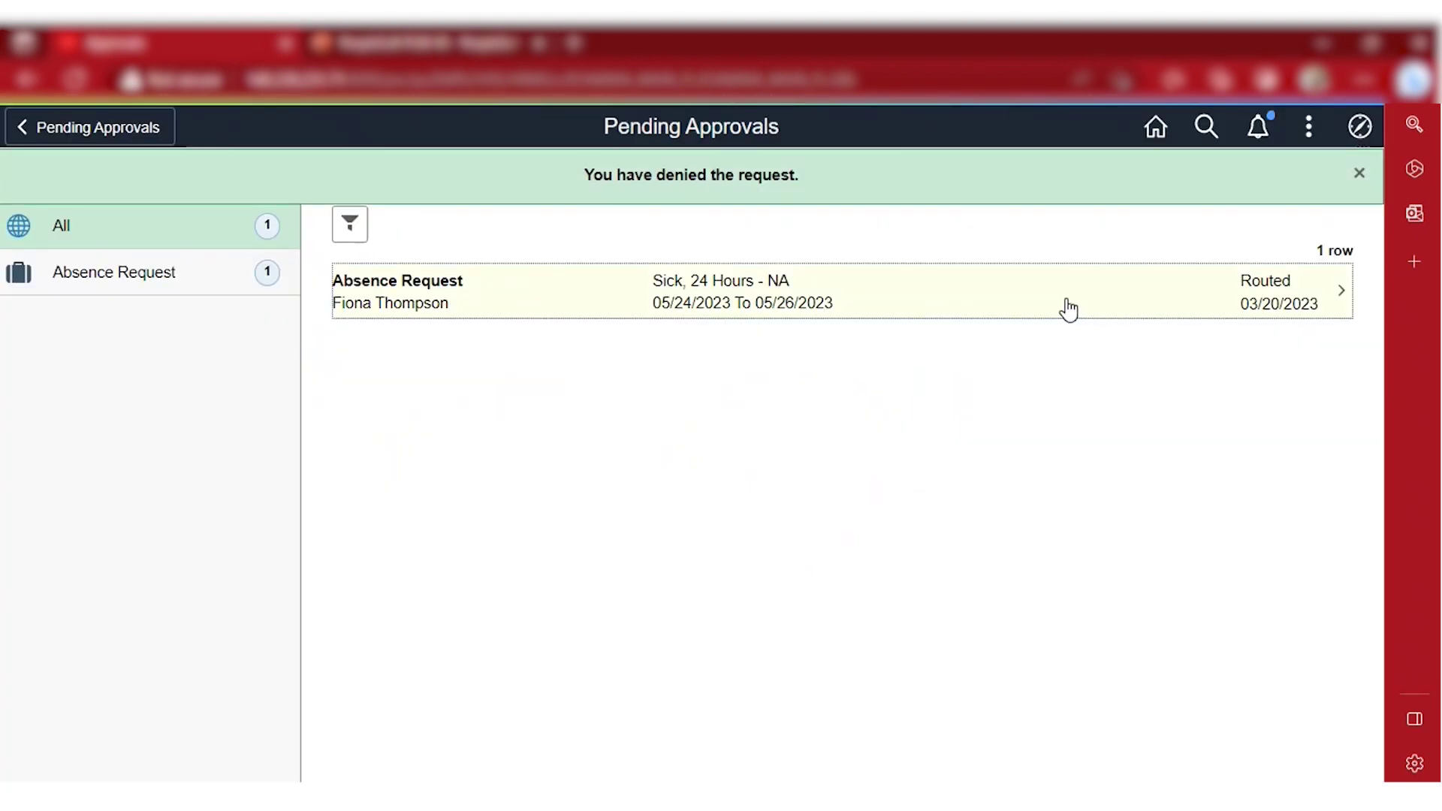
- Approve the 24-hour sick request for 05/24/2023 to 05/26/2023 and return to the pending approvals overview
click(1065, 307)
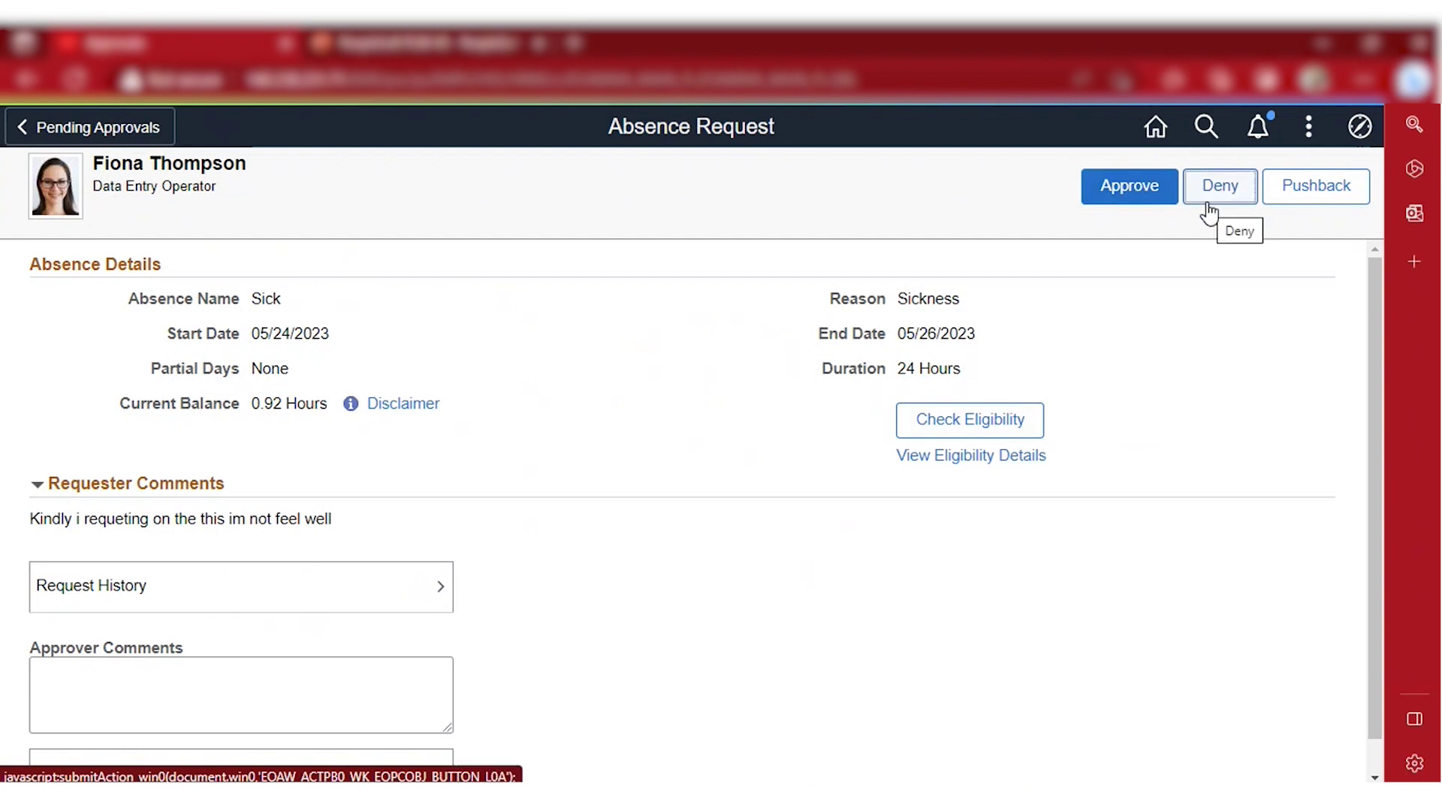
click(1123, 192)
click(922, 327)
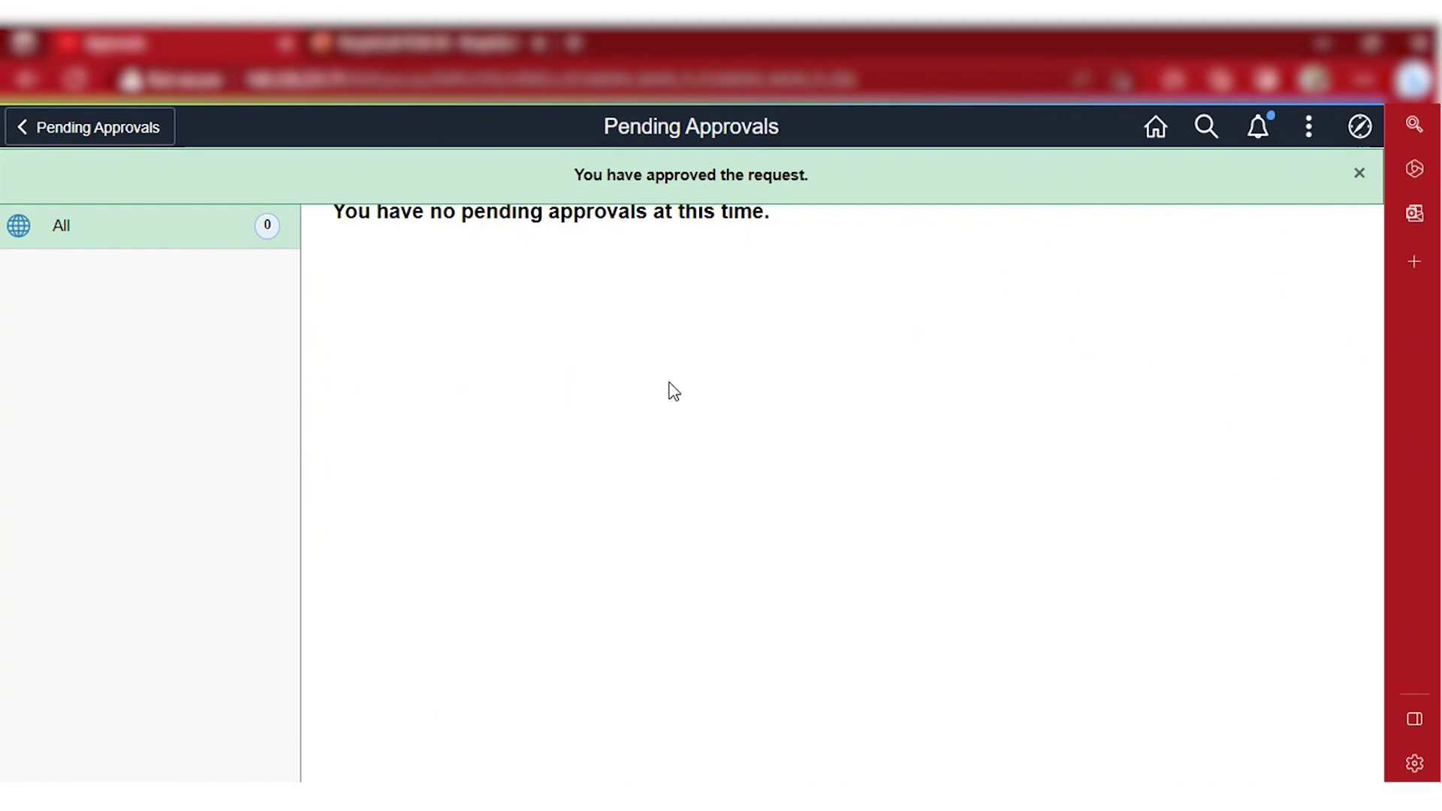
click(120, 142)
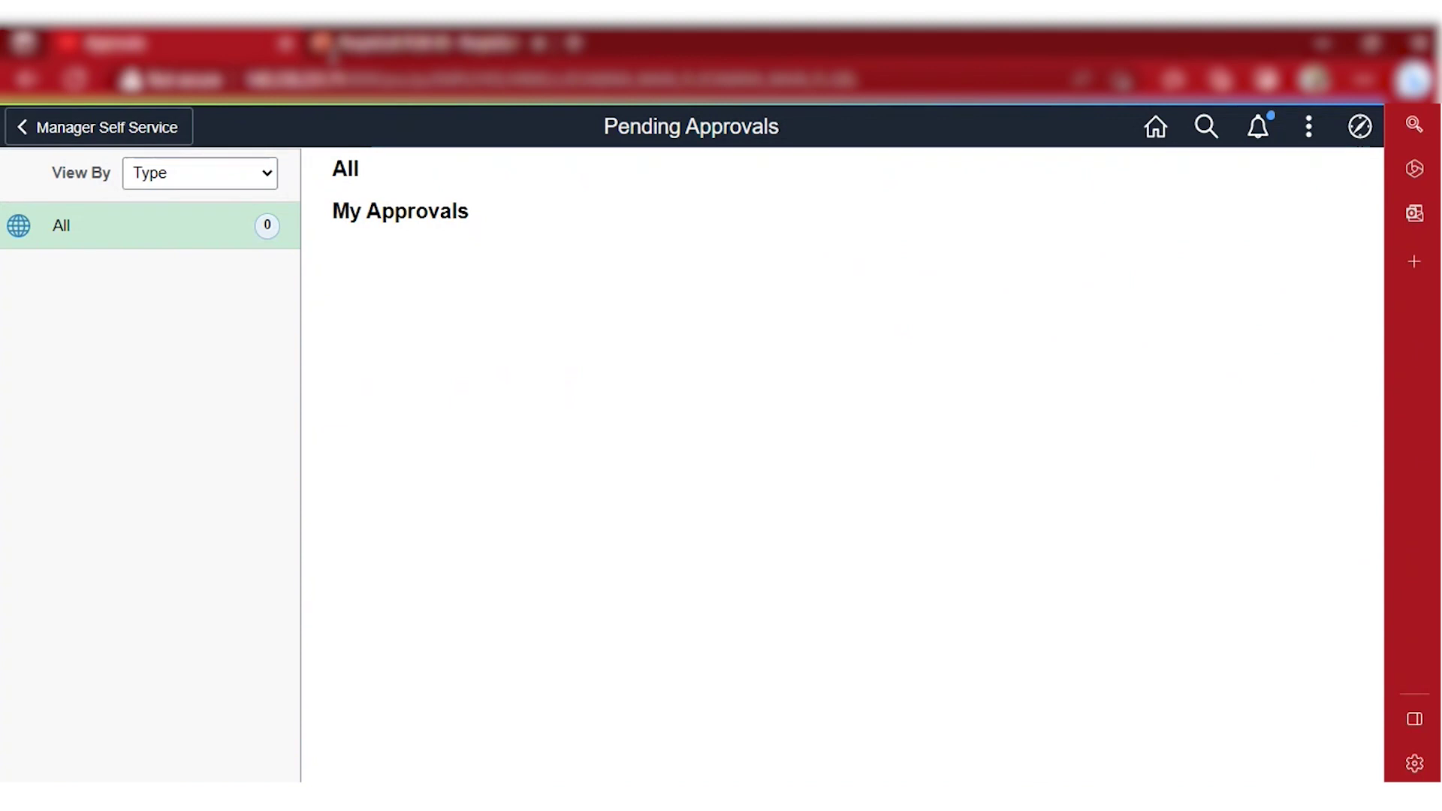
- Switch to the PeopleSoft Manage Absences Self Service presentation in PowerPoint and reload it
click(443, 45)
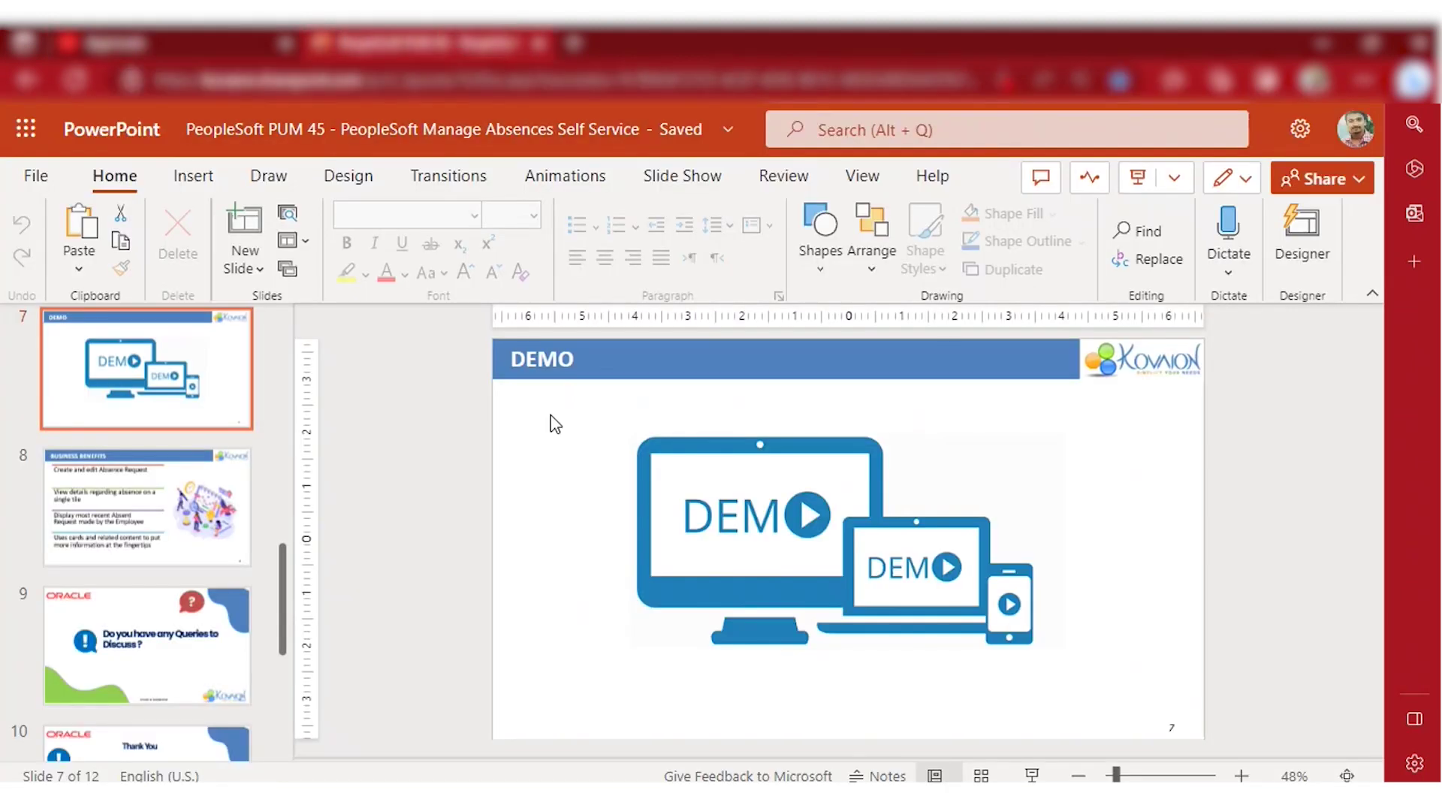
click(74, 79)
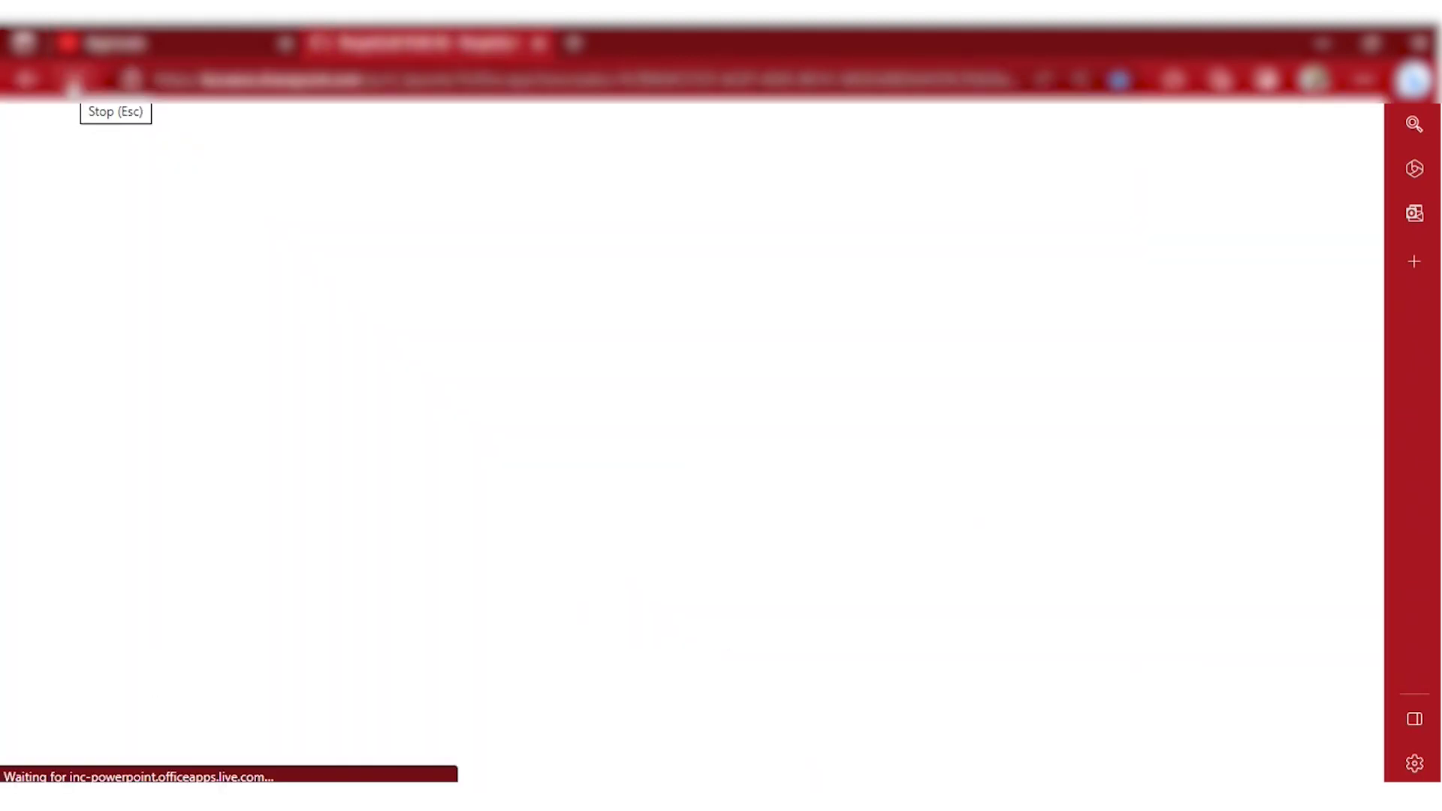